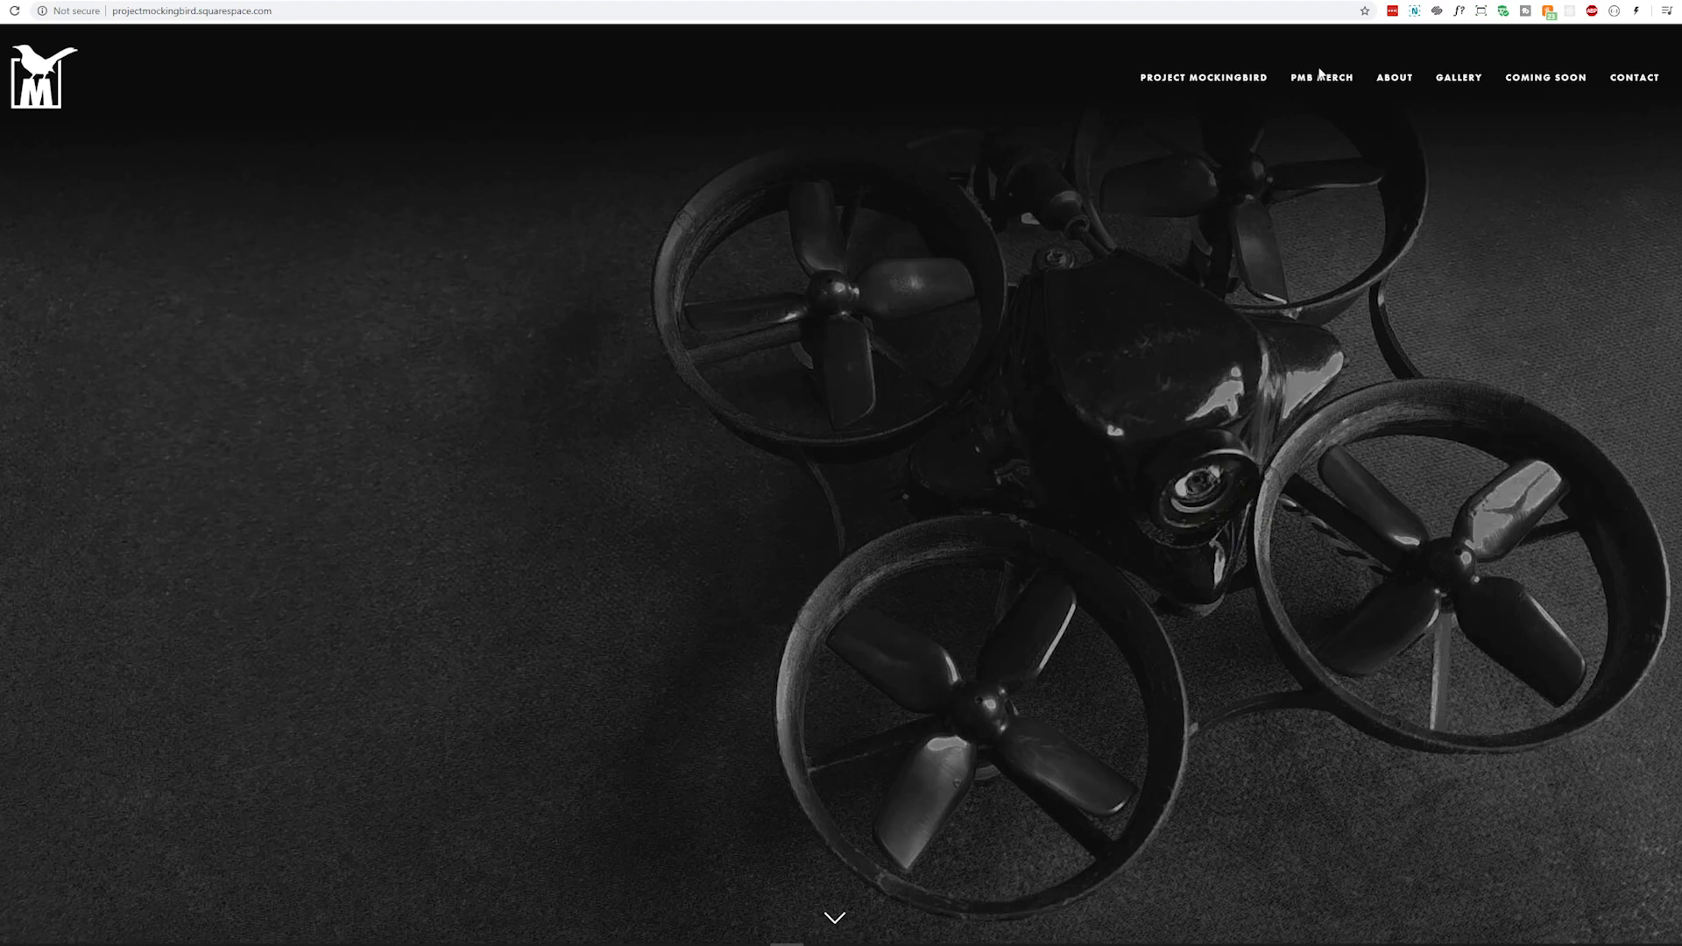
Find the TinyHawk V4 card under Setup Guides, open it, and scroll through its PID and Horizon values.
{"action": "scroll", "coordinate": [1474, 178], "scroll_direction": "down", "scroll_amount": 8}
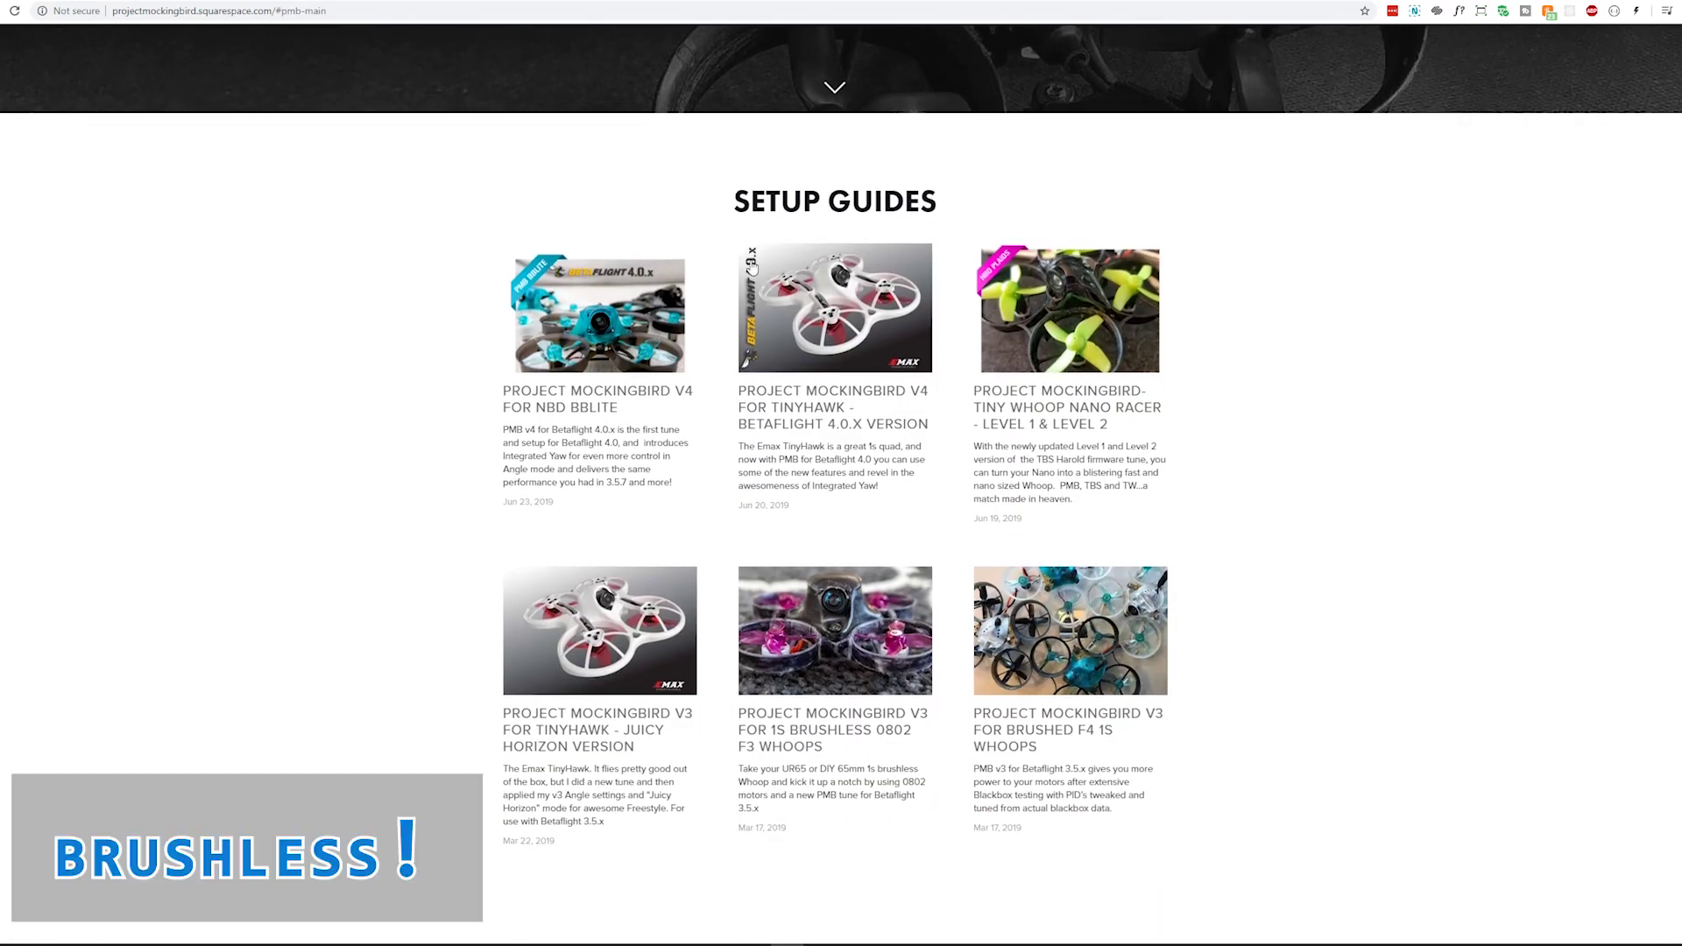
{"action": "scroll", "coordinate": [1203, 355], "scroll_direction": "down", "scroll_amount": 3}
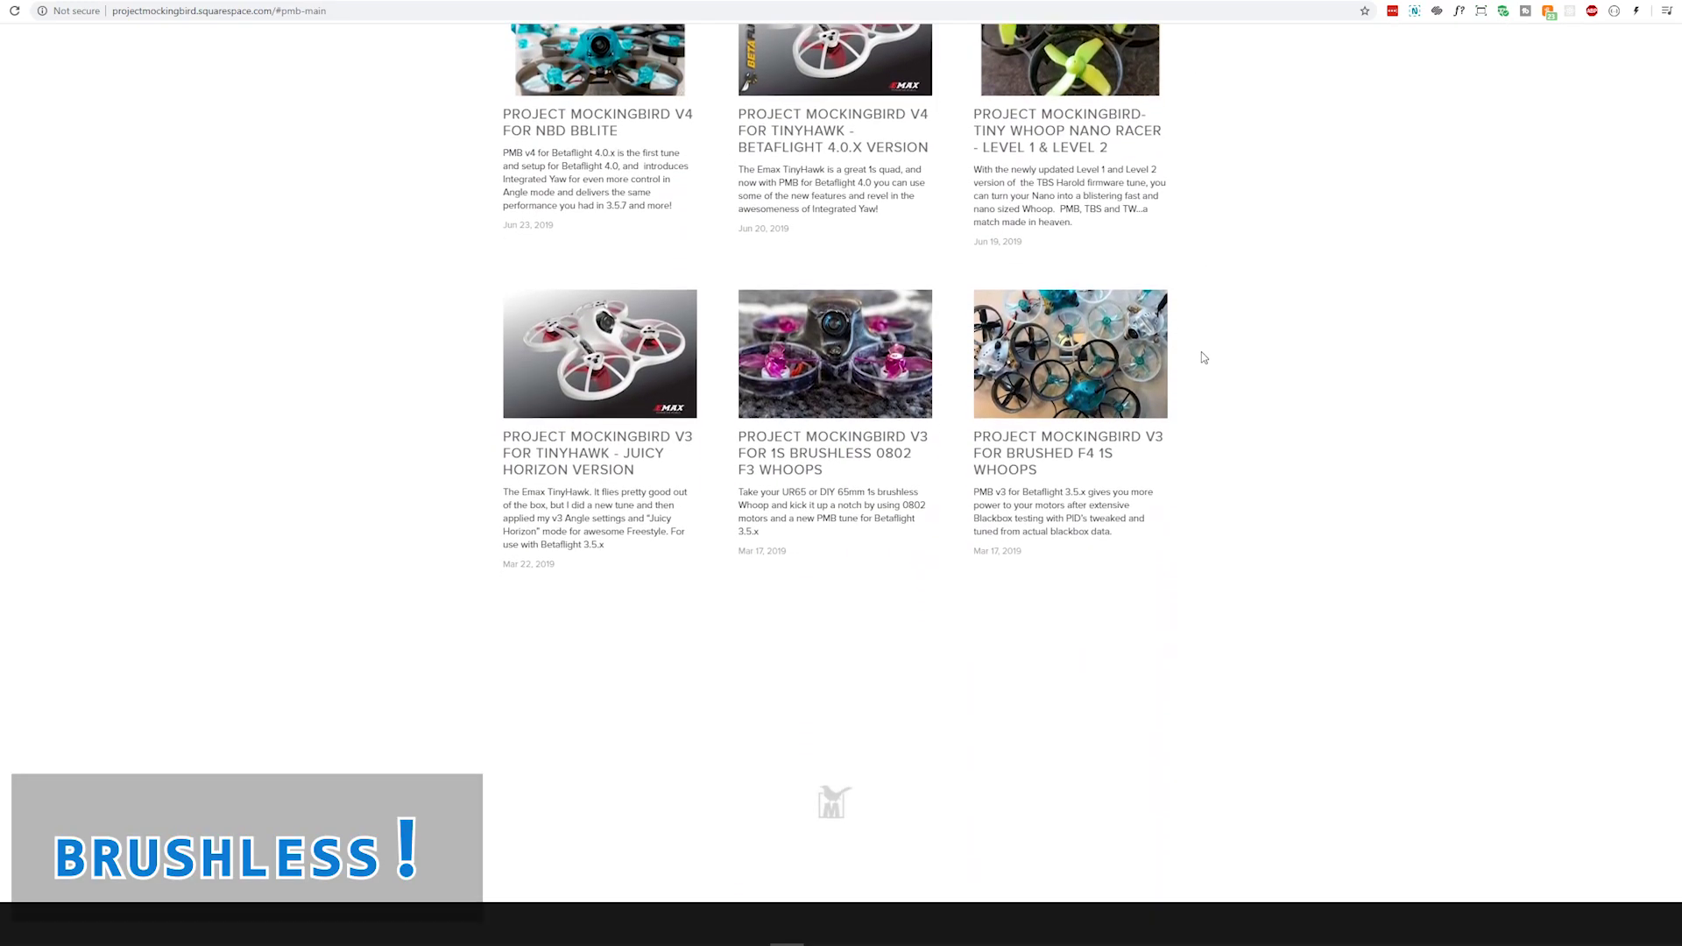
{"action": "scroll", "coordinate": [1203, 357], "scroll_direction": "up", "scroll_amount": 3}
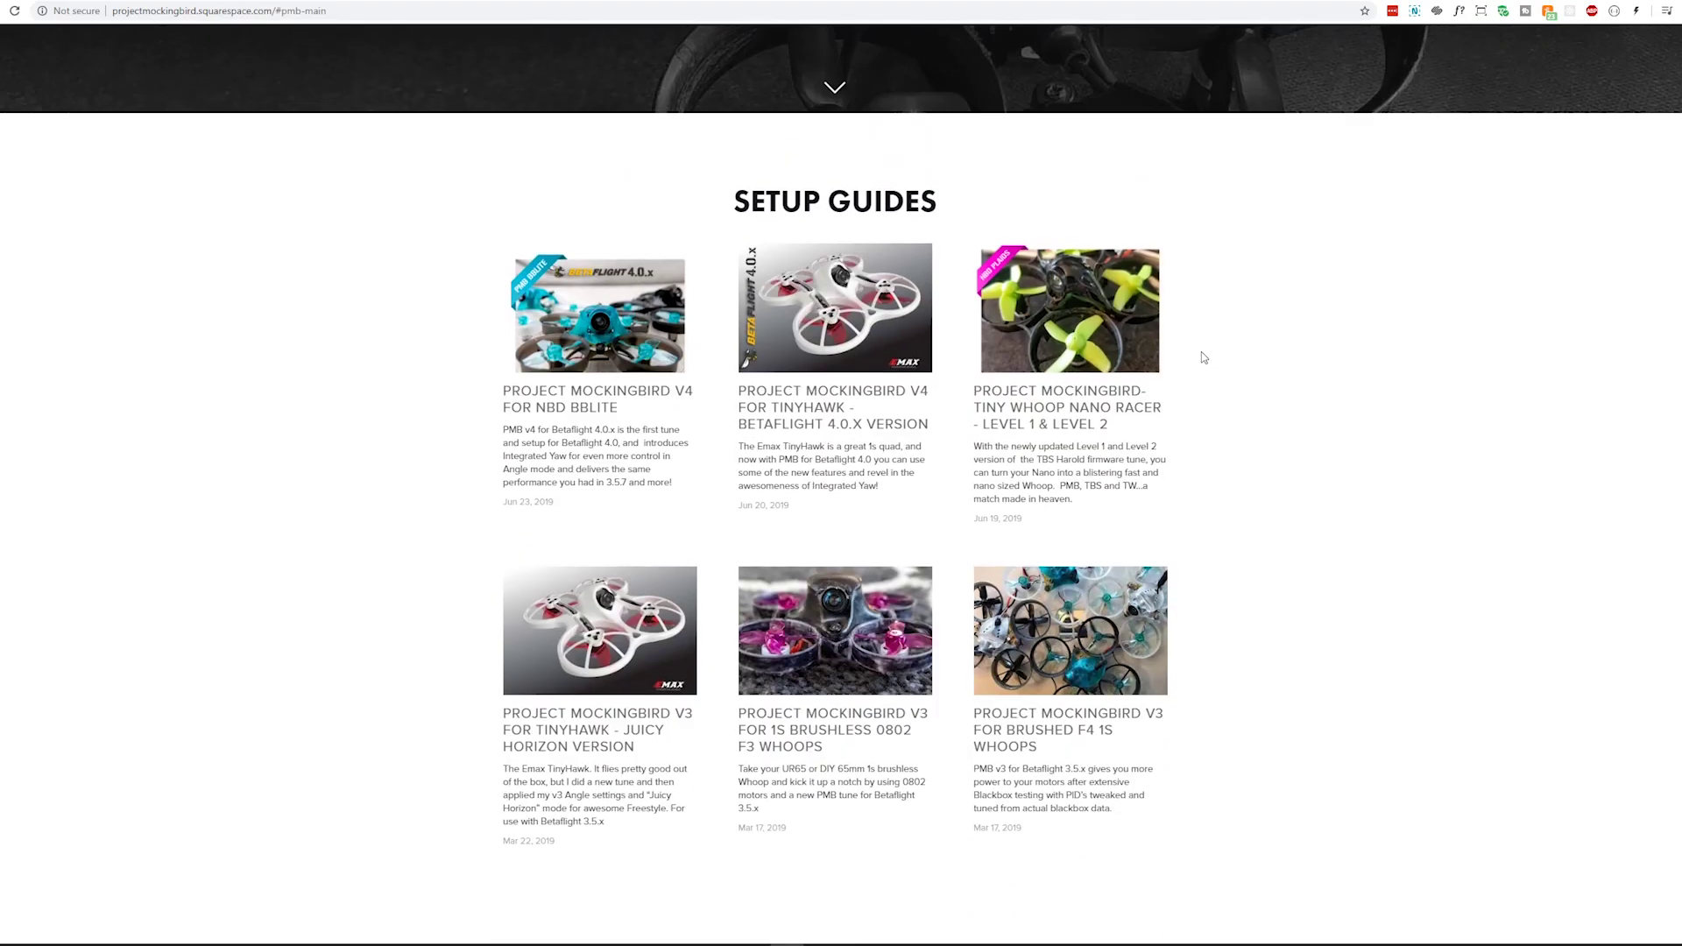
{"action": "left_click", "coordinate": [835, 337]}
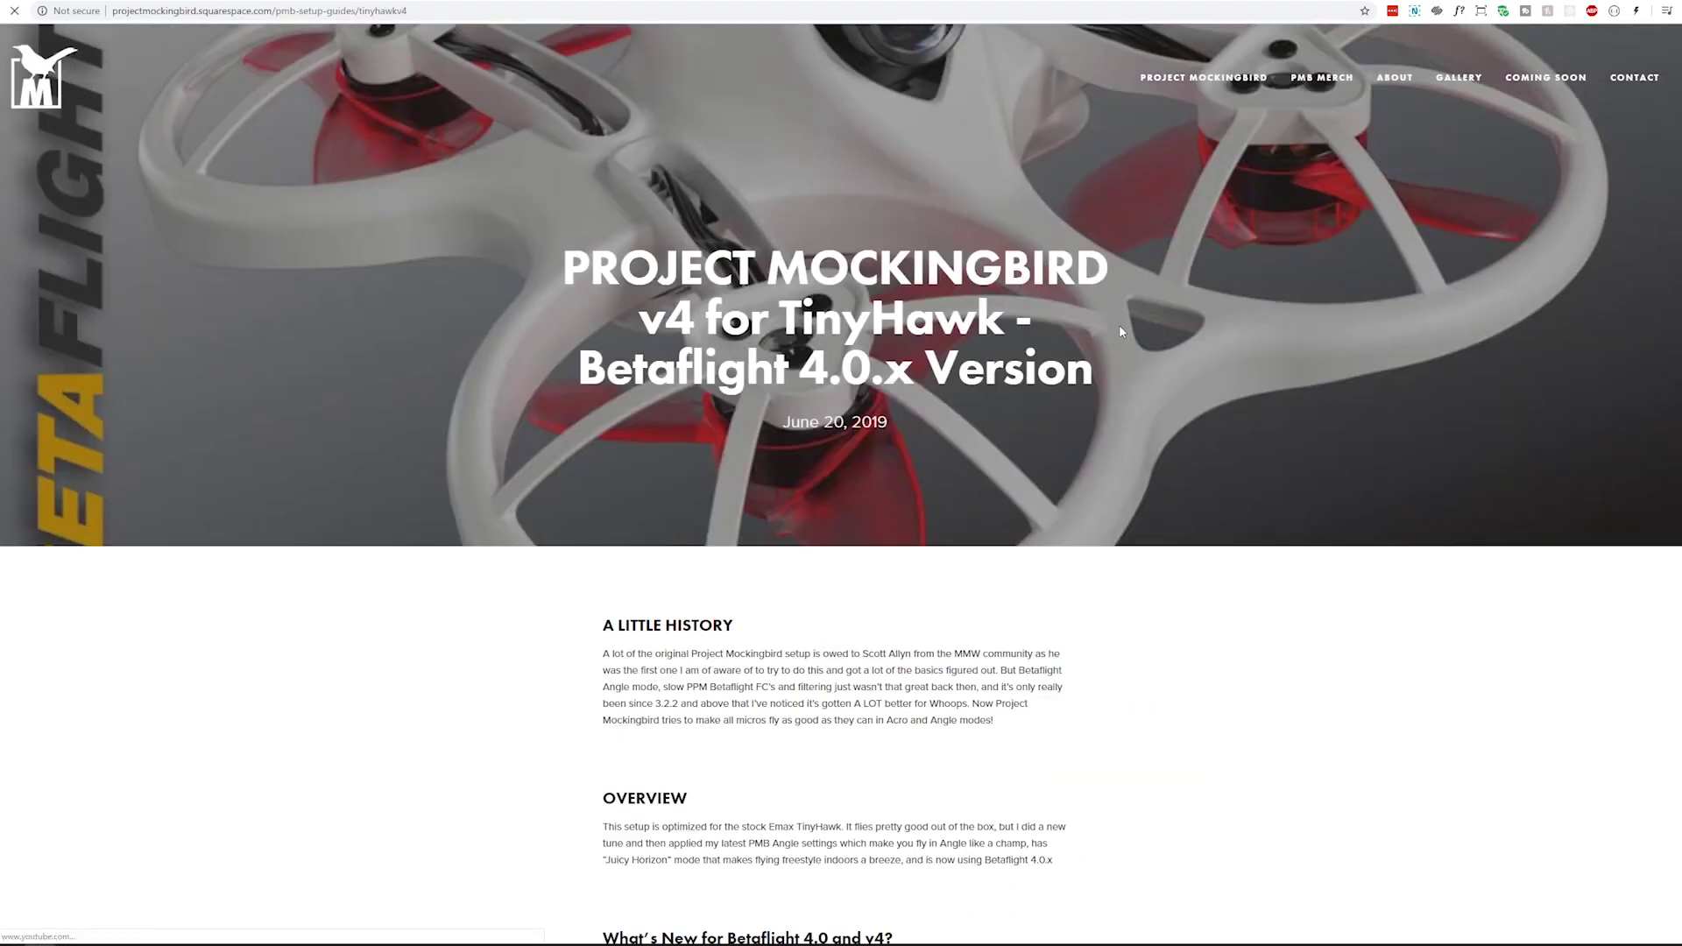
{"action": "scroll", "coordinate": [1118, 325], "scroll_direction": "down", "scroll_amount": 5}
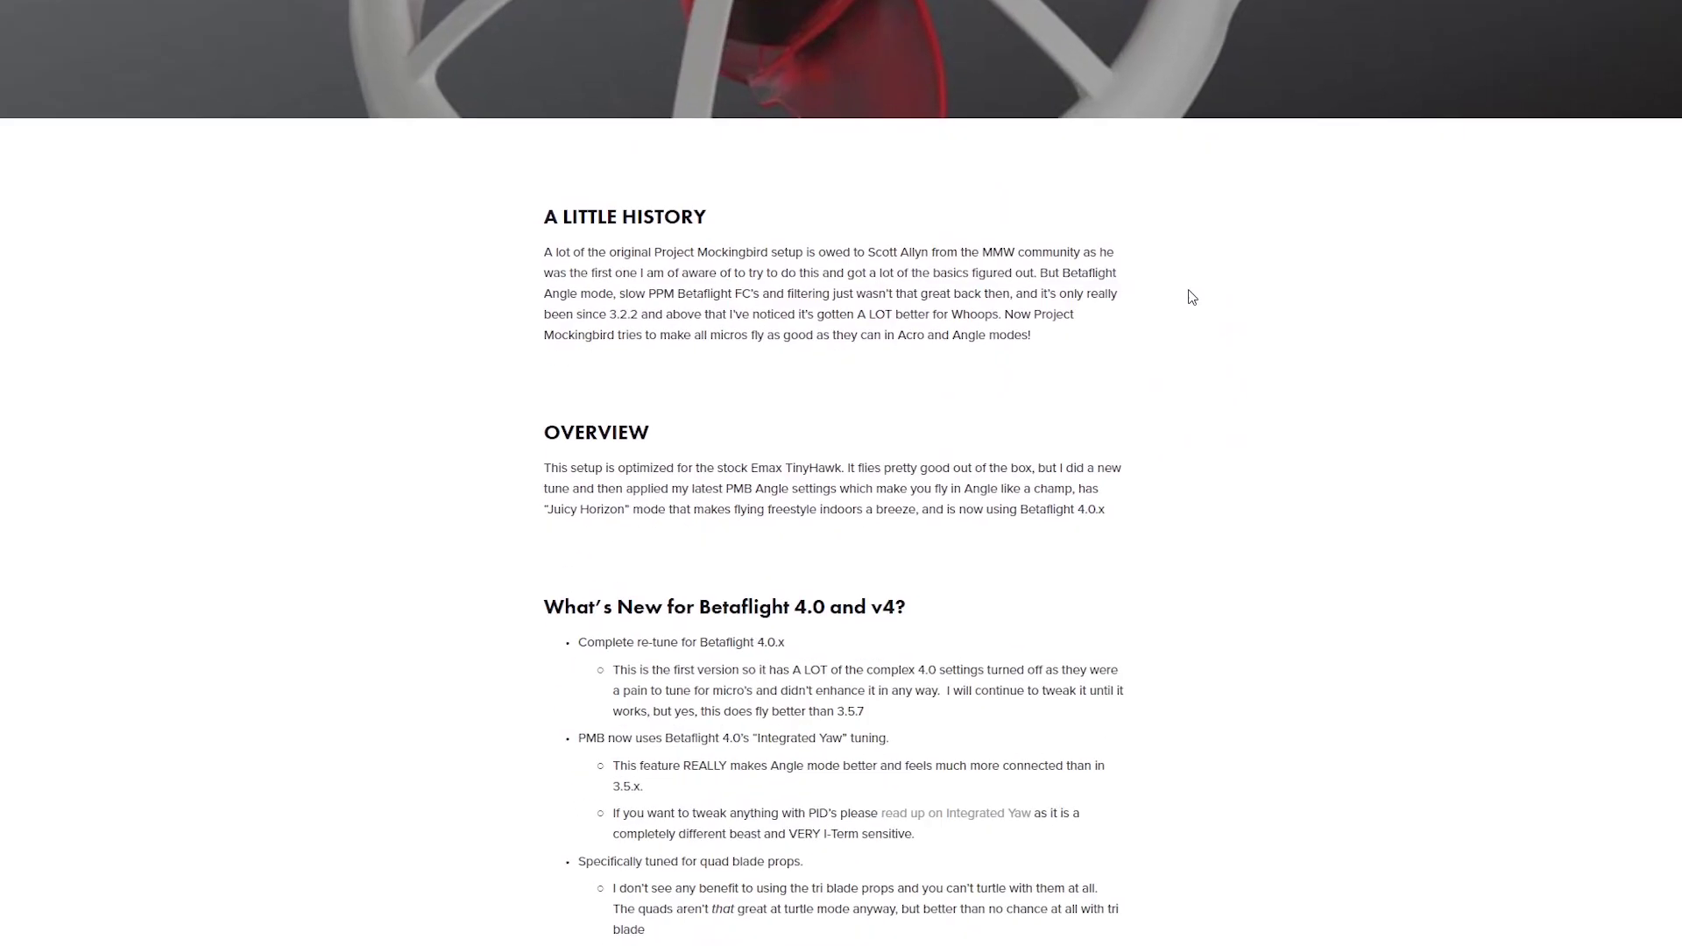
{"action": "scroll", "coordinate": [1279, 254], "scroll_direction": "down", "scroll_amount": 10}
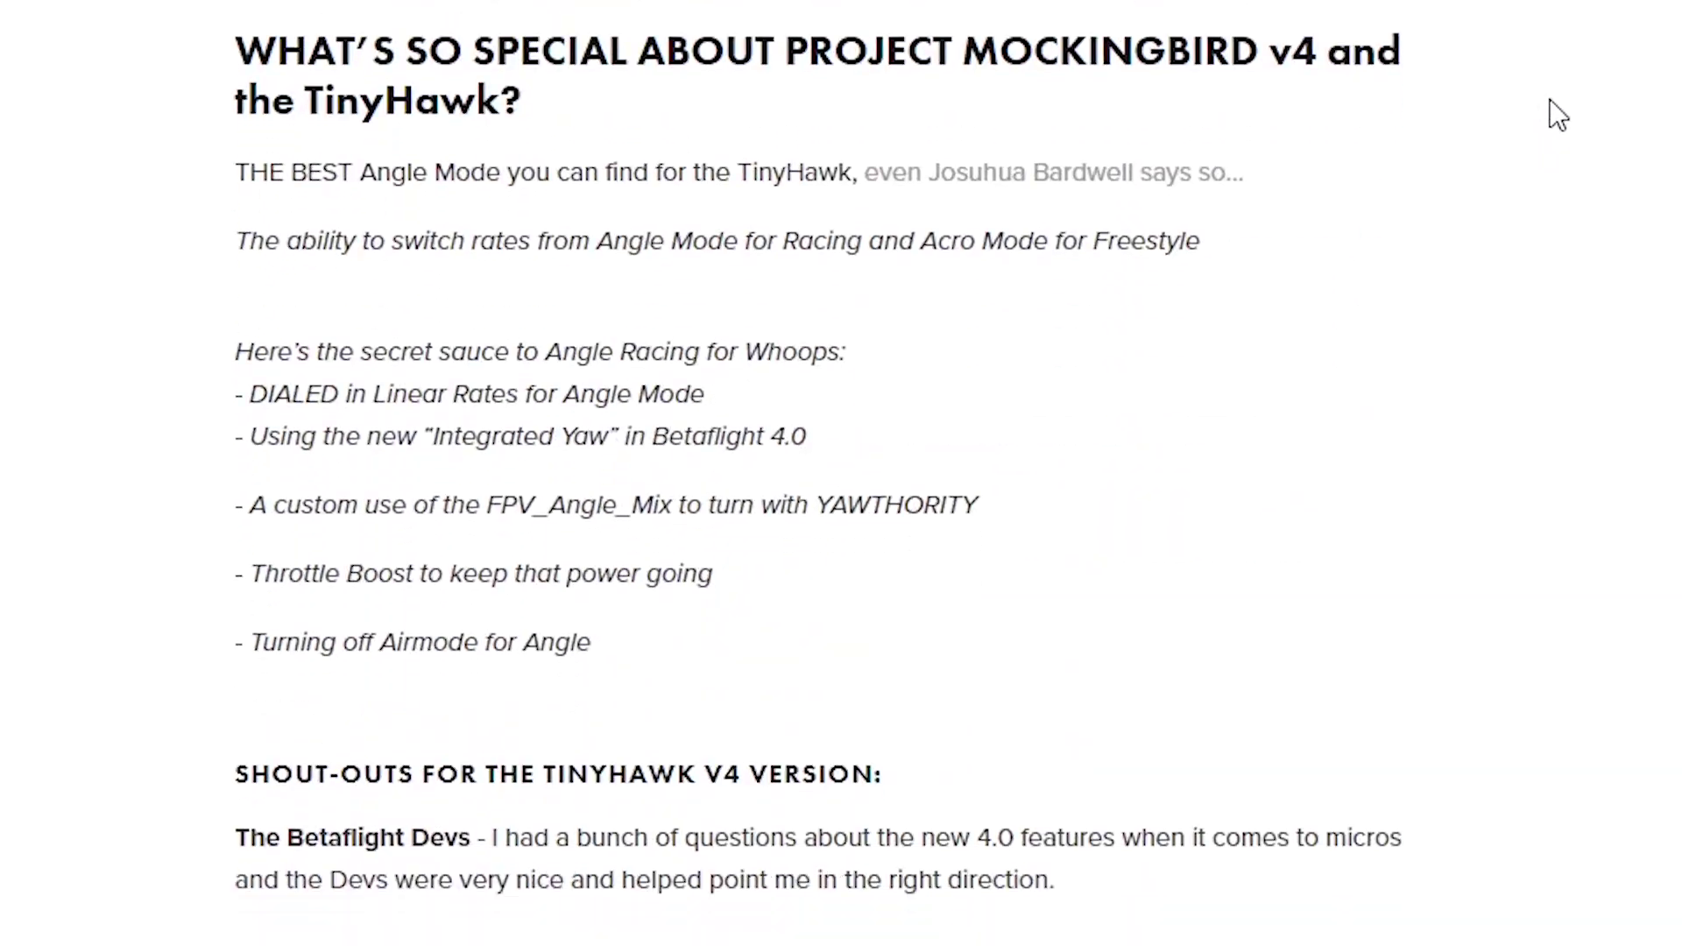
{"action": "scroll", "coordinate": [1549, 98], "scroll_direction": "down", "scroll_amount": 20}
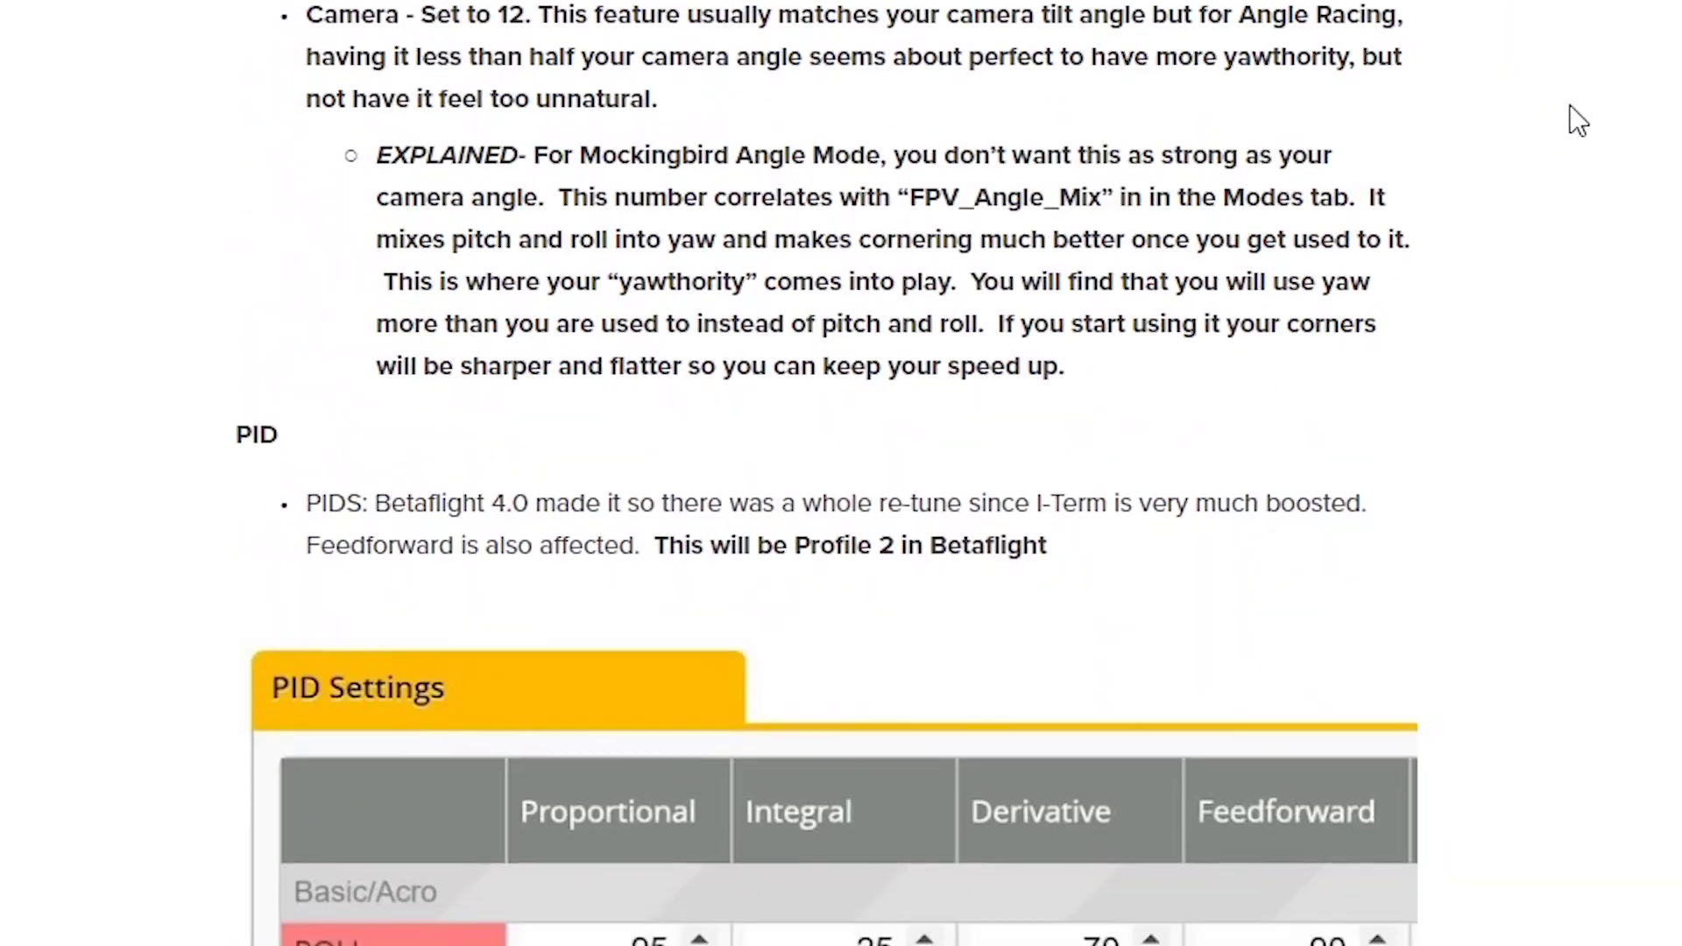
{"action": "scroll", "coordinate": [1577, 120], "scroll_direction": "down", "scroll_amount": 20}
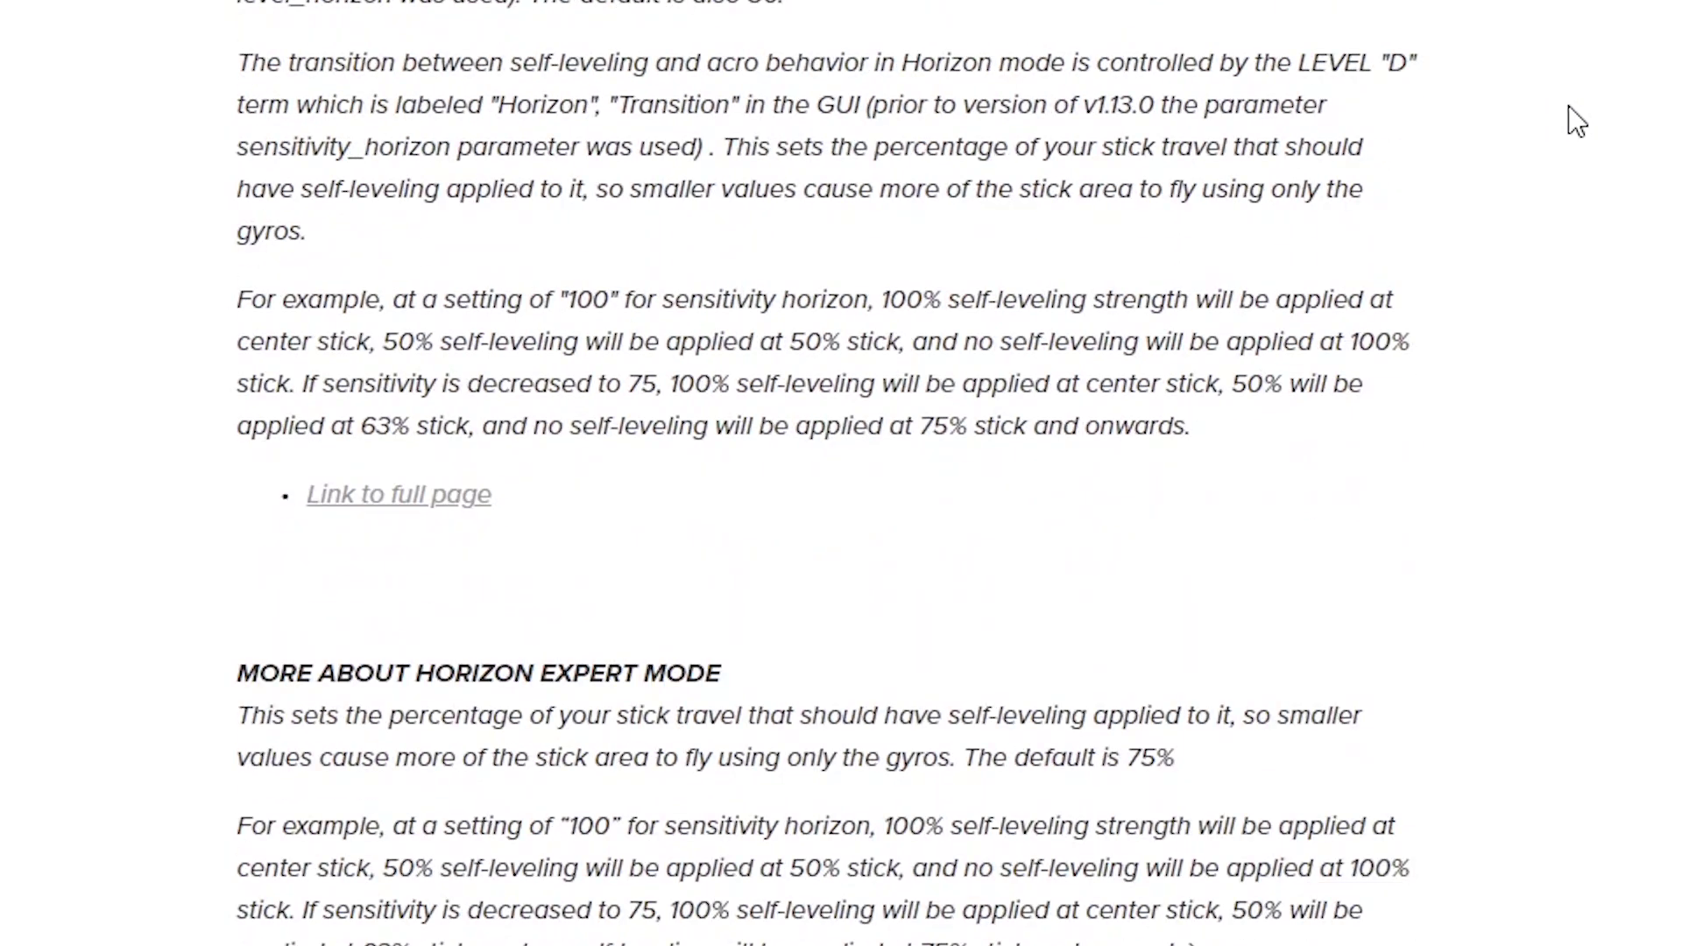
{"action": "scroll", "coordinate": [1568, 105], "scroll_direction": "down", "scroll_amount": 20}
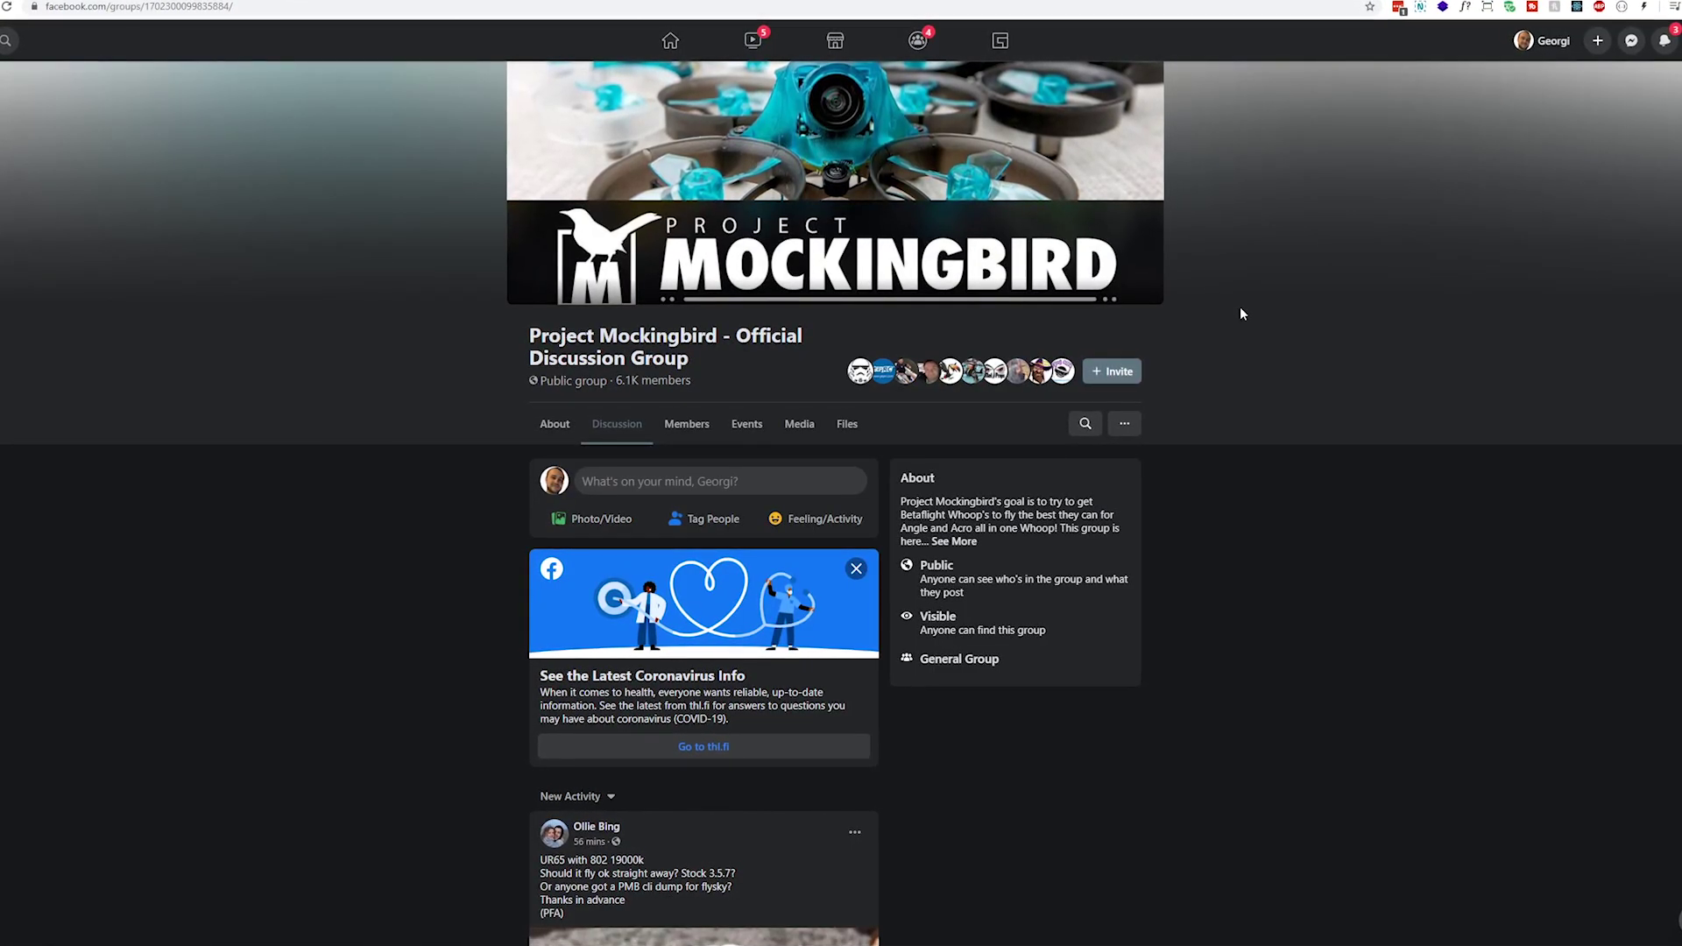
Scroll down through the Project Mockingbird group's Discussion feed.
{"action": "scroll", "coordinate": [1240, 306], "scroll_direction": "down", "scroll_amount": 5}
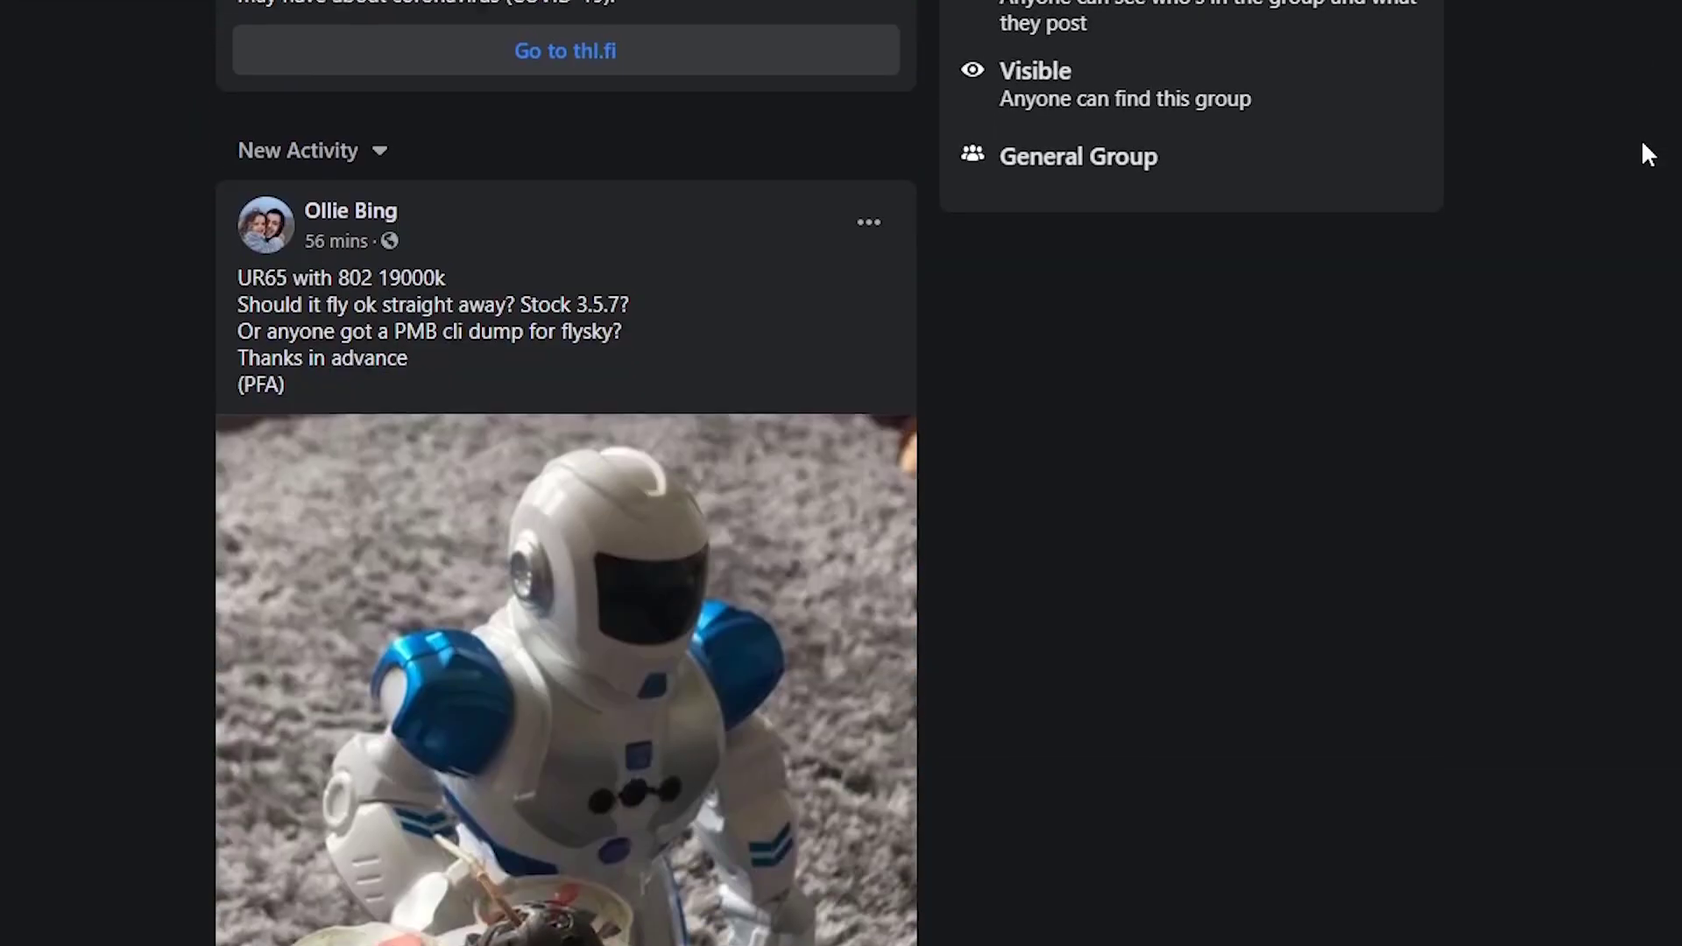
{"action": "scroll", "coordinate": [1643, 143], "scroll_direction": "down", "scroll_amount": 15}
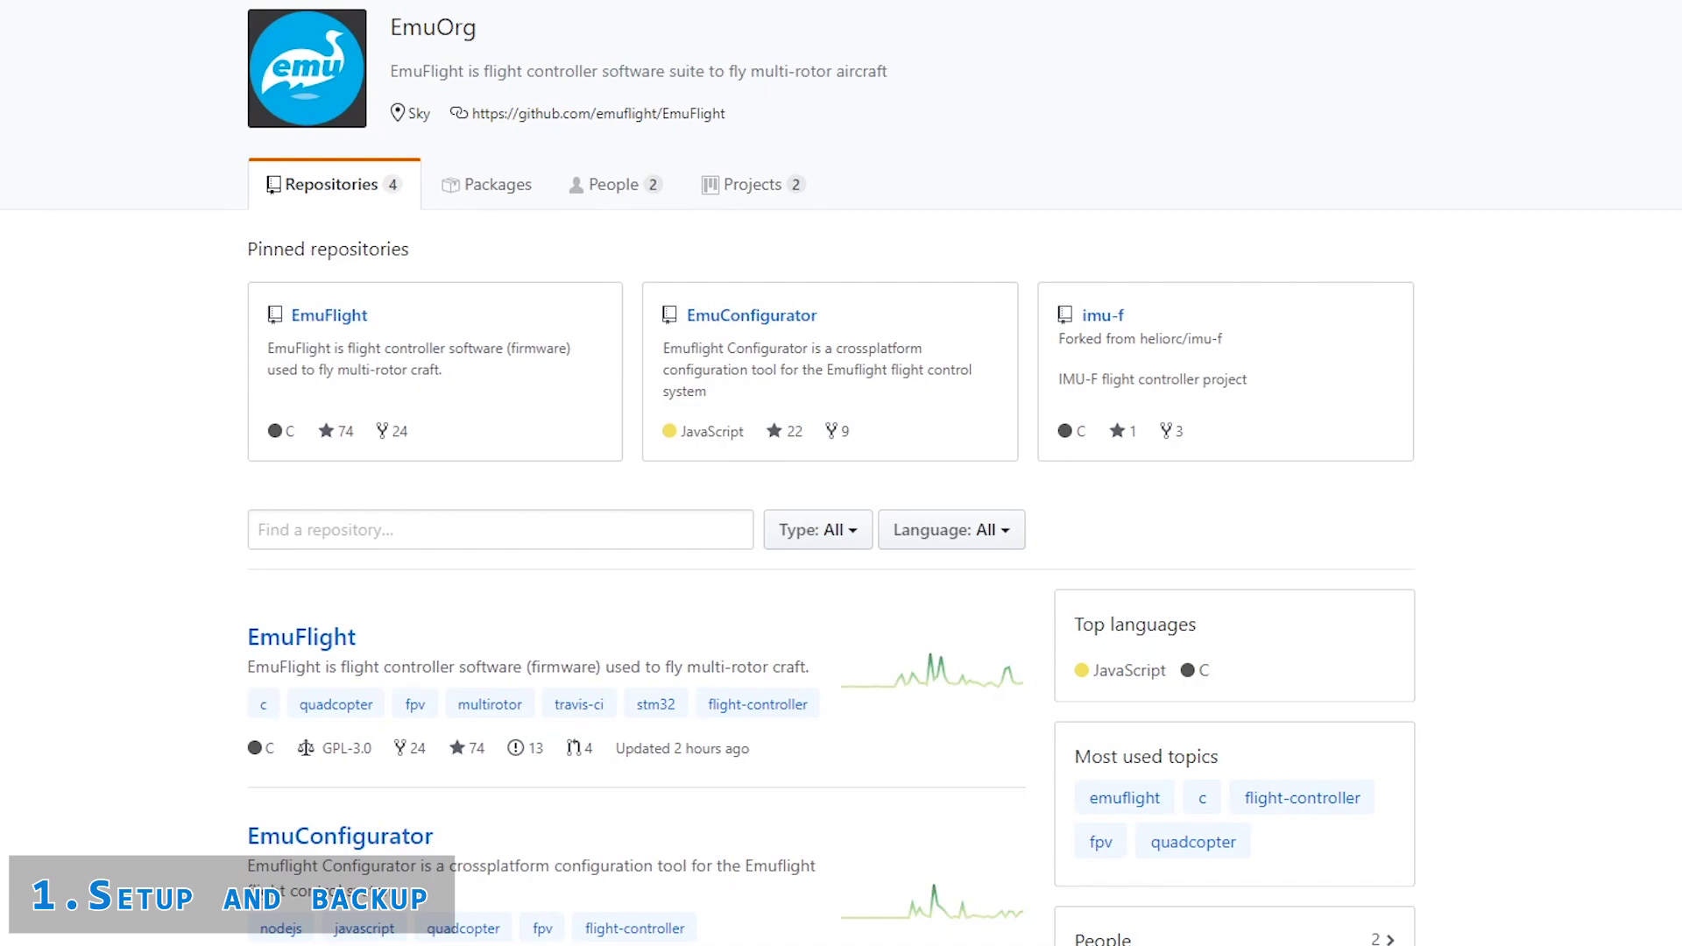
Open blog.georgi-yanev.com in a new tab and go to the Mobula6 EmuFlight/Mockingbird guide.
{"action": "key", "text": "ctrl+t"}
{"action": "type", "text": "blog.georgi-yanev.com"}
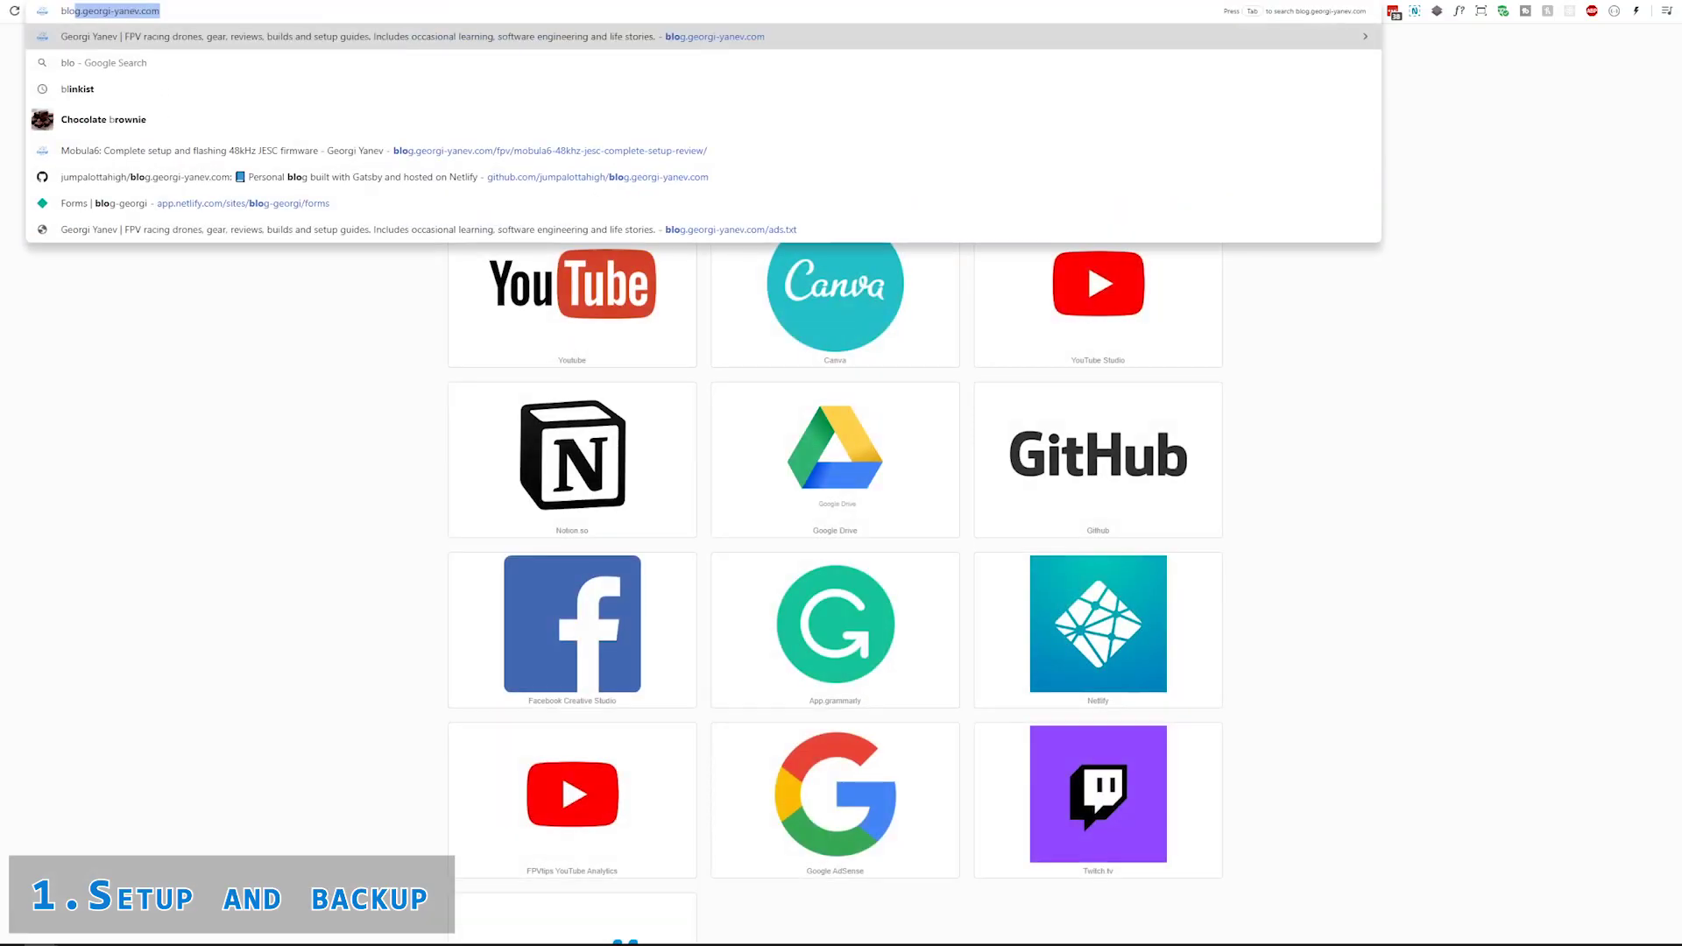
{"action": "key", "text": "Return"}
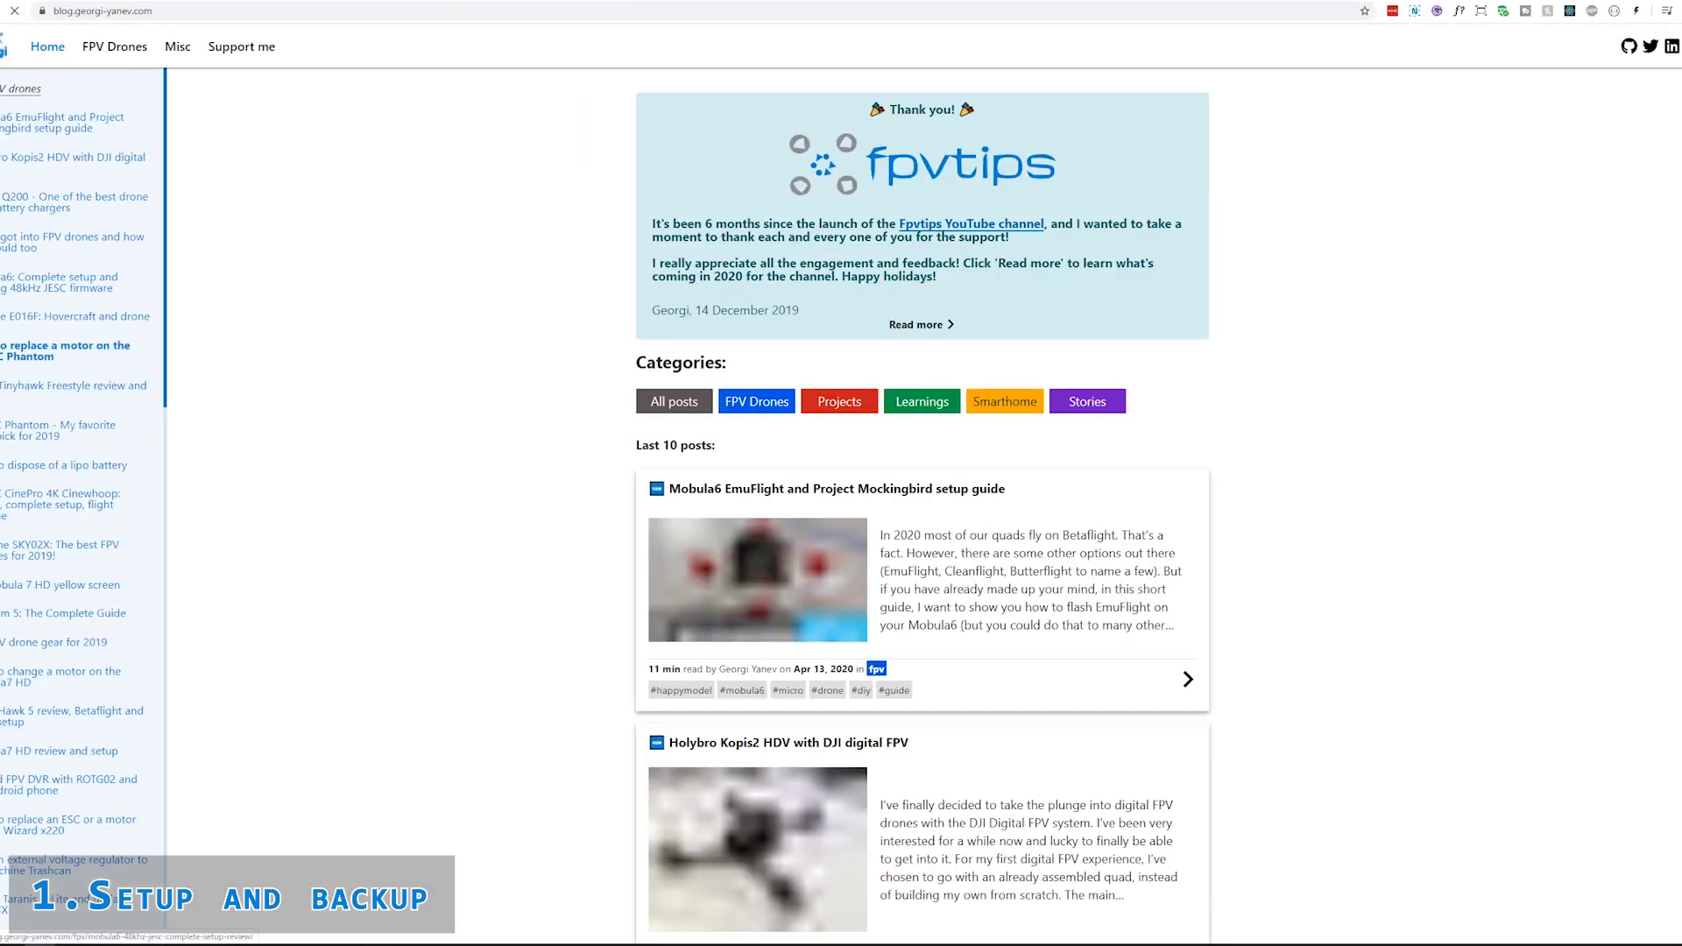
{"action": "left_click", "coordinate": [112, 140]}
Download the EmuFlight0.2.0CRAZYBEEF4FR.hex firmware linked in the guide.
{"action": "scroll", "coordinate": [964, 368], "scroll_direction": "down", "scroll_amount": 5}
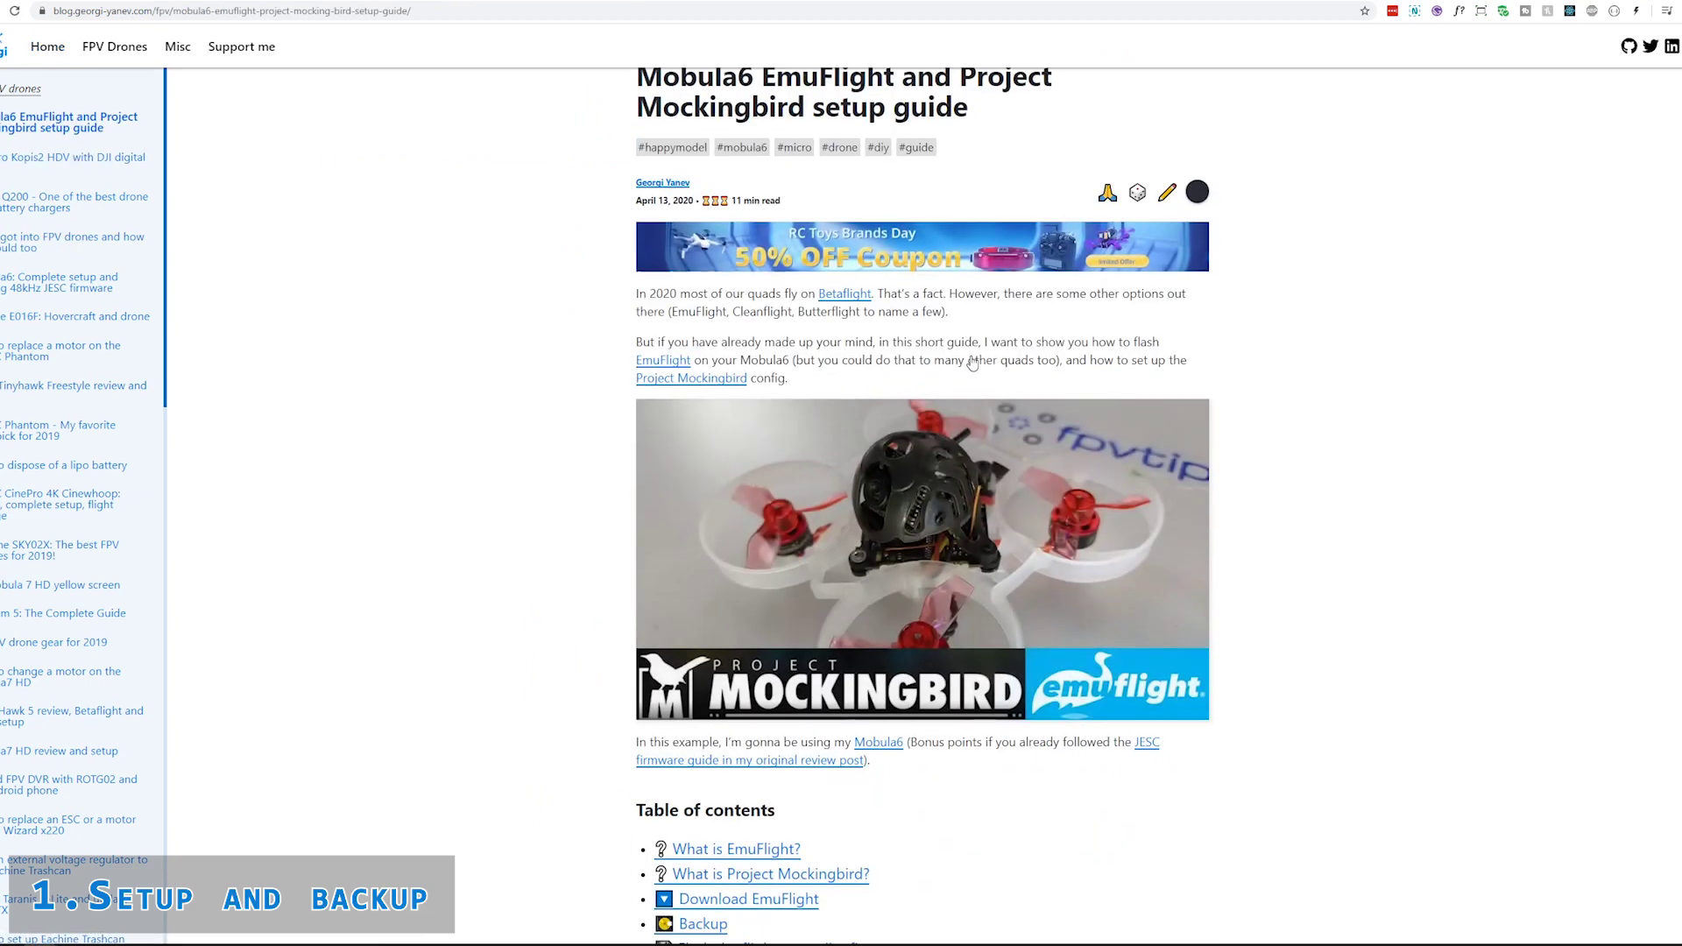
{"action": "scroll", "coordinate": [974, 362], "scroll_direction": "down", "scroll_amount": 15}
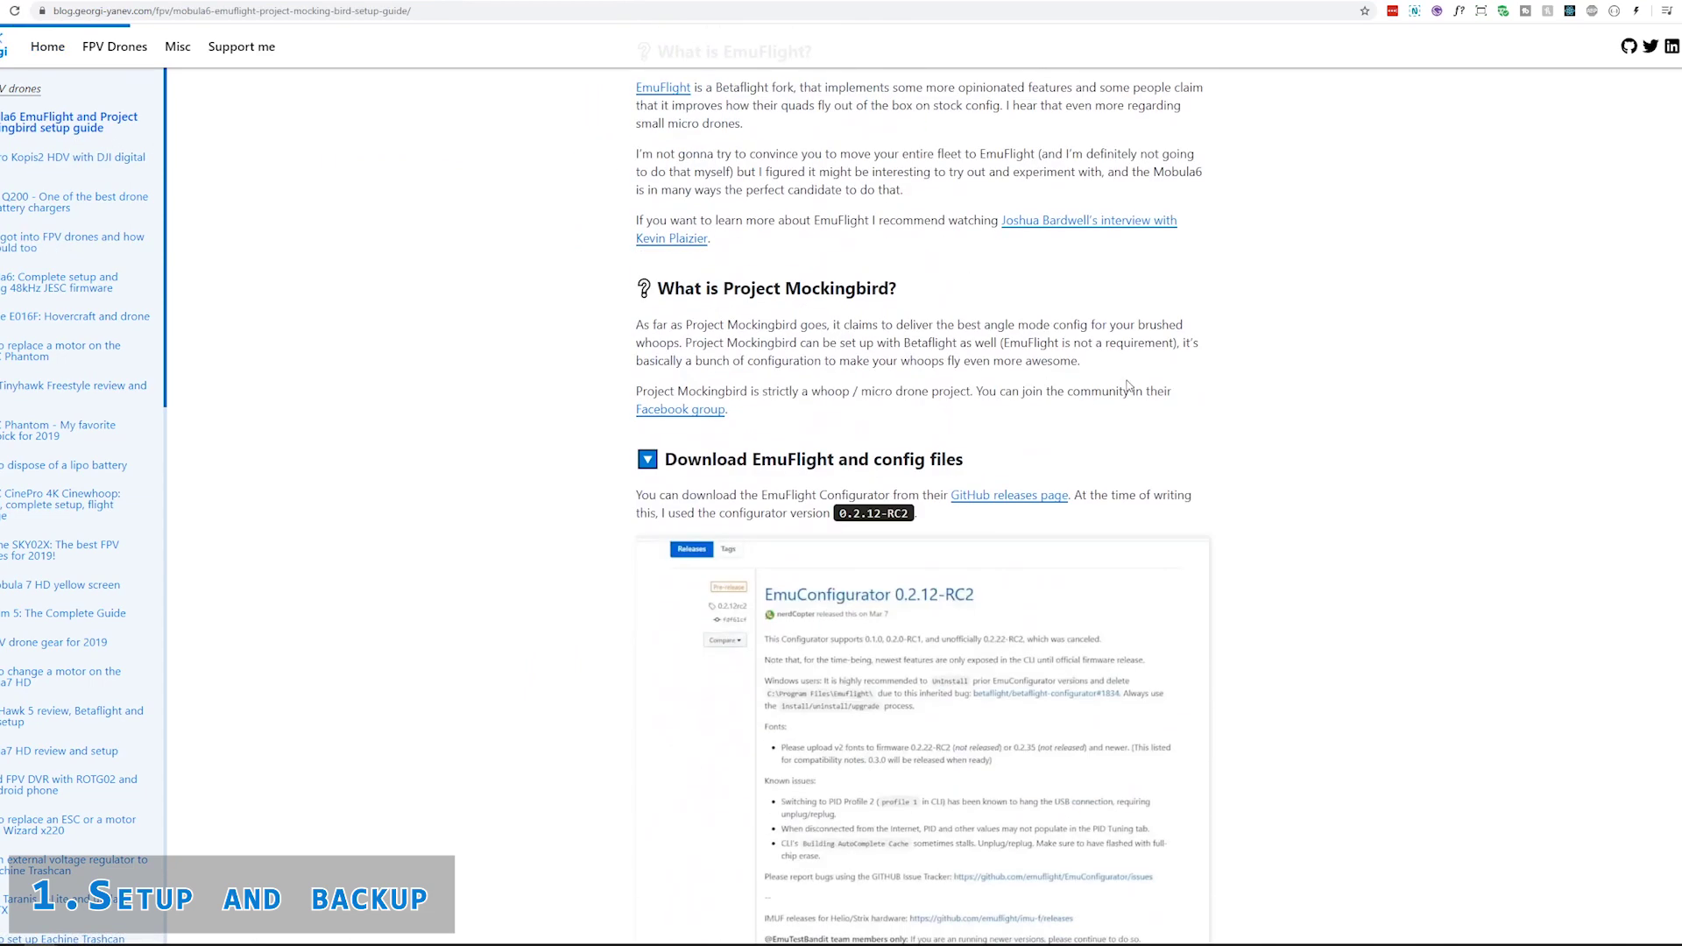
{"action": "scroll", "coordinate": [1128, 386], "scroll_direction": "down", "scroll_amount": 5}
{"action": "double_click", "coordinate": [876, 338]}
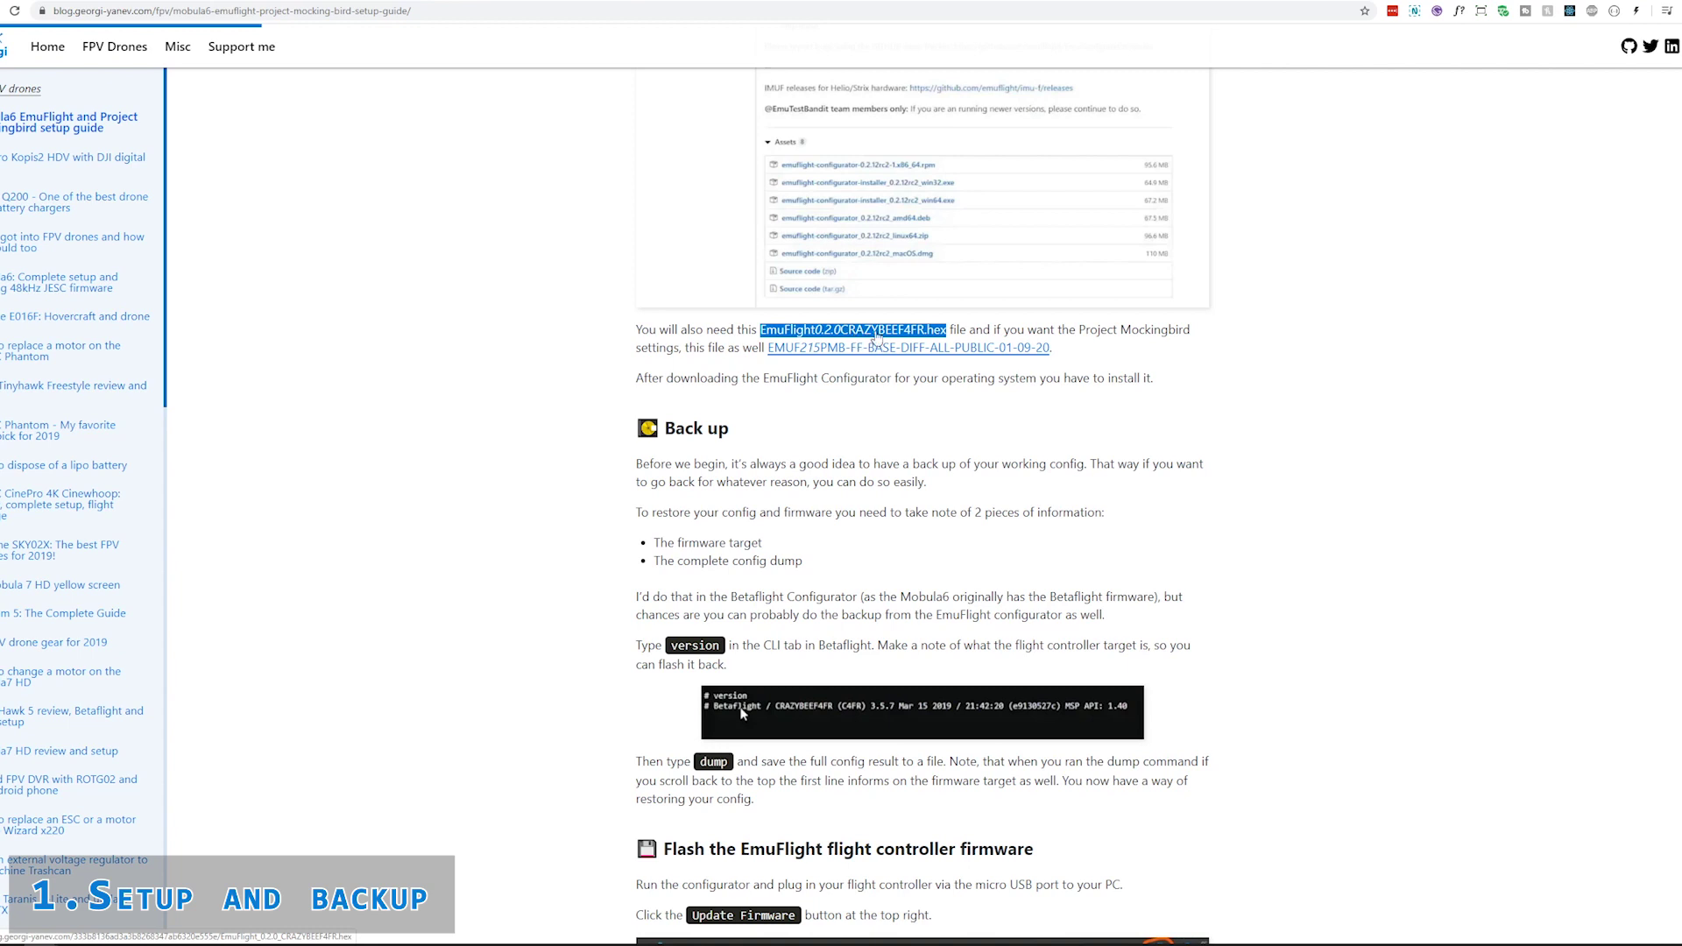
{"action": "left_click", "coordinate": [856, 351], "text": "alt"}
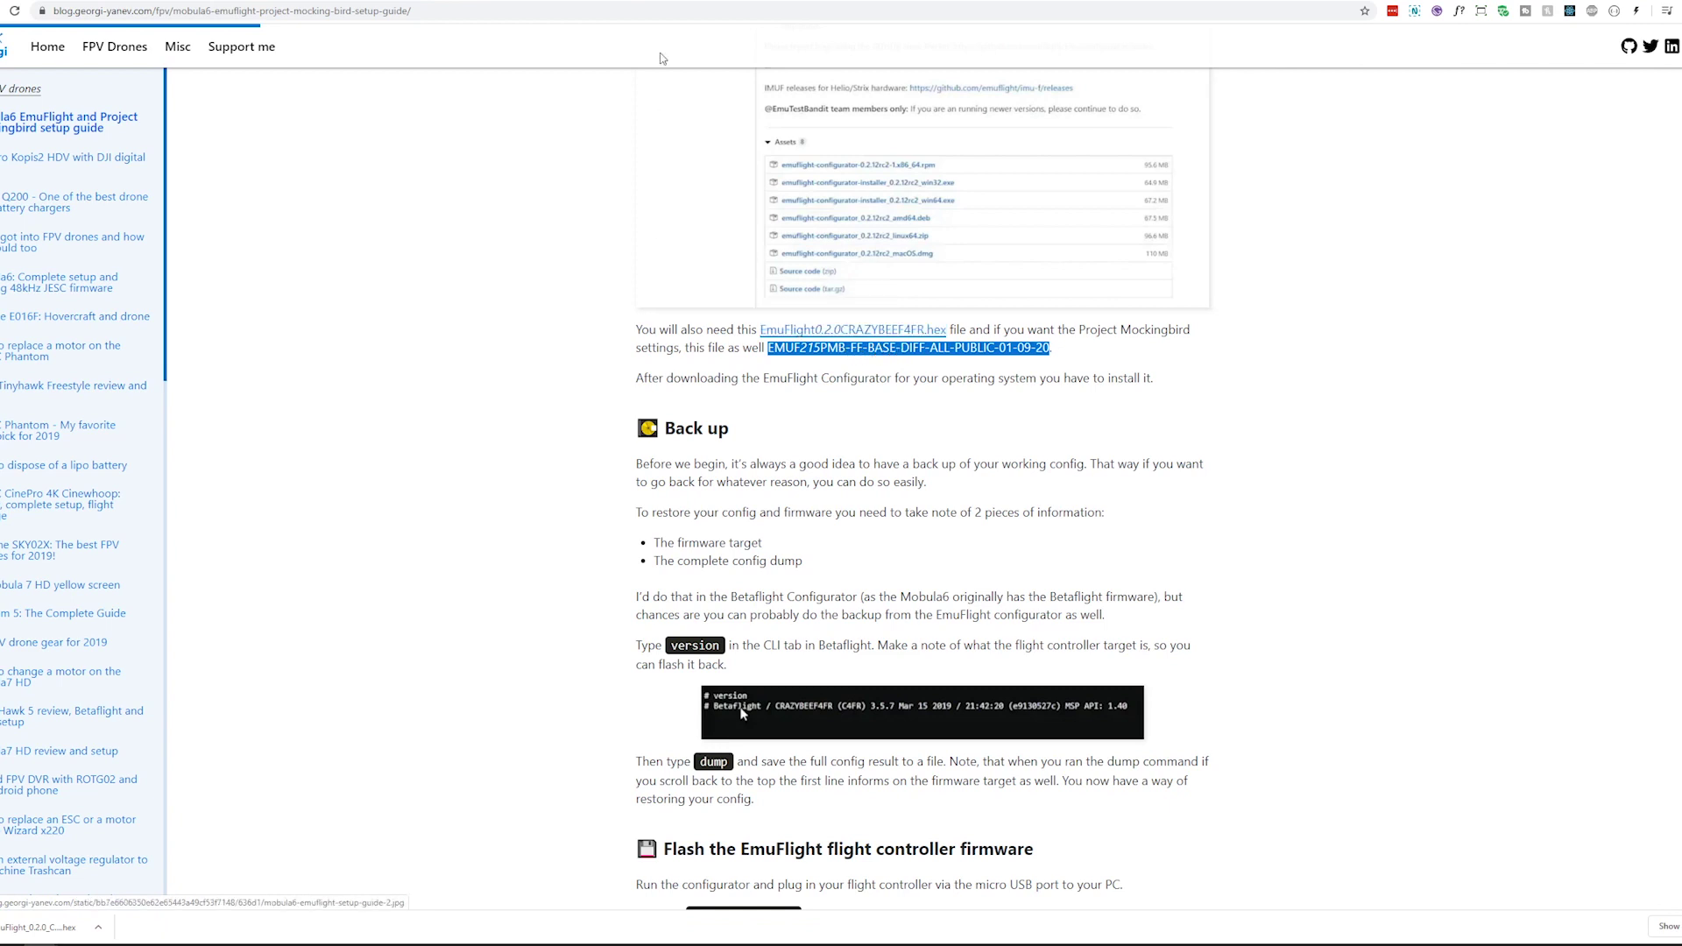
Save the Mockingbird diff text file to Downloads, replacing the existing copy, then return to the EmuConfigurator repository.
{"action": "left_click", "coordinate": [801, 348]}
{"action": "key", "text": "ctrl+s"}
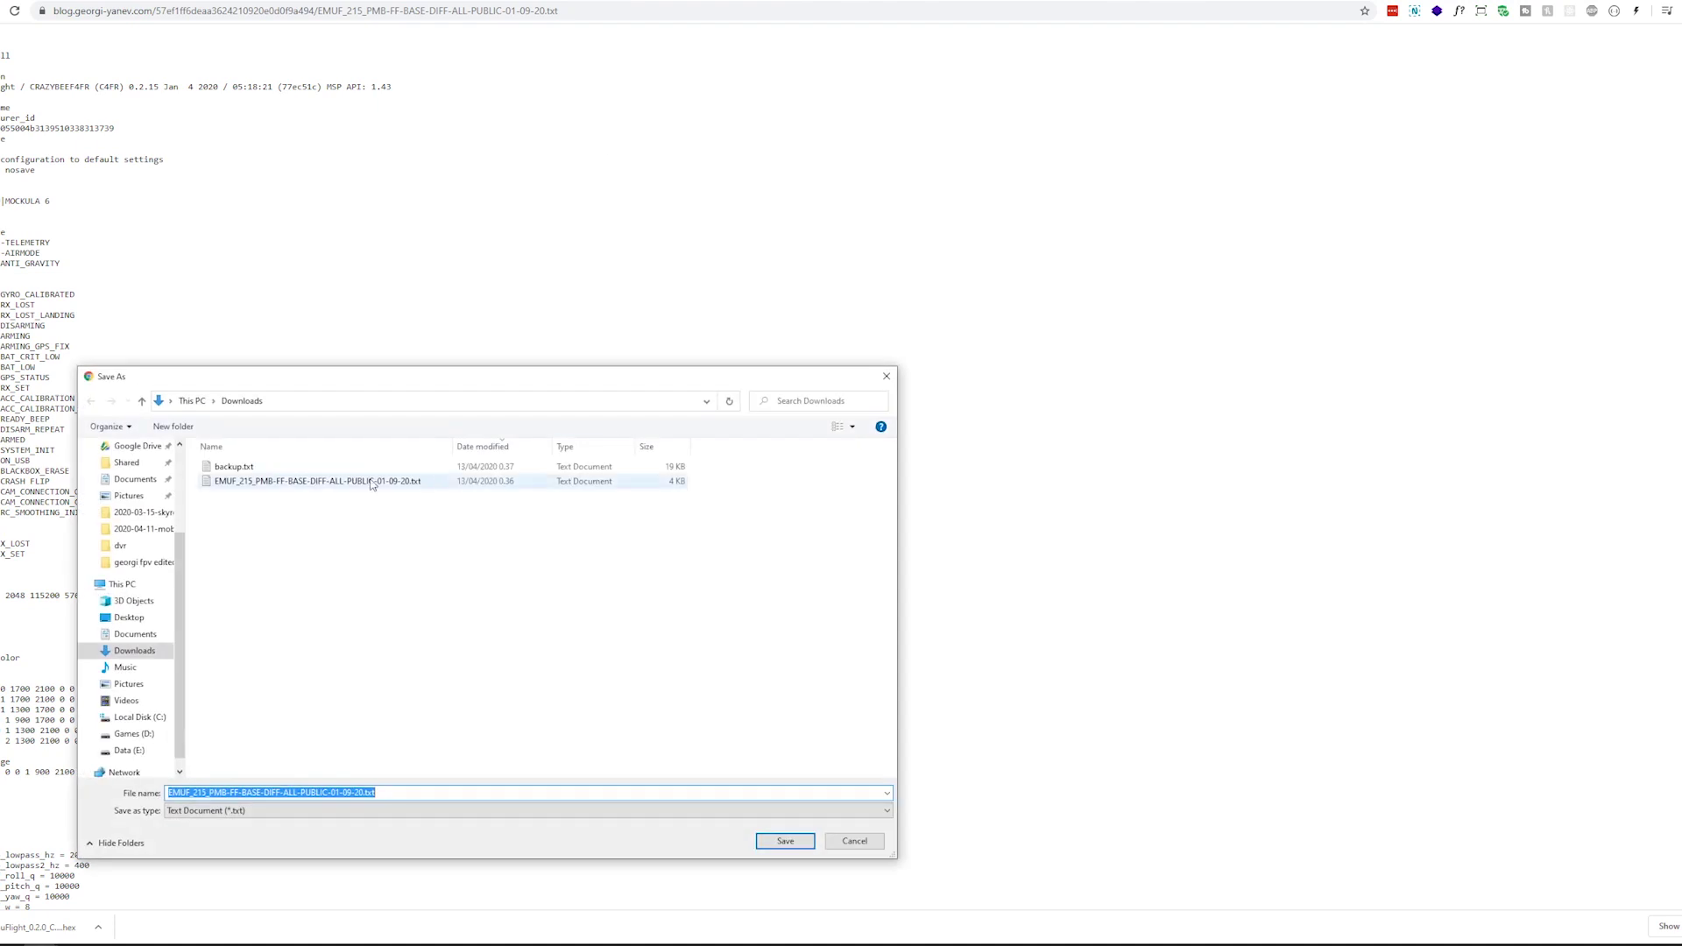
{"action": "left_click", "coordinate": [785, 841]}
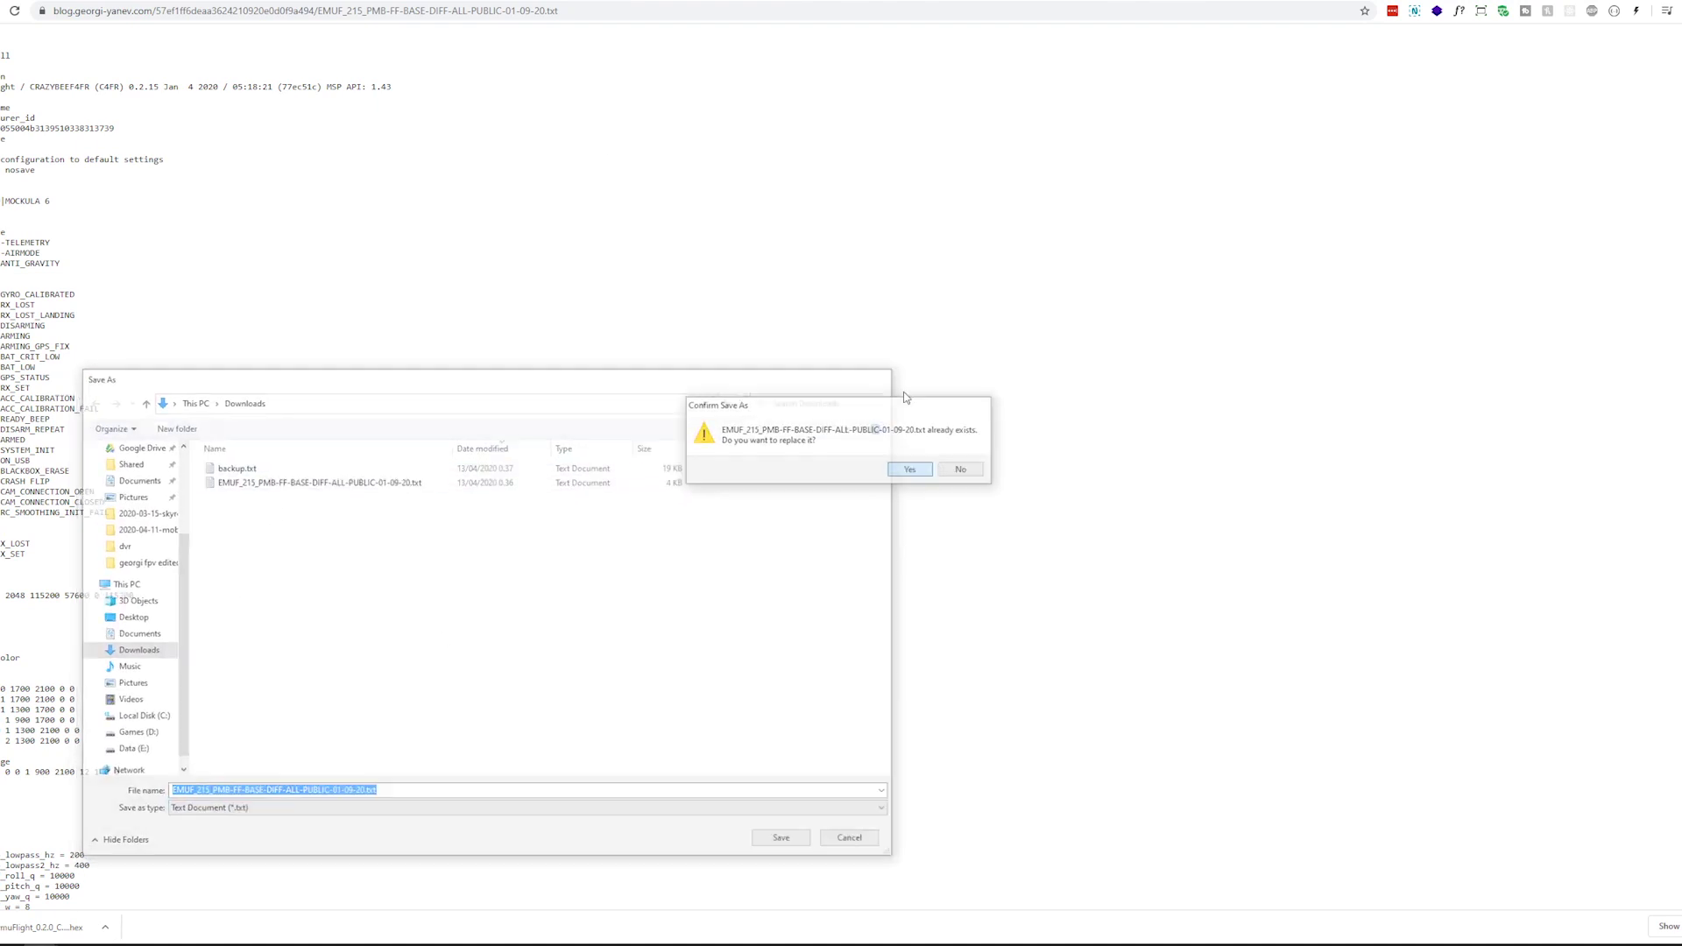
{"action": "left_click", "coordinate": [910, 471]}
{"action": "key", "text": "ctrl+w"}
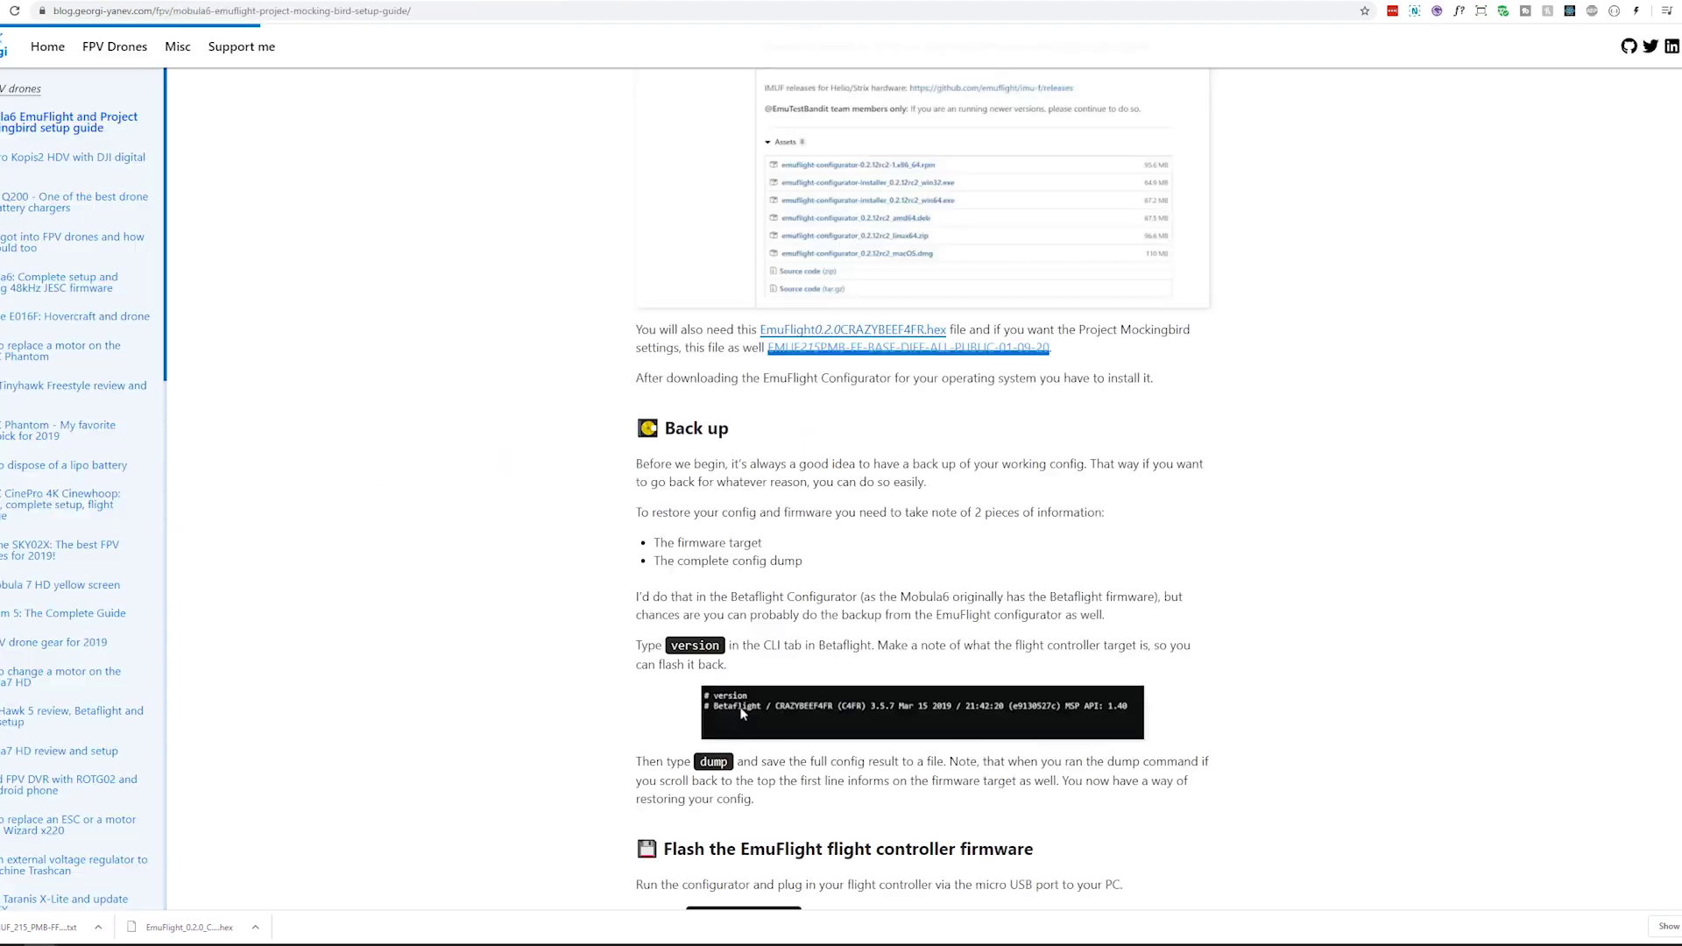
{"action": "left_click", "coordinate": [911, 347]}
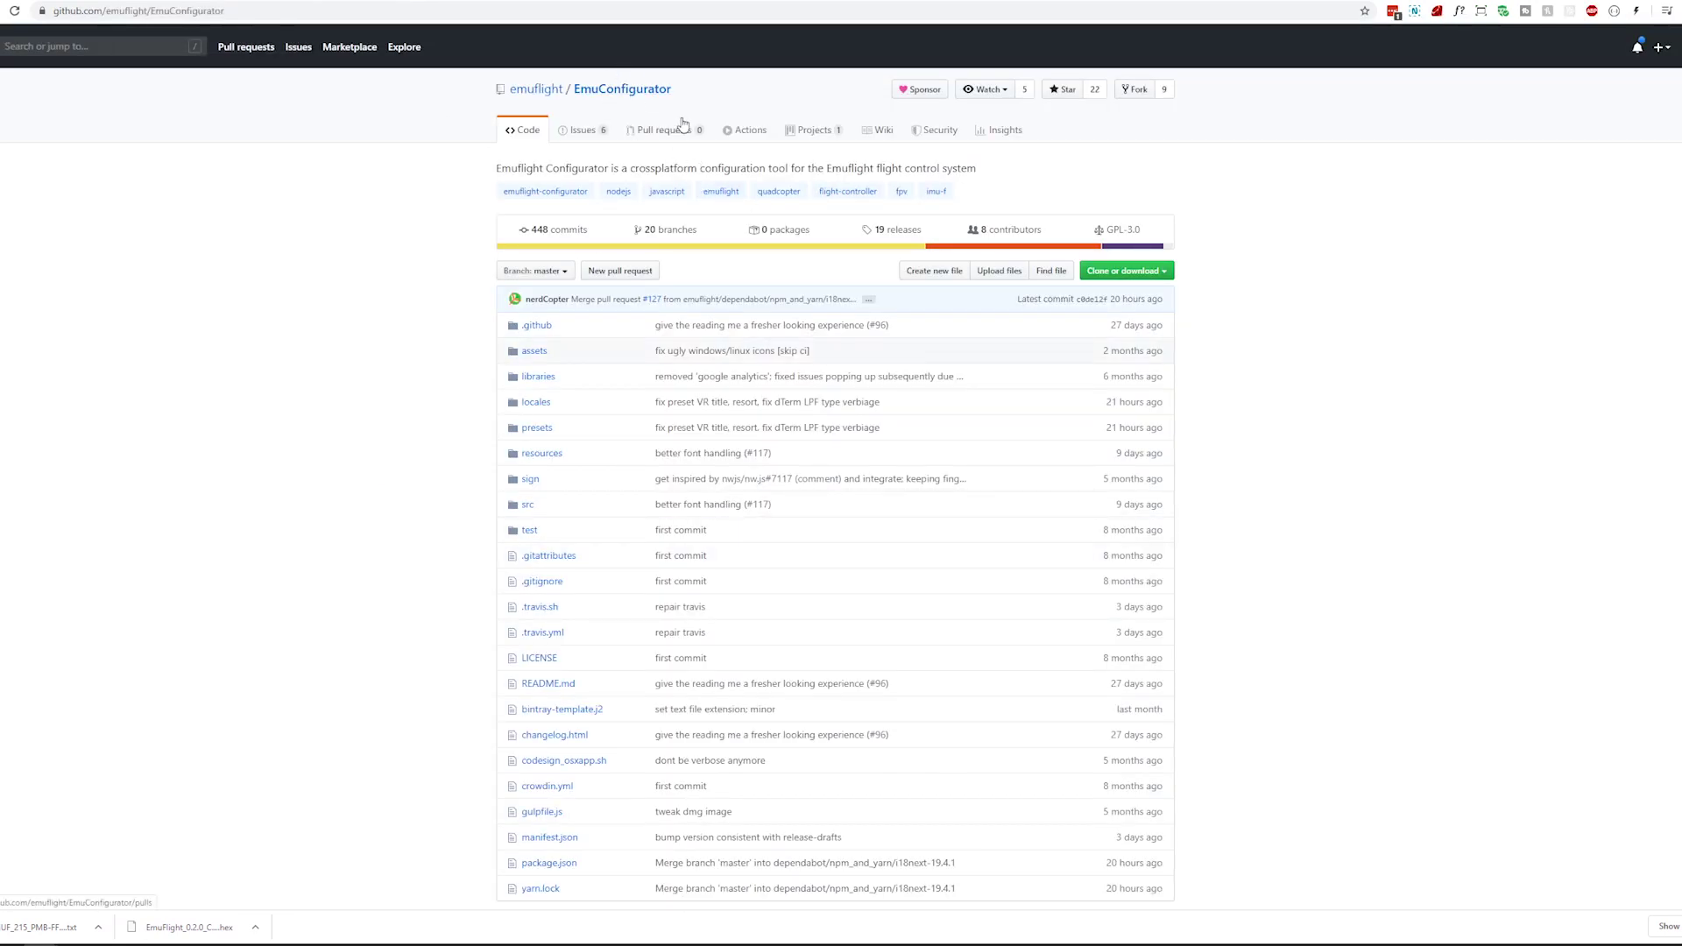
Download the 0.2.12-RC2 win64.exe installer from the second page of EmuConfigurator releases.
{"action": "left_click", "coordinate": [903, 235]}
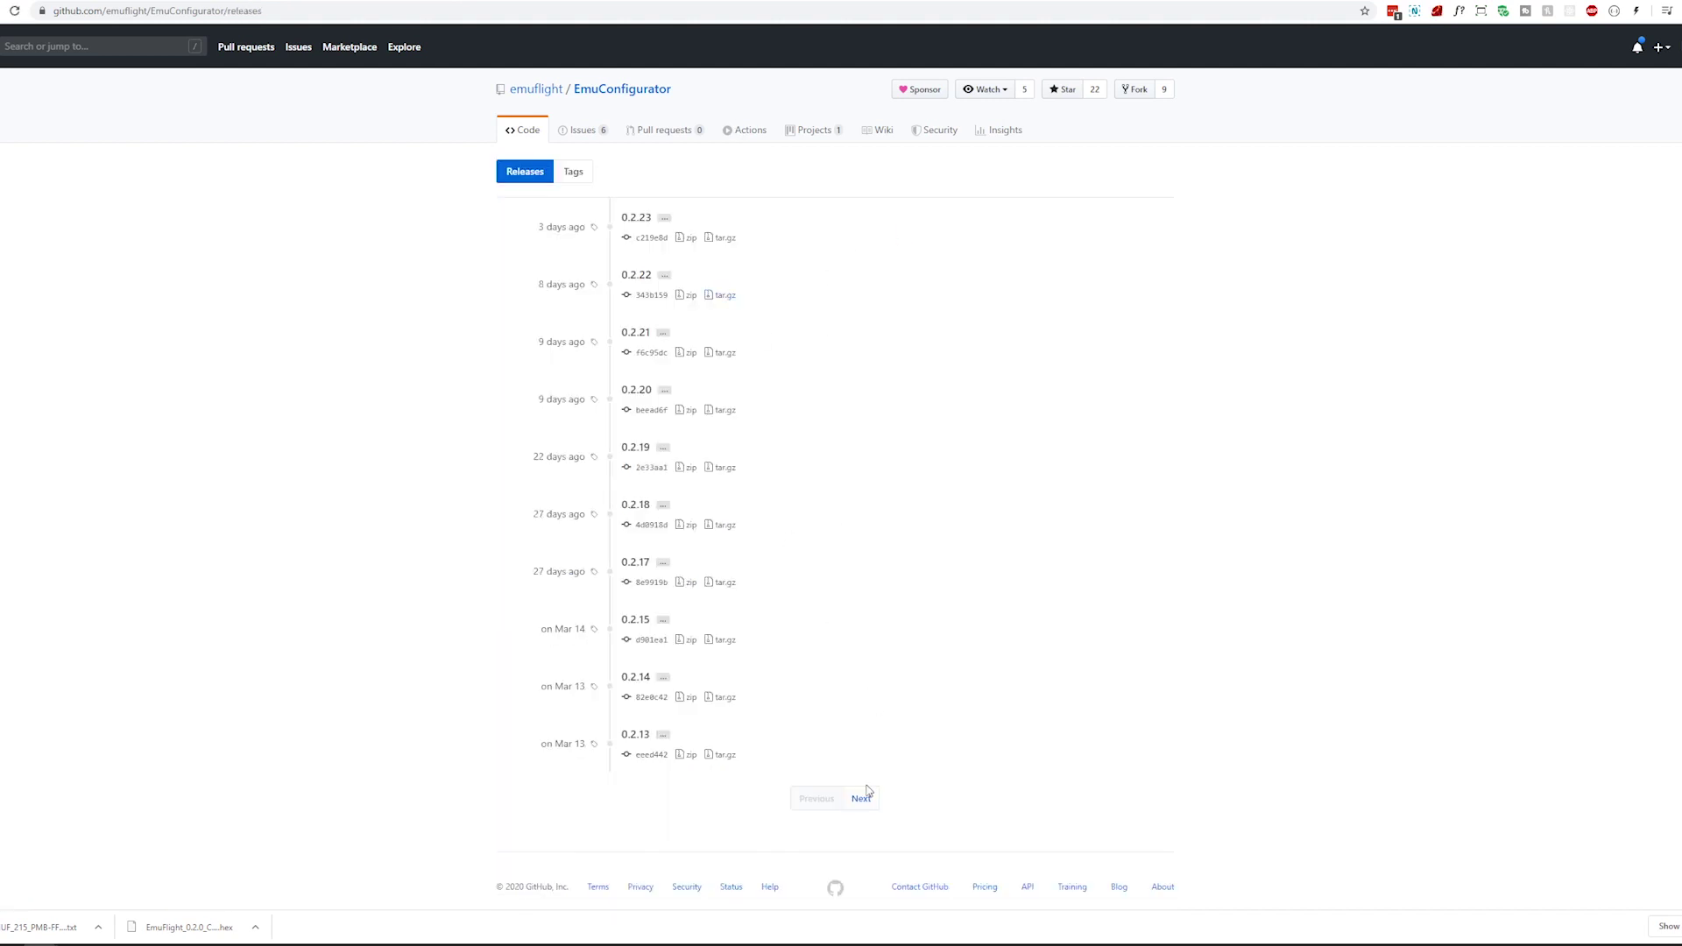
{"action": "left_click", "coordinate": [864, 797]}
{"action": "left_click", "coordinate": [867, 808]}
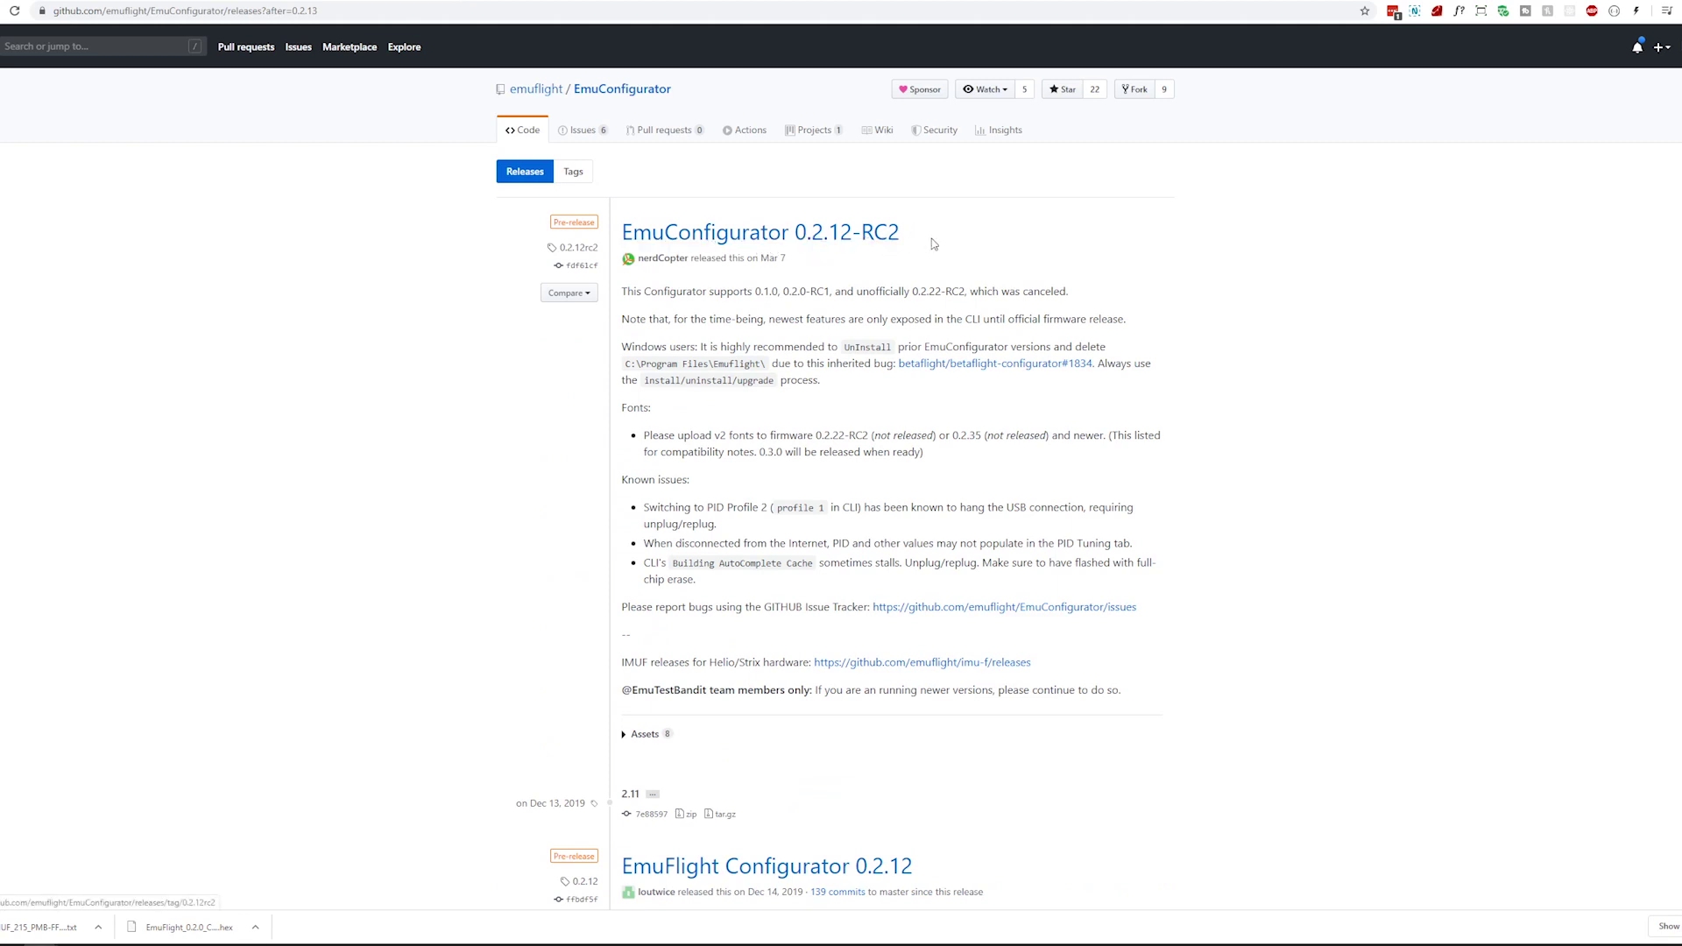
{"action": "left_click", "coordinate": [645, 734]}
{"action": "scroll", "coordinate": [962, 488], "scroll_direction": "down", "scroll_amount": 1}
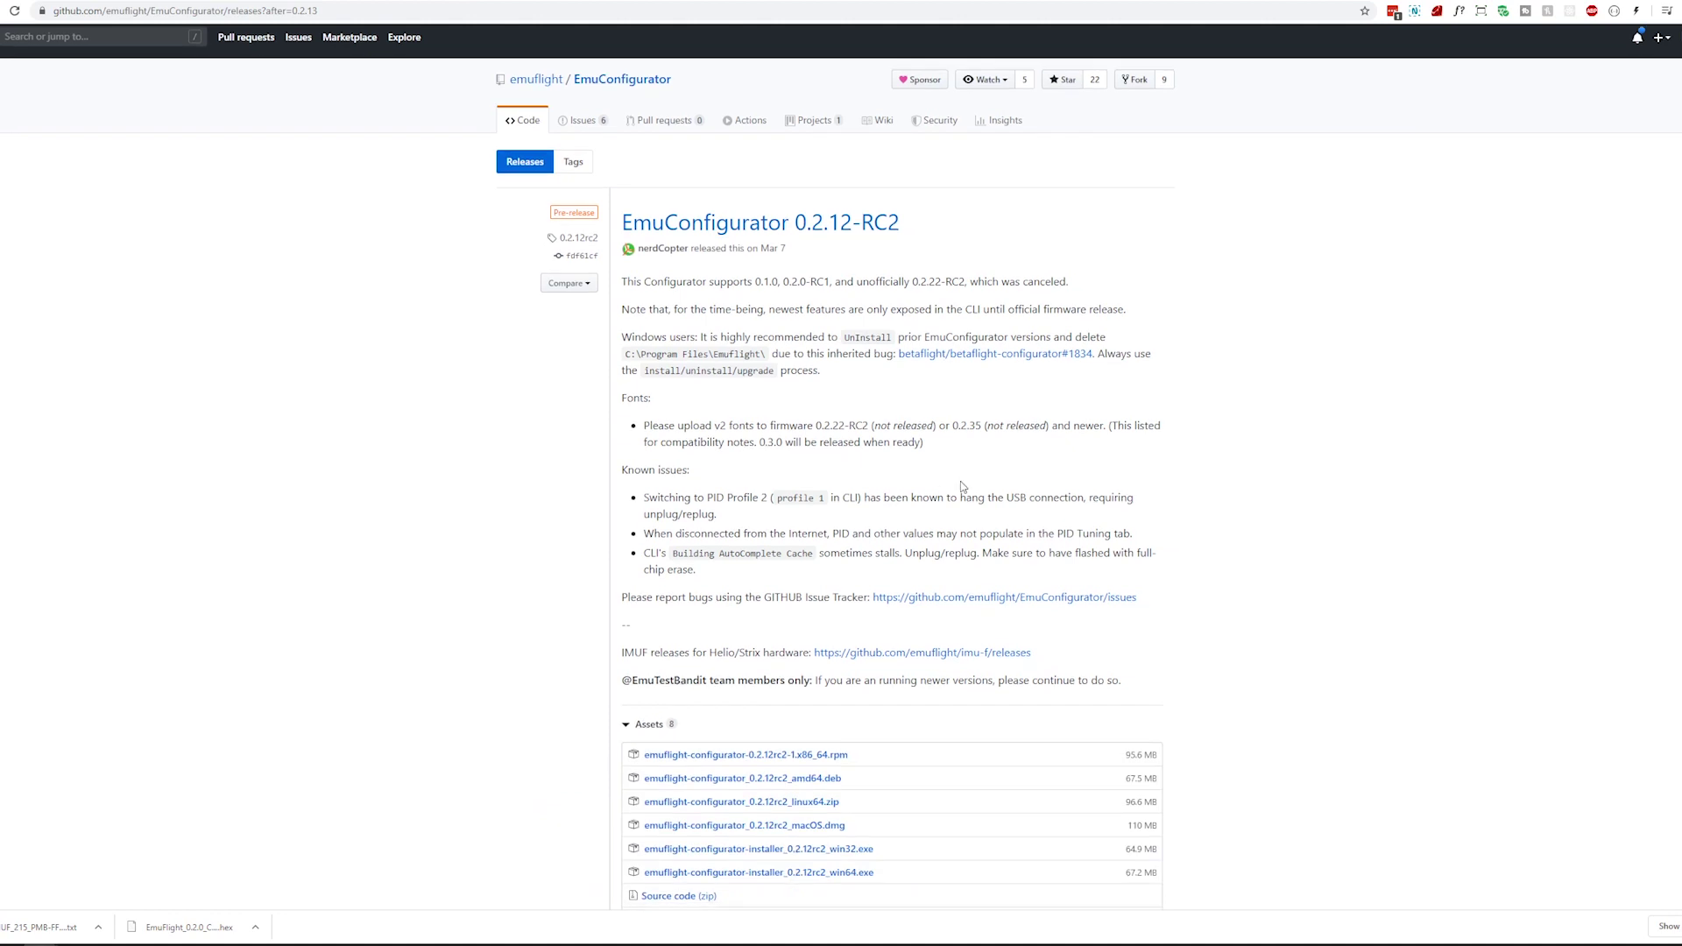
{"action": "scroll", "coordinate": [962, 488], "scroll_direction": "down", "scroll_amount": 4}
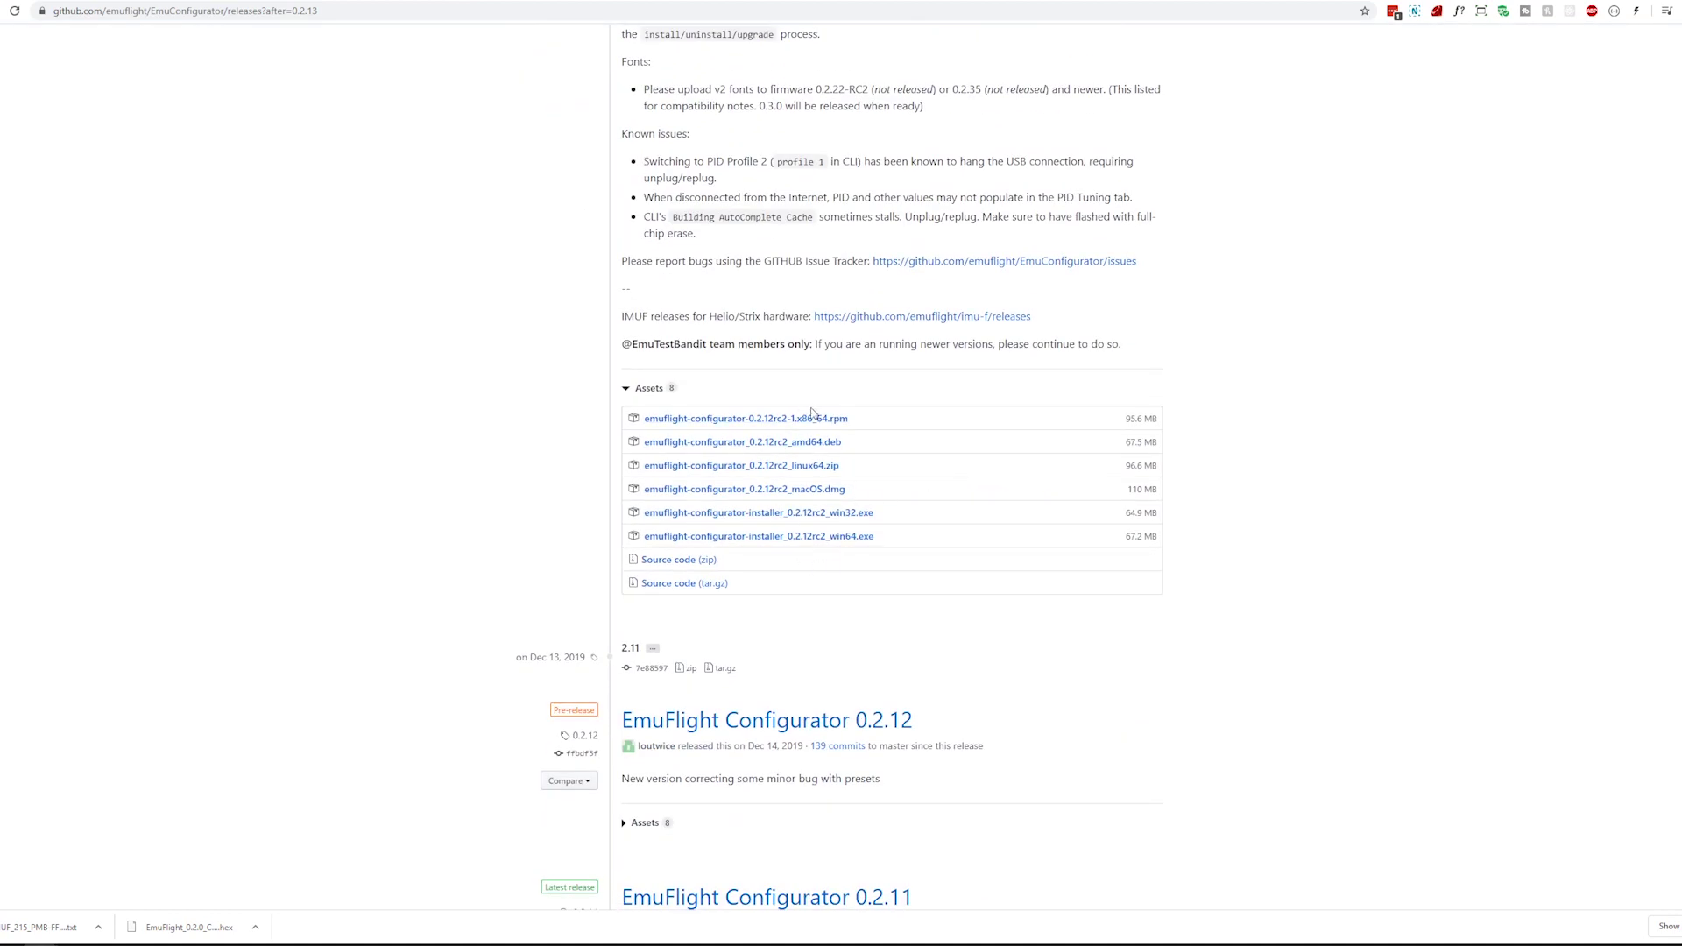
{"action": "left_click", "coordinate": [846, 537]}
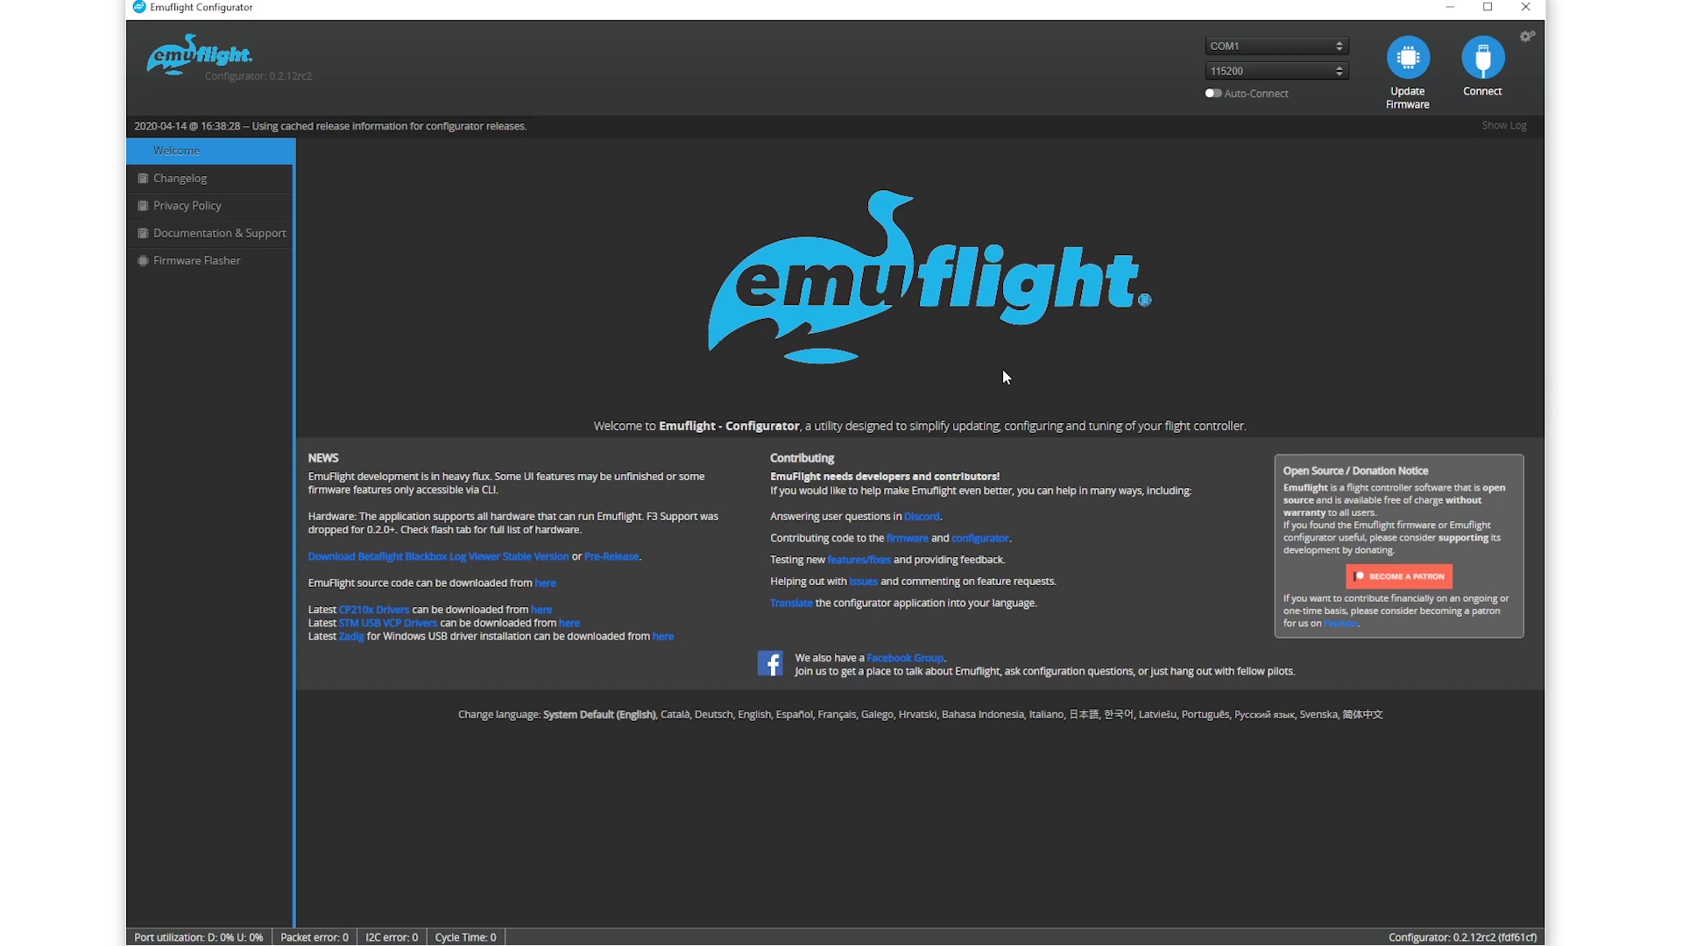
Connect to the flight controller on its serial port and open the CLI.
{"action": "left_click", "coordinate": [1264, 44]}
{"action": "left_click", "coordinate": [1263, 44]}
{"action": "left_click", "coordinate": [1485, 68]}
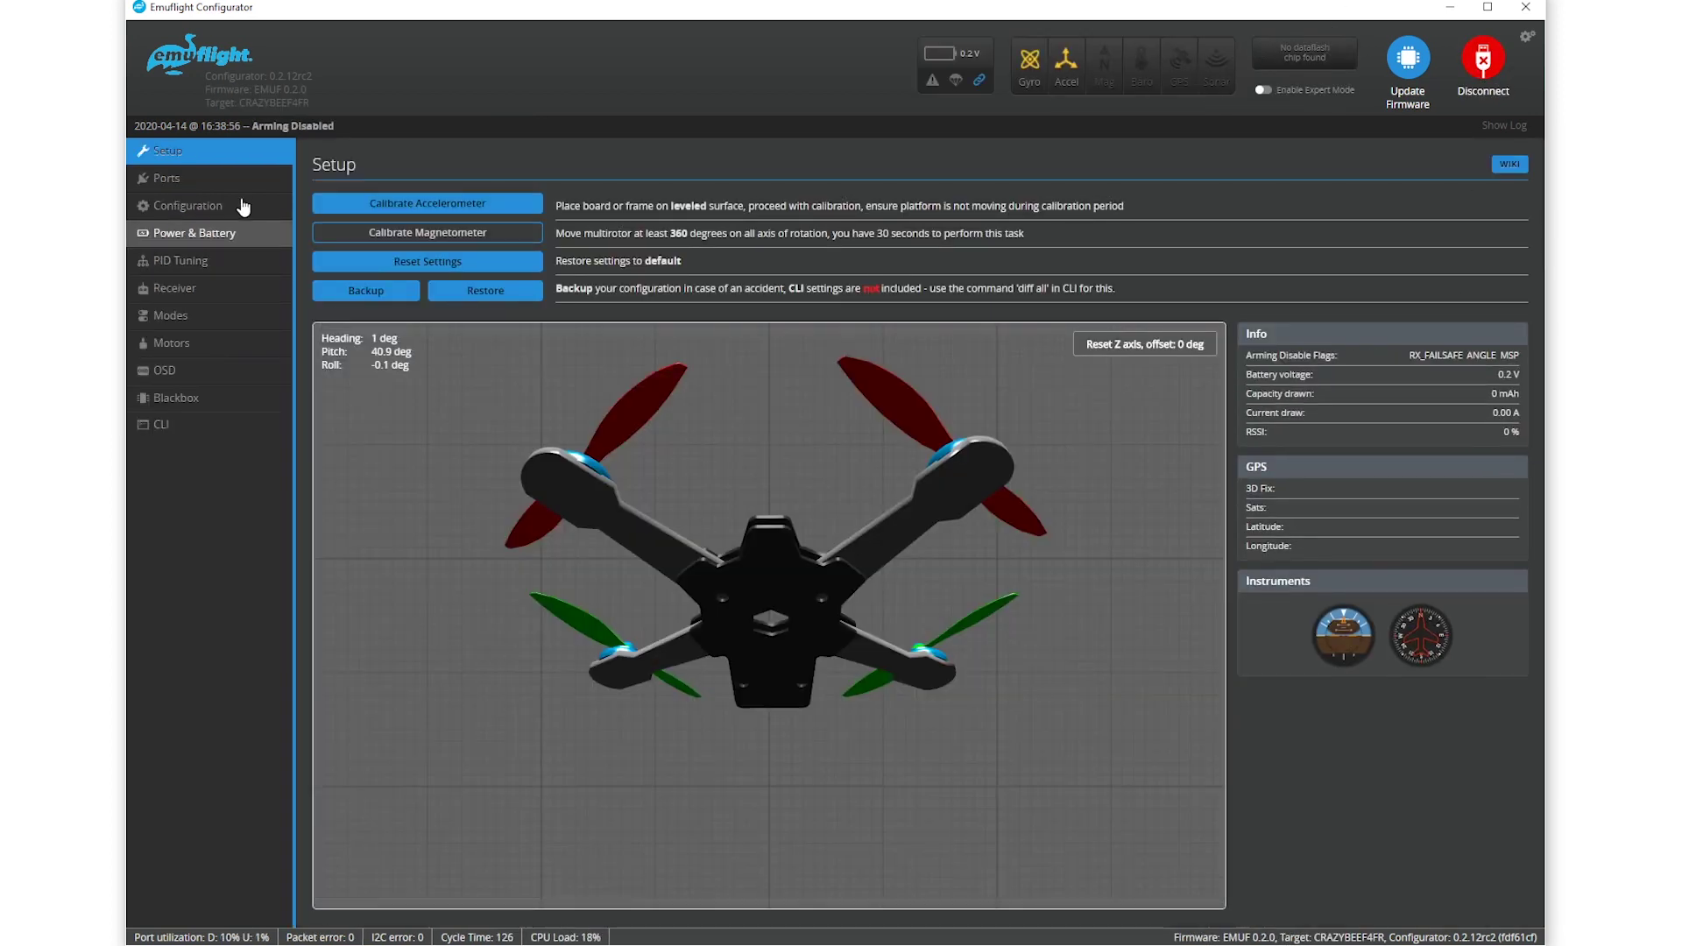
{"action": "left_click", "coordinate": [163, 425]}
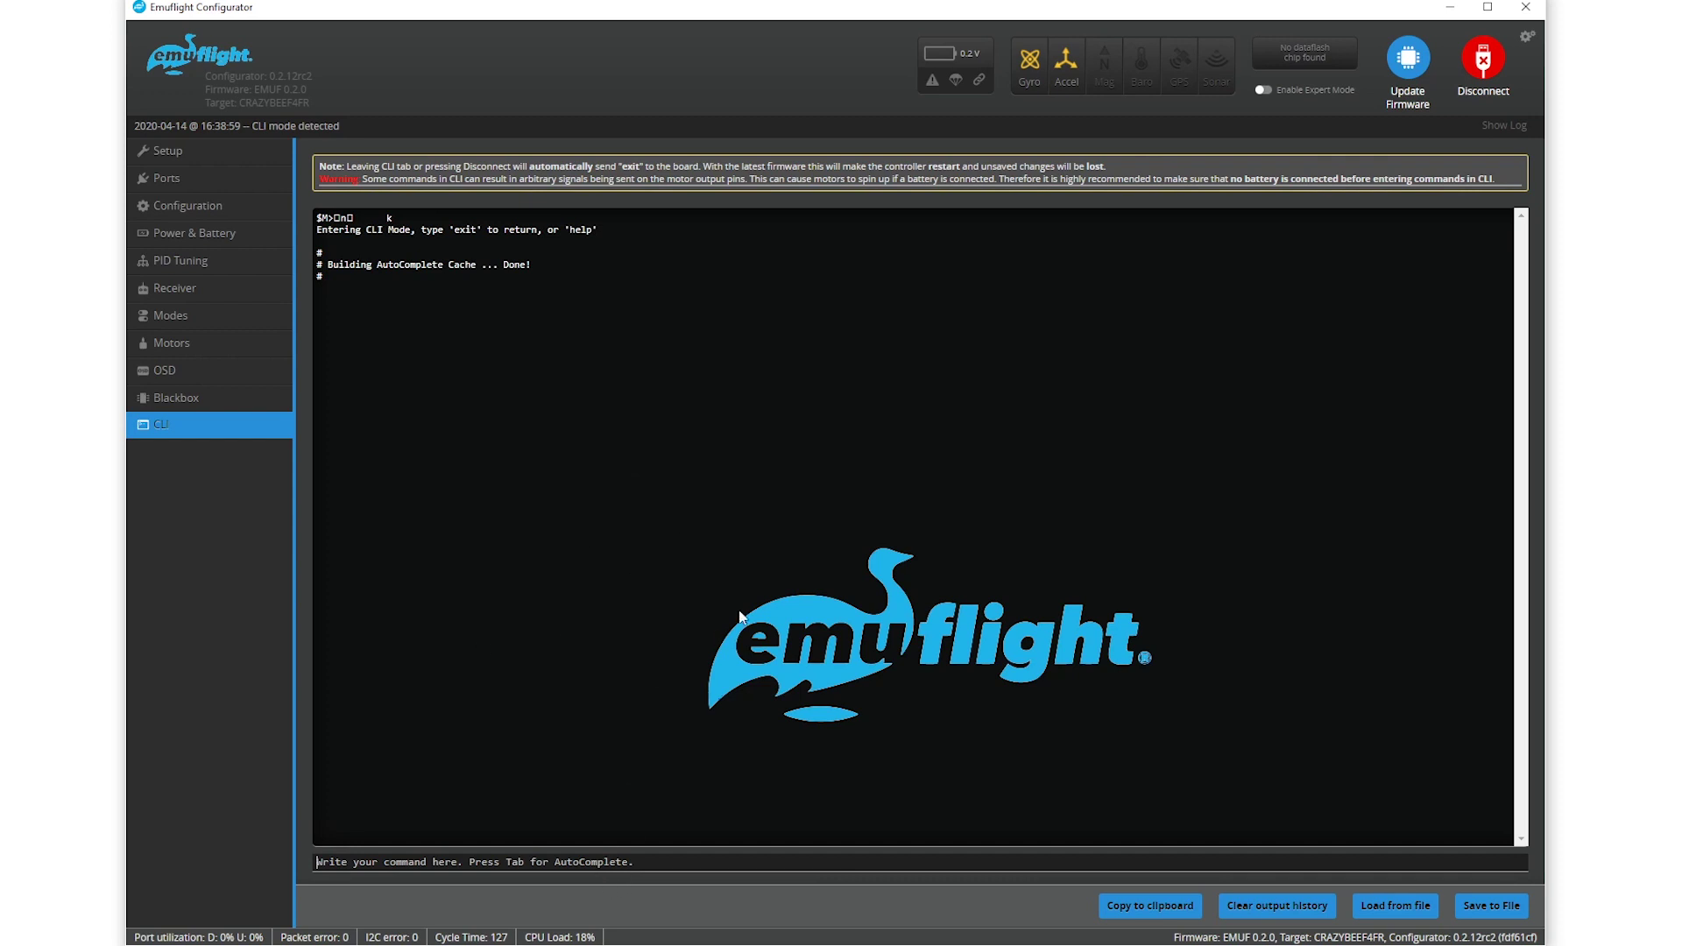
Run dump and check that the version line shows CRAZYBEEF4FR on EmuFlight 0.2.0.
{"action": "type", "text": "dump"}
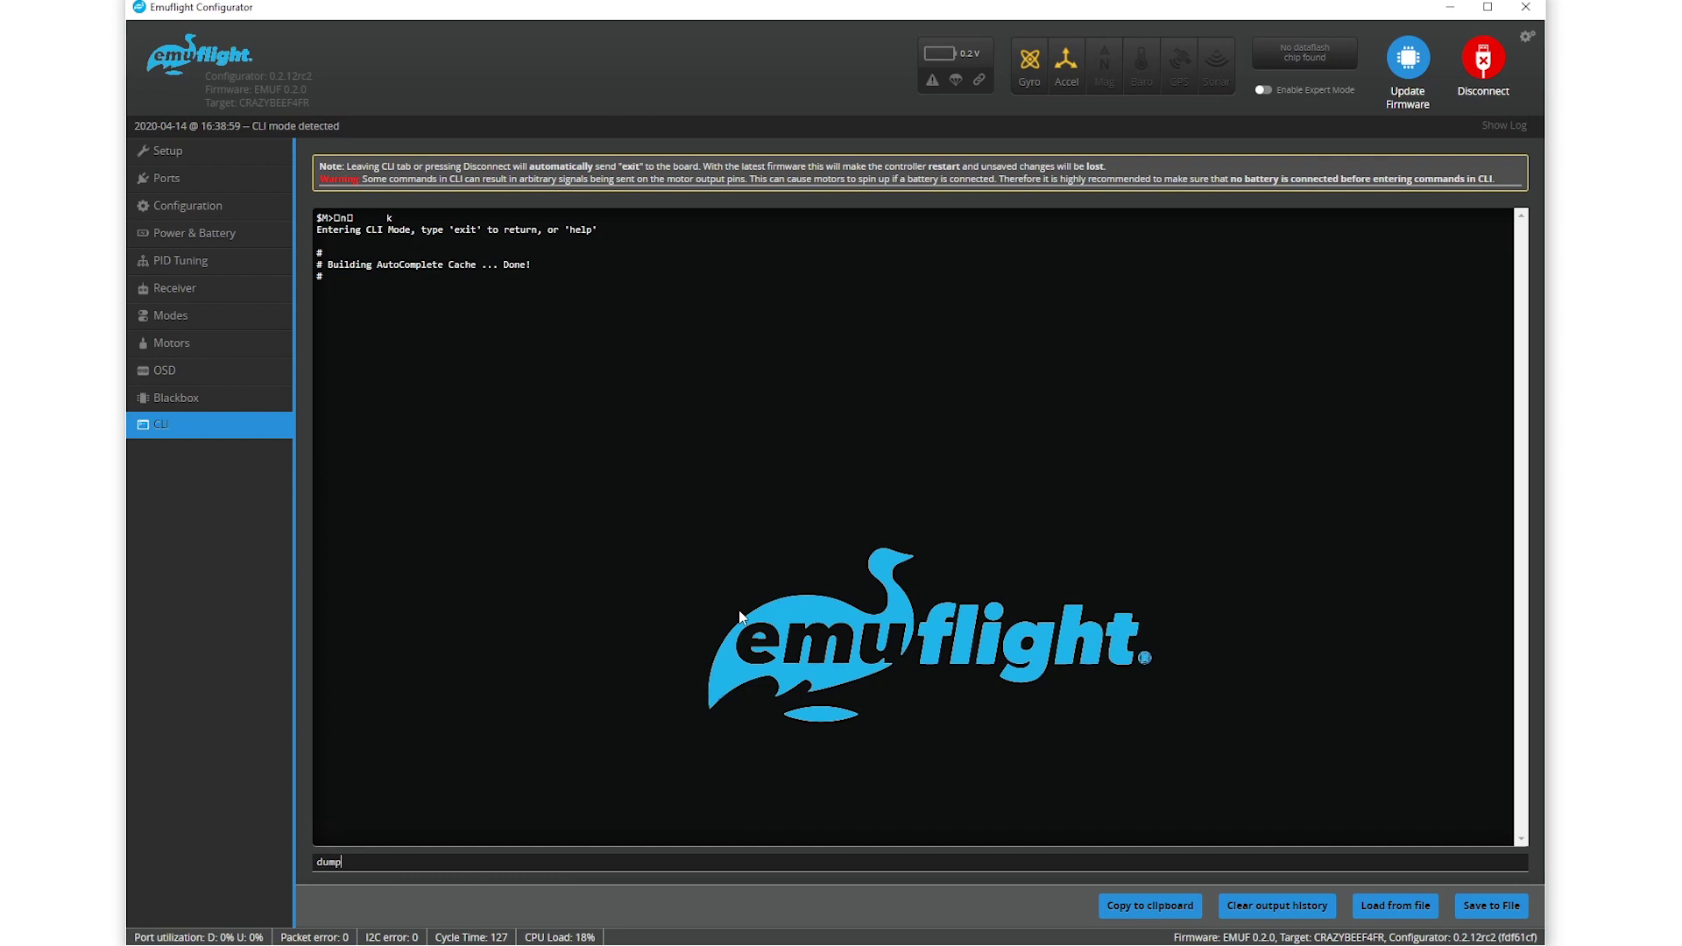
{"action": "key", "text": "Return"}
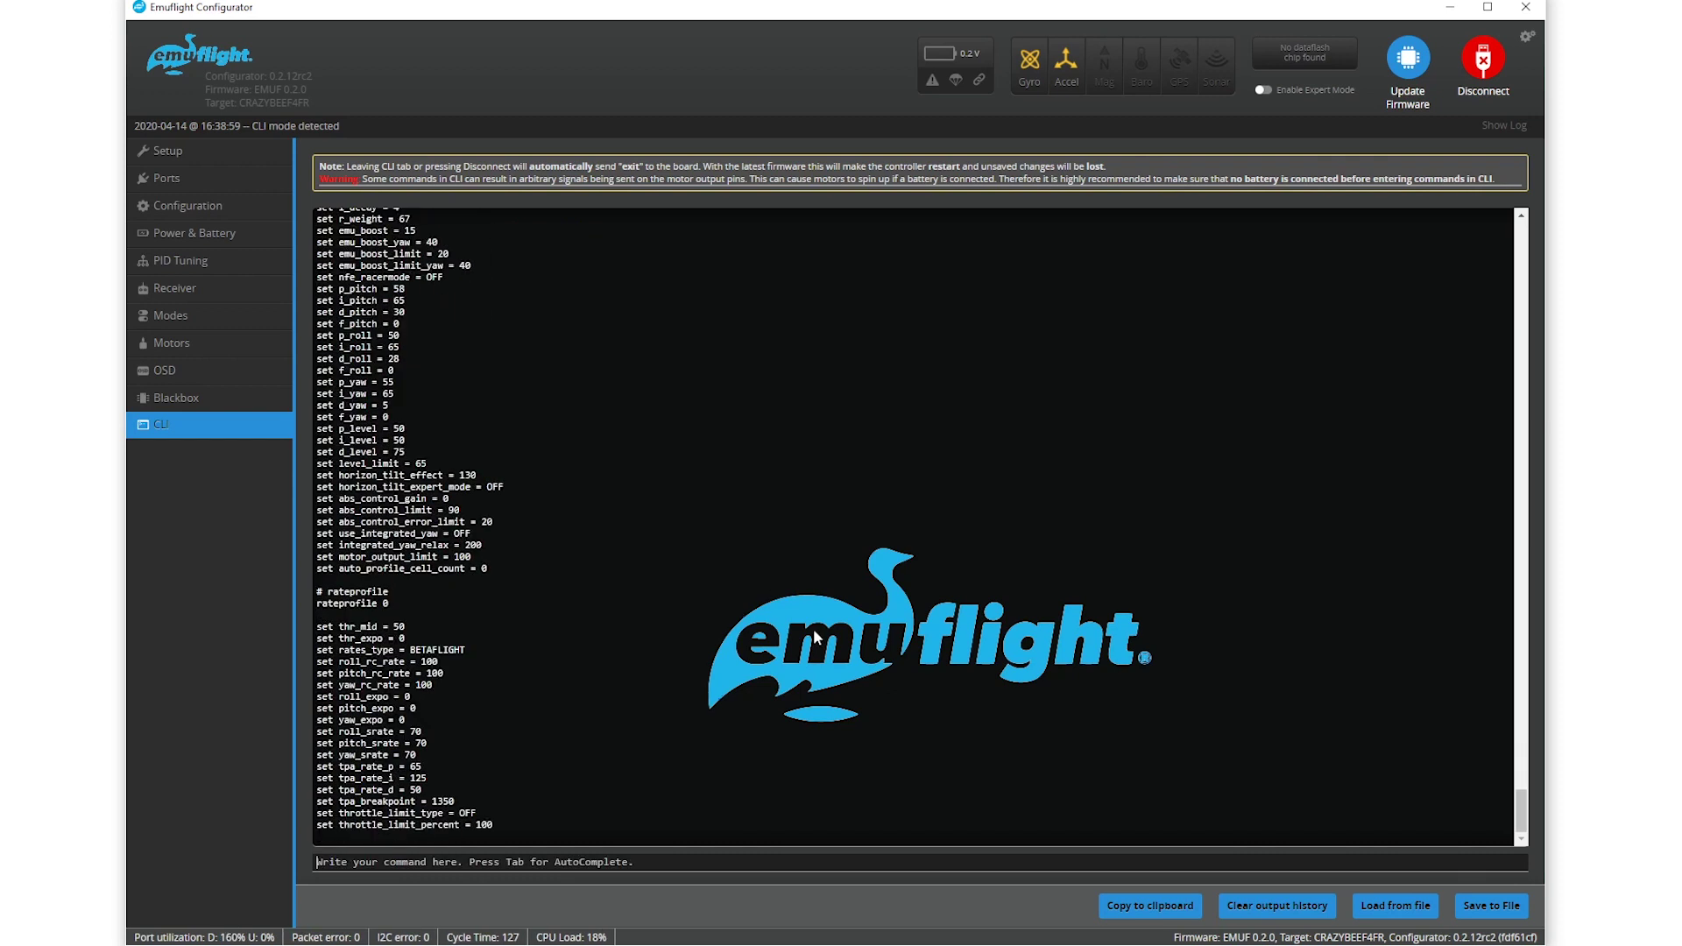
{"action": "scroll", "coordinate": [810, 606], "scroll_direction": "up", "scroll_amount": 15}
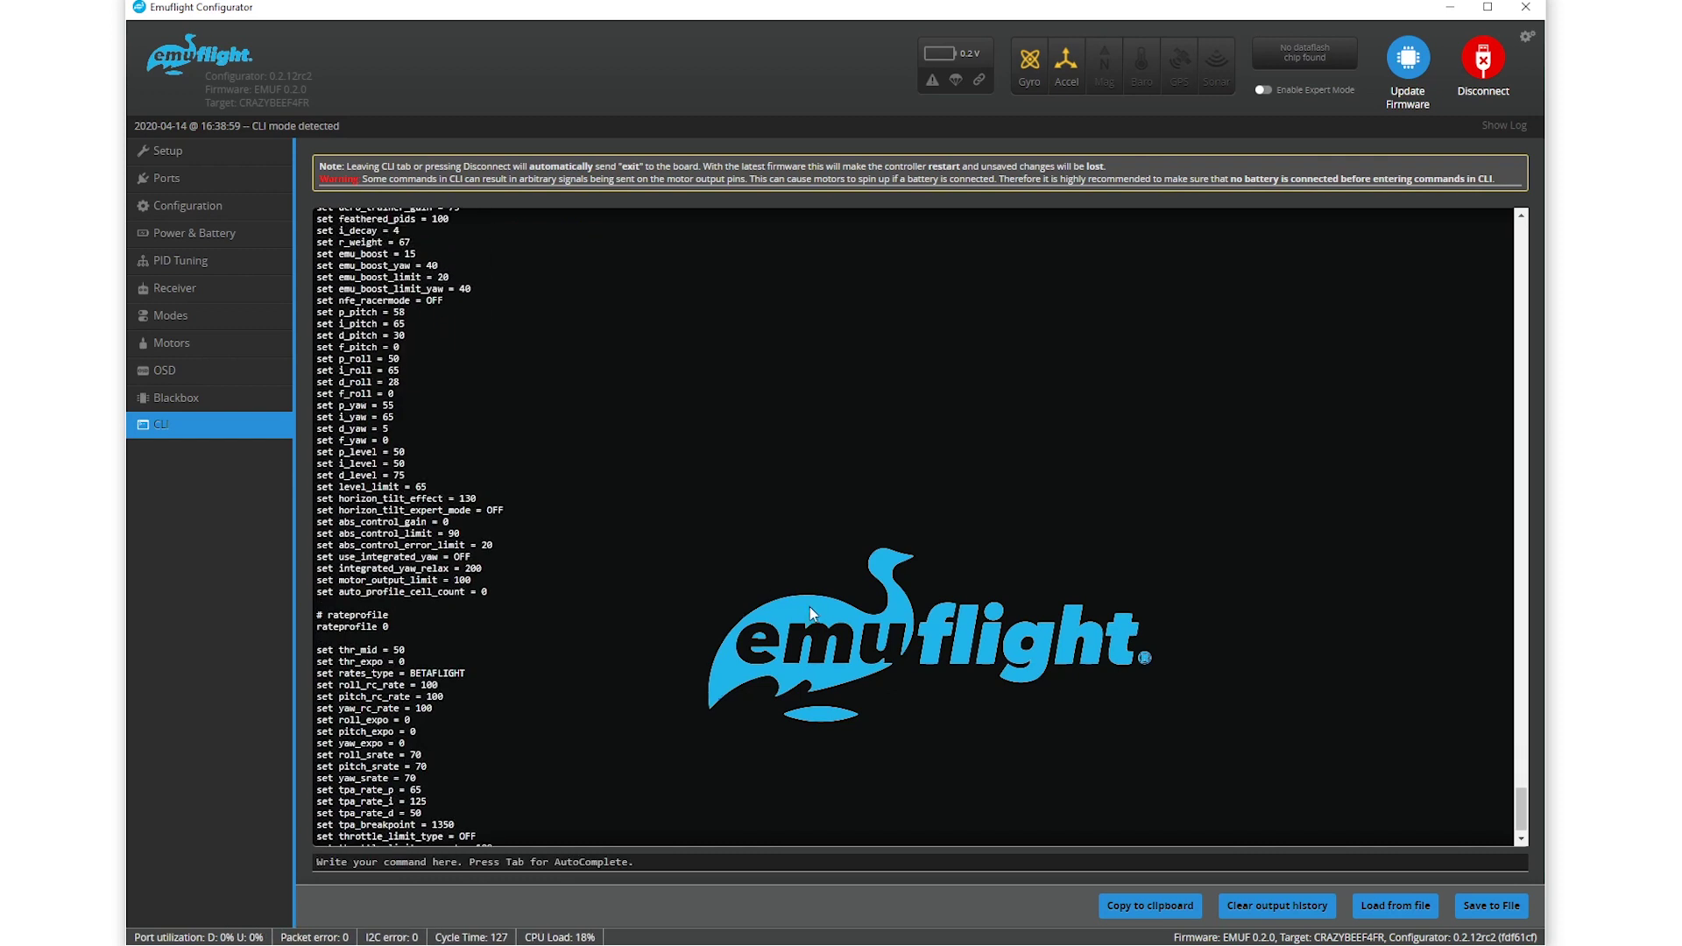
{"action": "scroll", "coordinate": [810, 606], "scroll_direction": "up", "scroll_amount": 15}
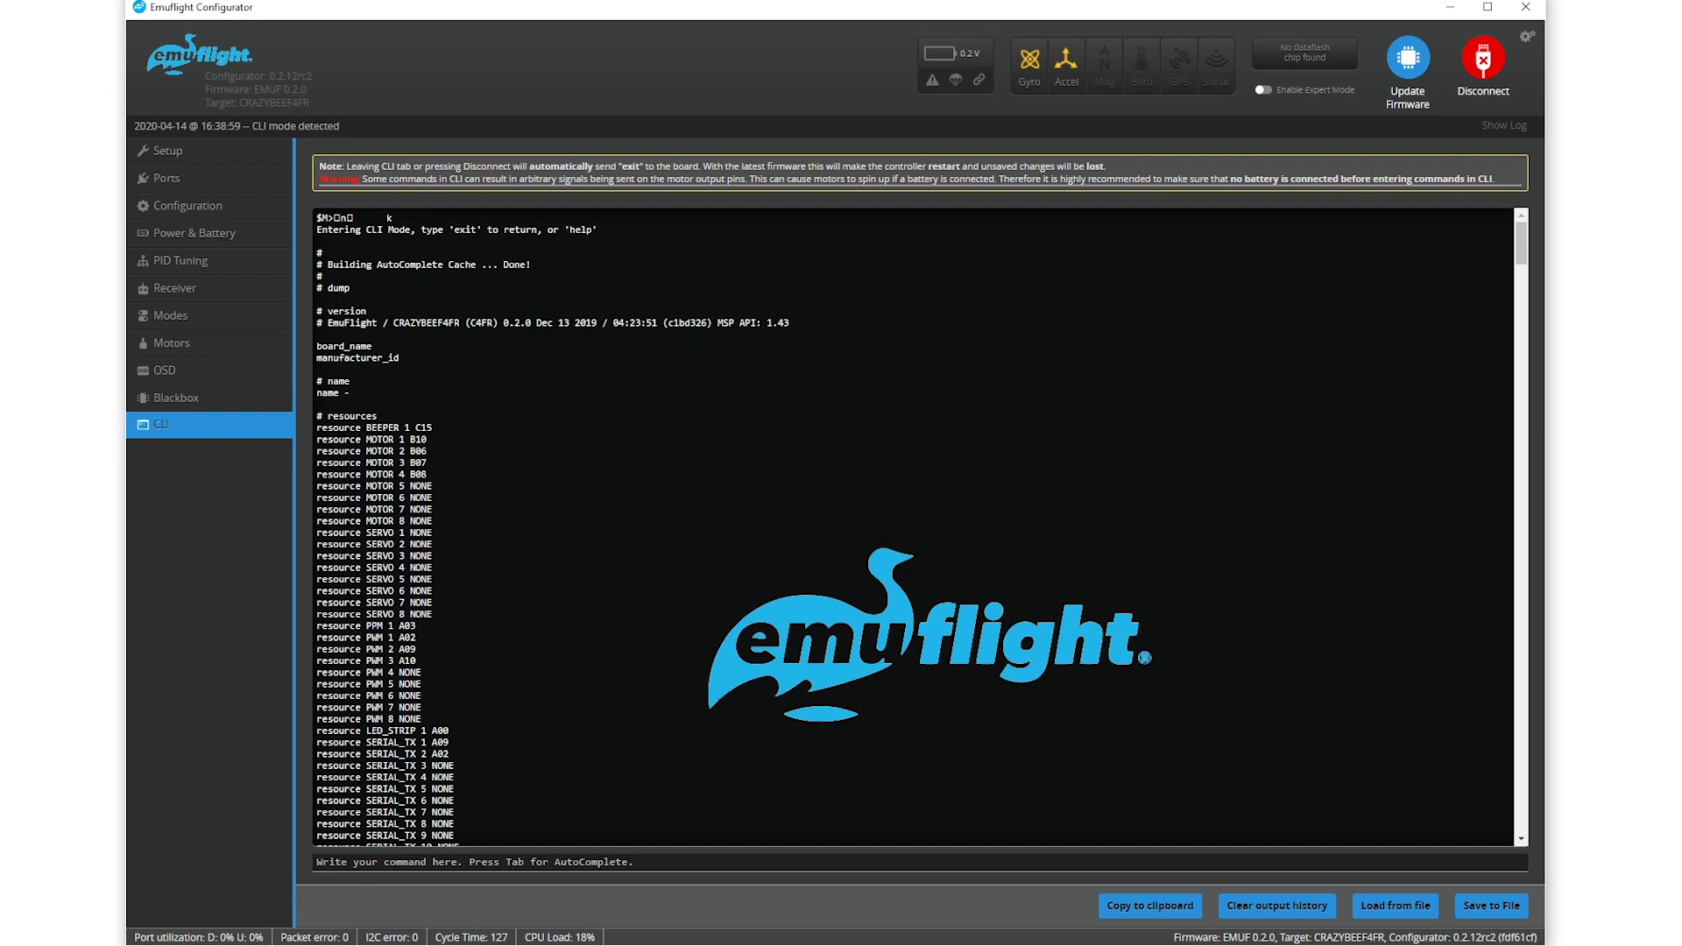
{"action": "left_click_drag", "start_coordinate": [793, 319], "coordinate": [318, 313]}
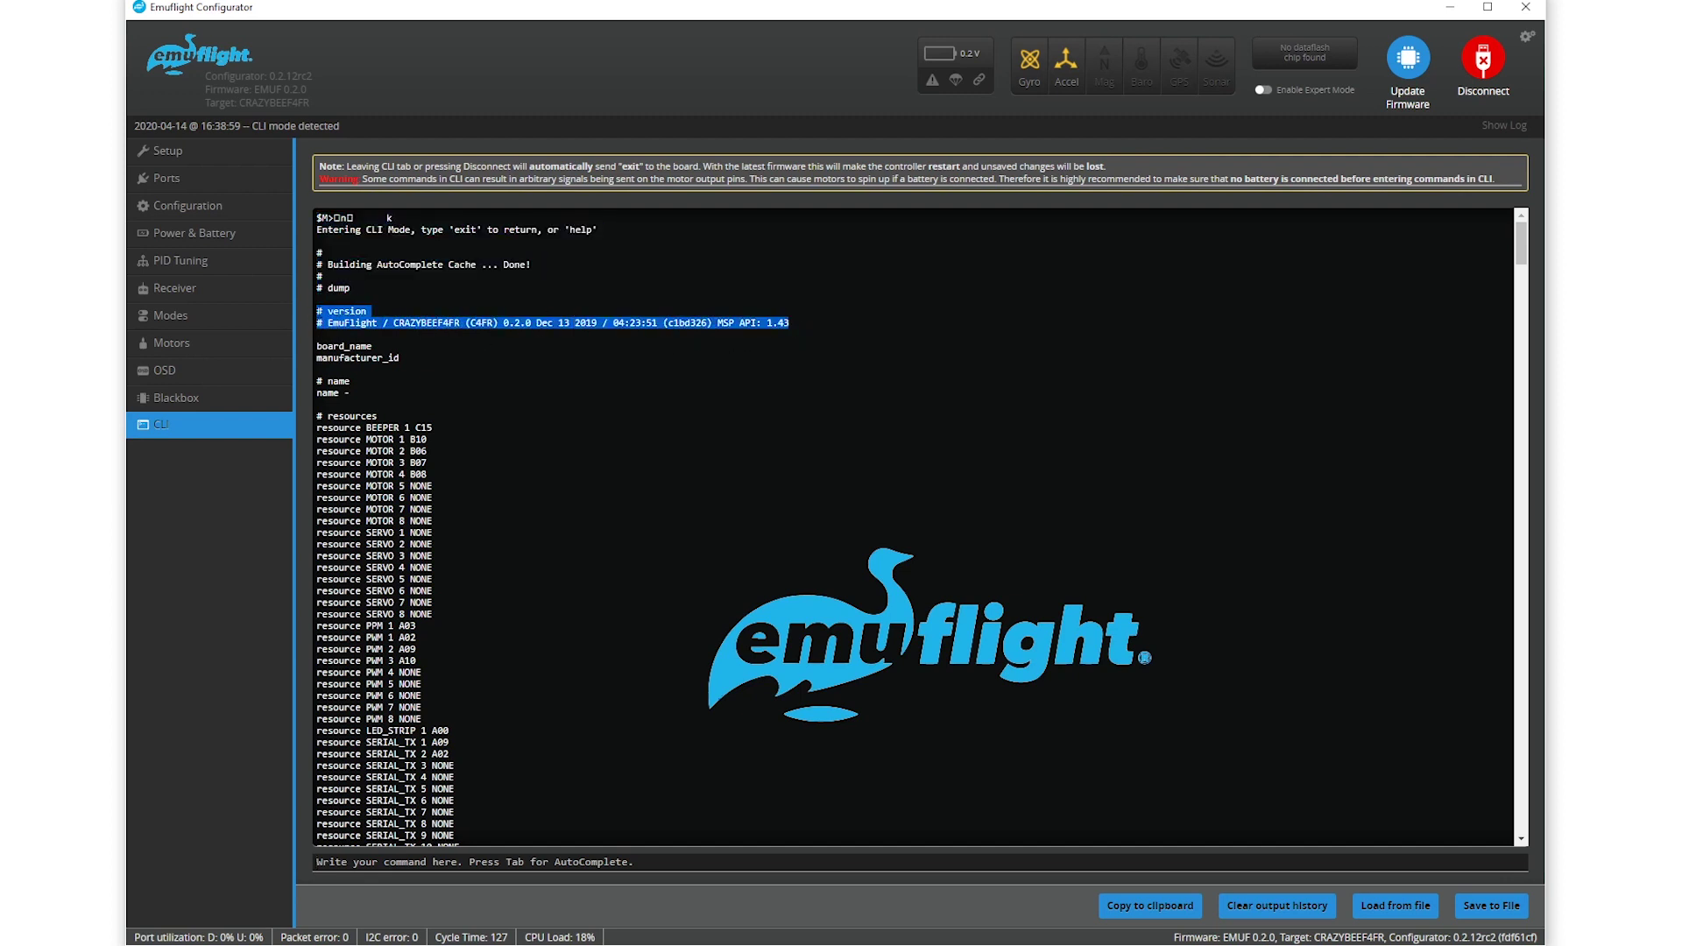
{"action": "left_click", "coordinate": [319, 315]}
{"action": "double_click", "coordinate": [415, 324]}
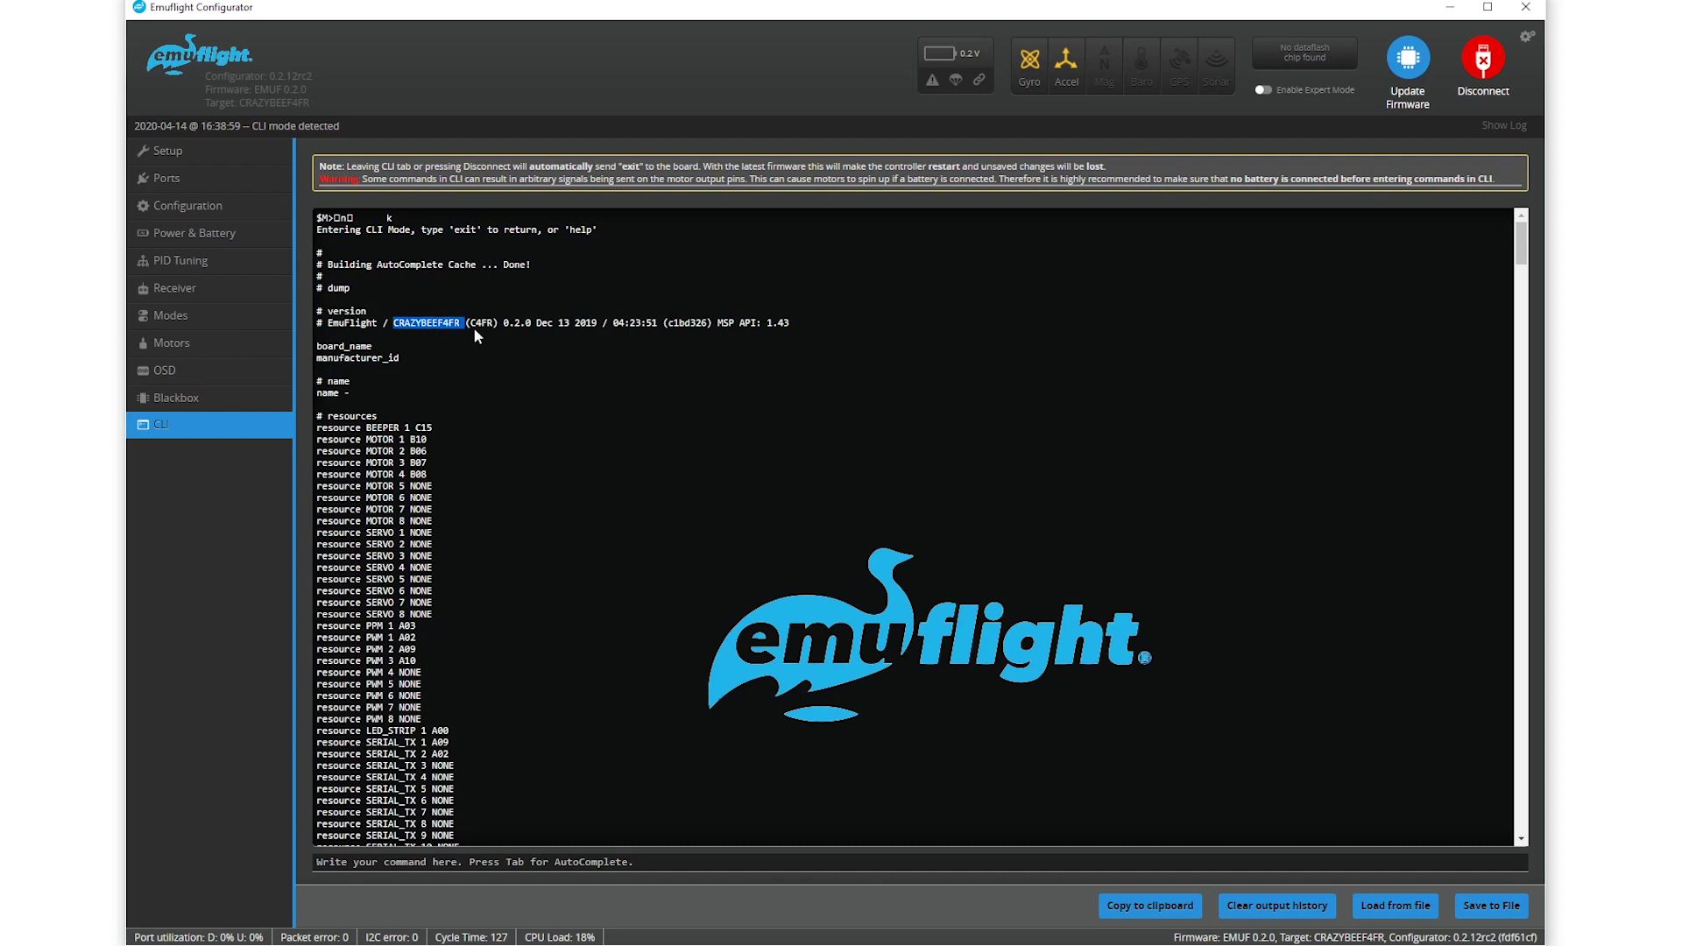
{"action": "triple_click", "coordinate": [415, 323]}
{"action": "left_click", "coordinate": [426, 322]}
{"action": "scroll", "coordinate": [517, 437], "scroll_direction": "down", "scroll_amount": 20}
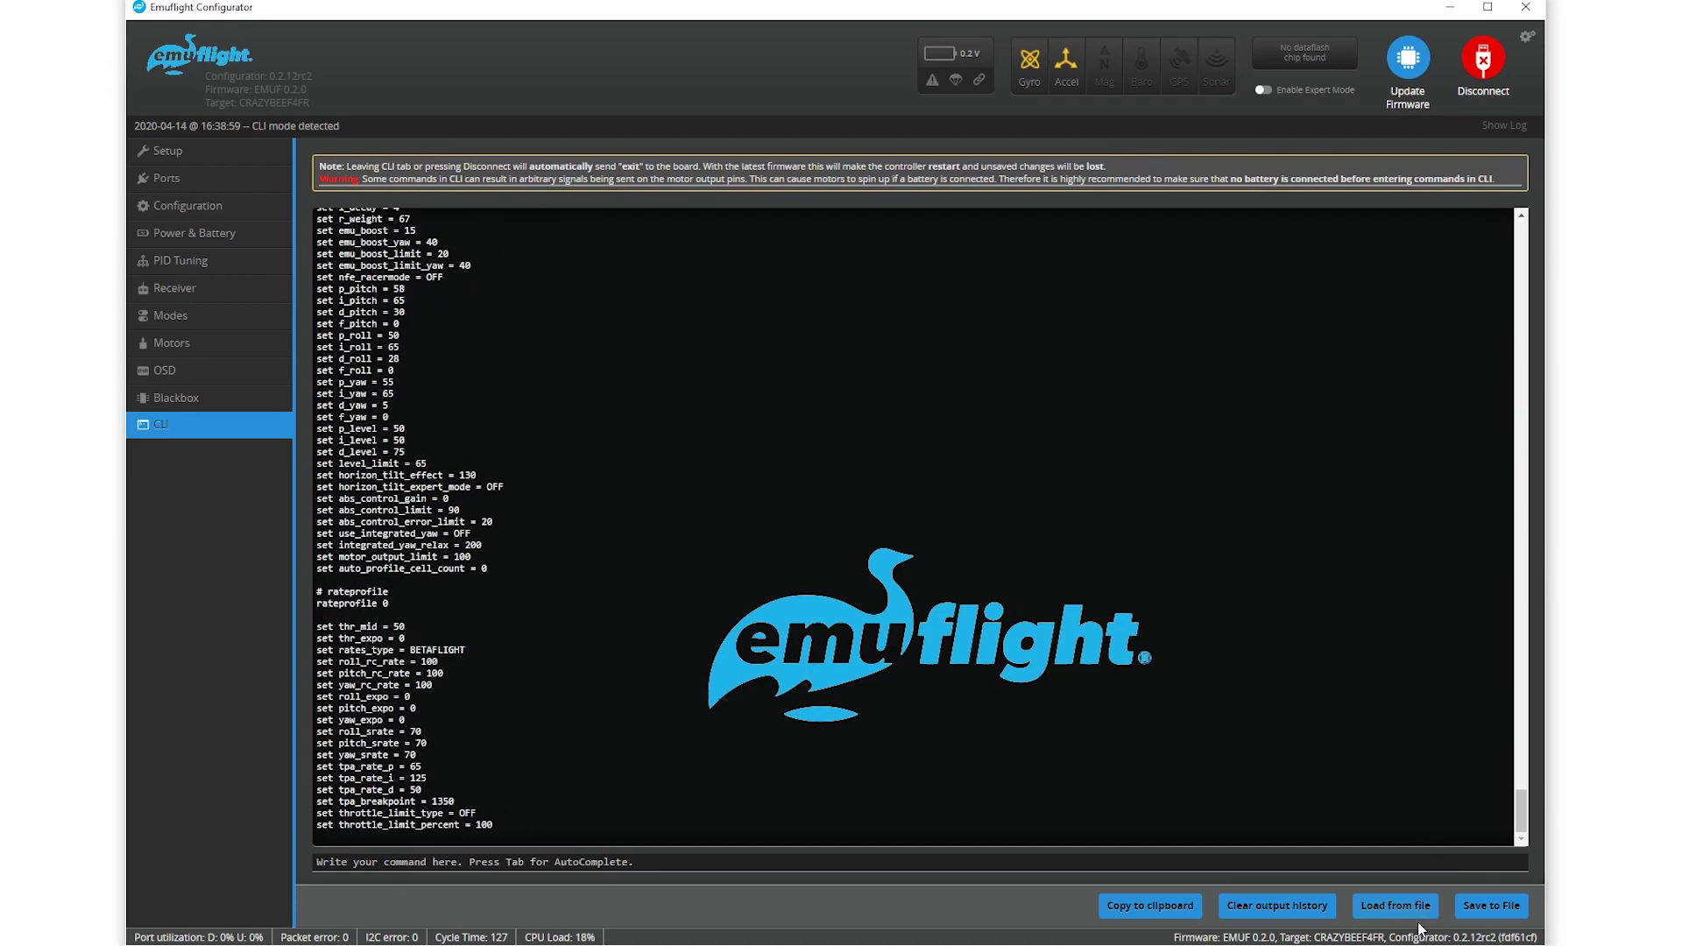
Save the CLI output as backup.txt in Downloads, overwriting the old file.
{"action": "left_click", "coordinate": [1492, 905]}
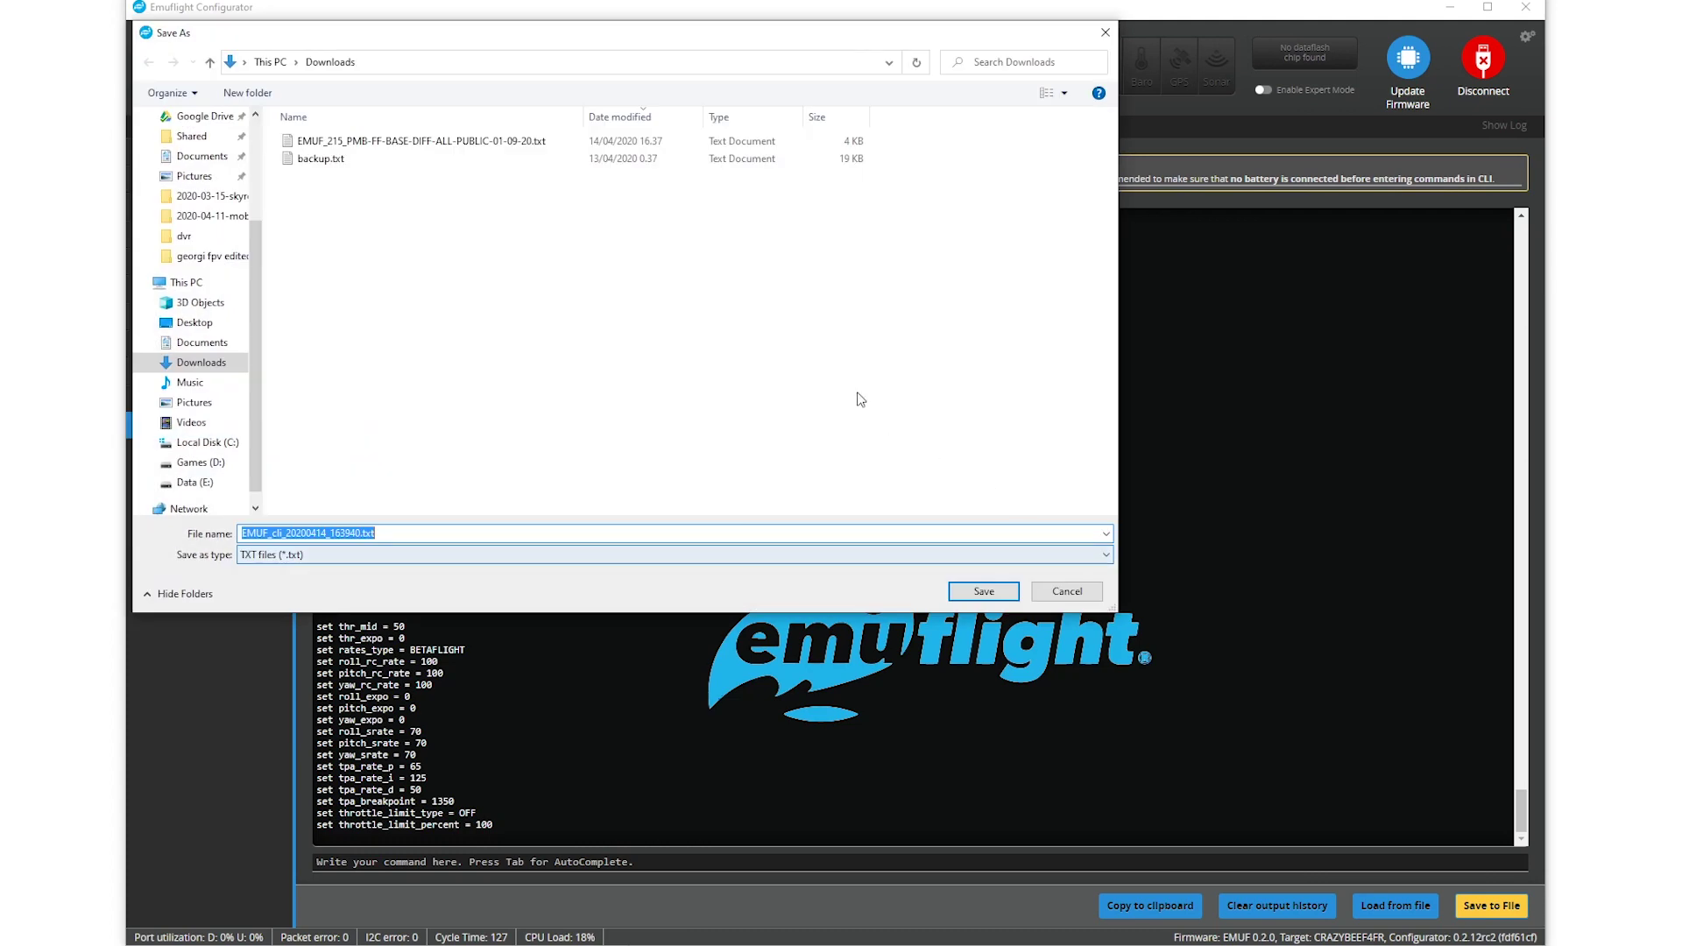
{"action": "left_click", "coordinate": [342, 162]}
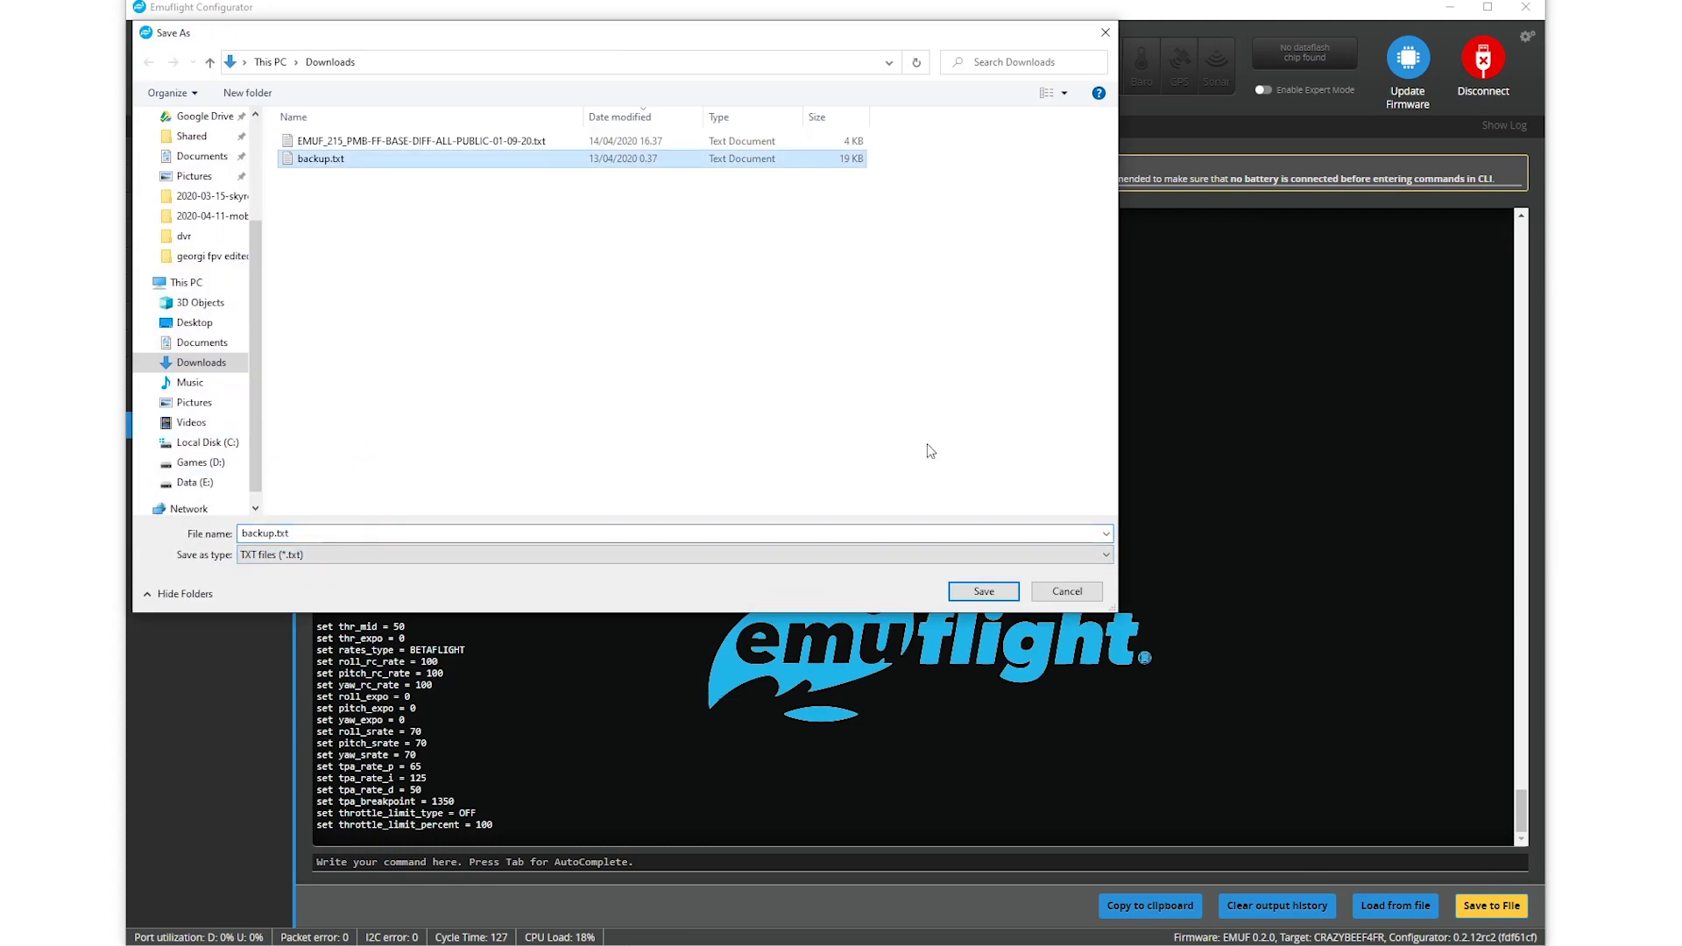
{"action": "left_click", "coordinate": [984, 591]}
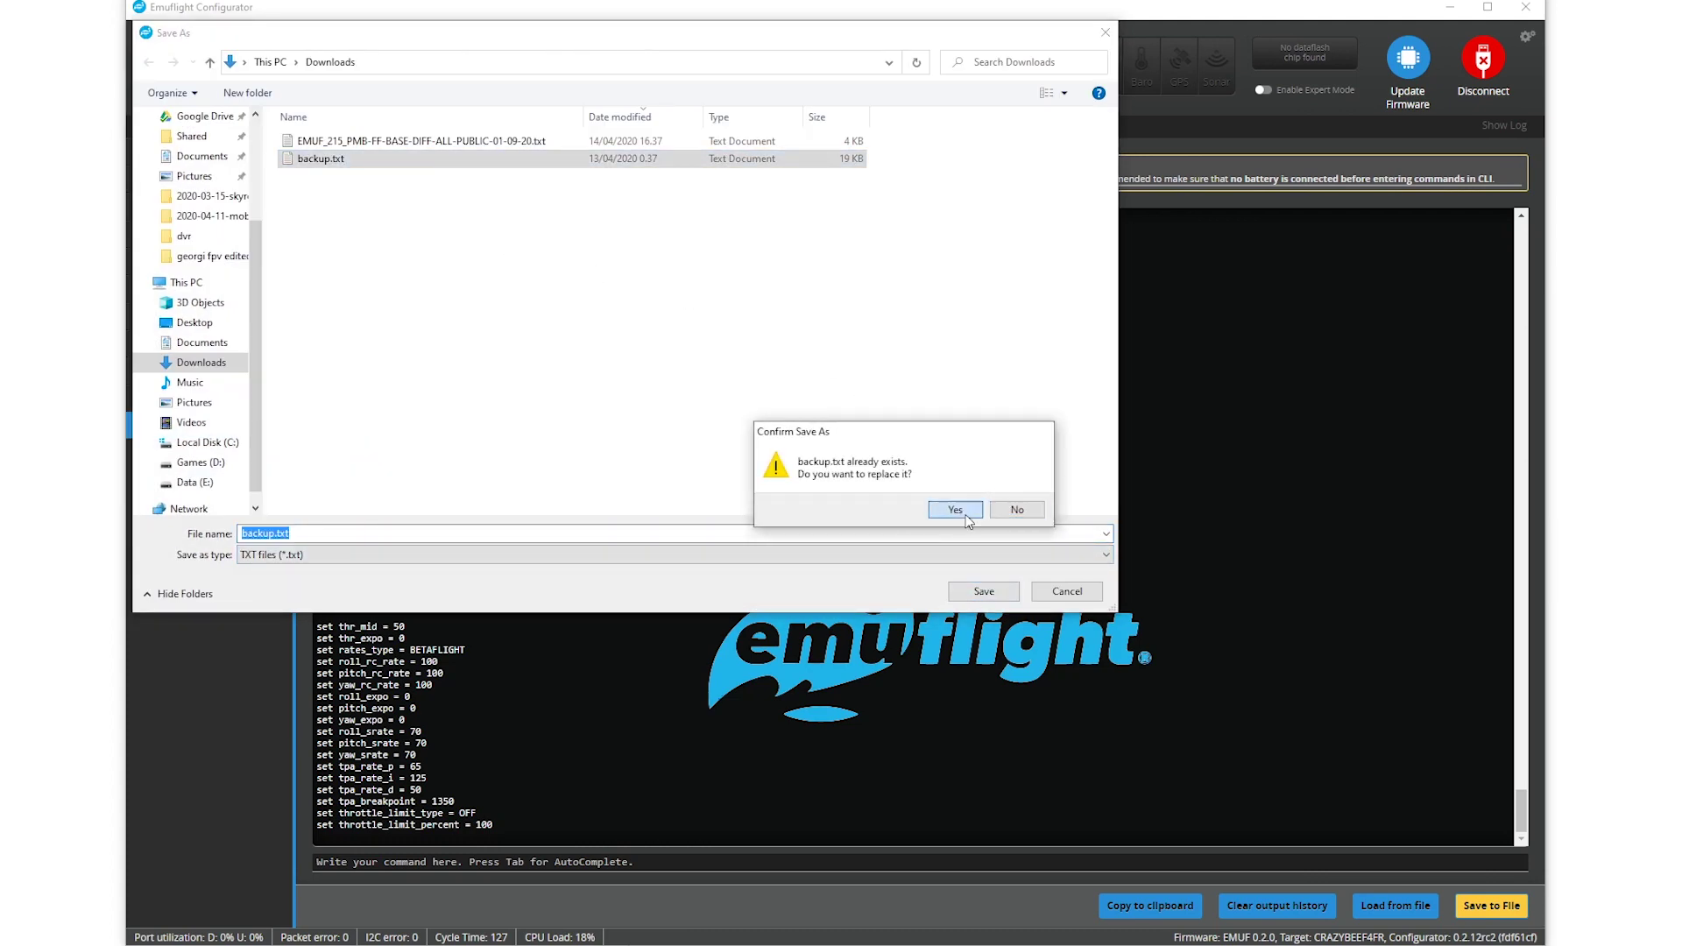
{"action": "left_click", "coordinate": [955, 509]}
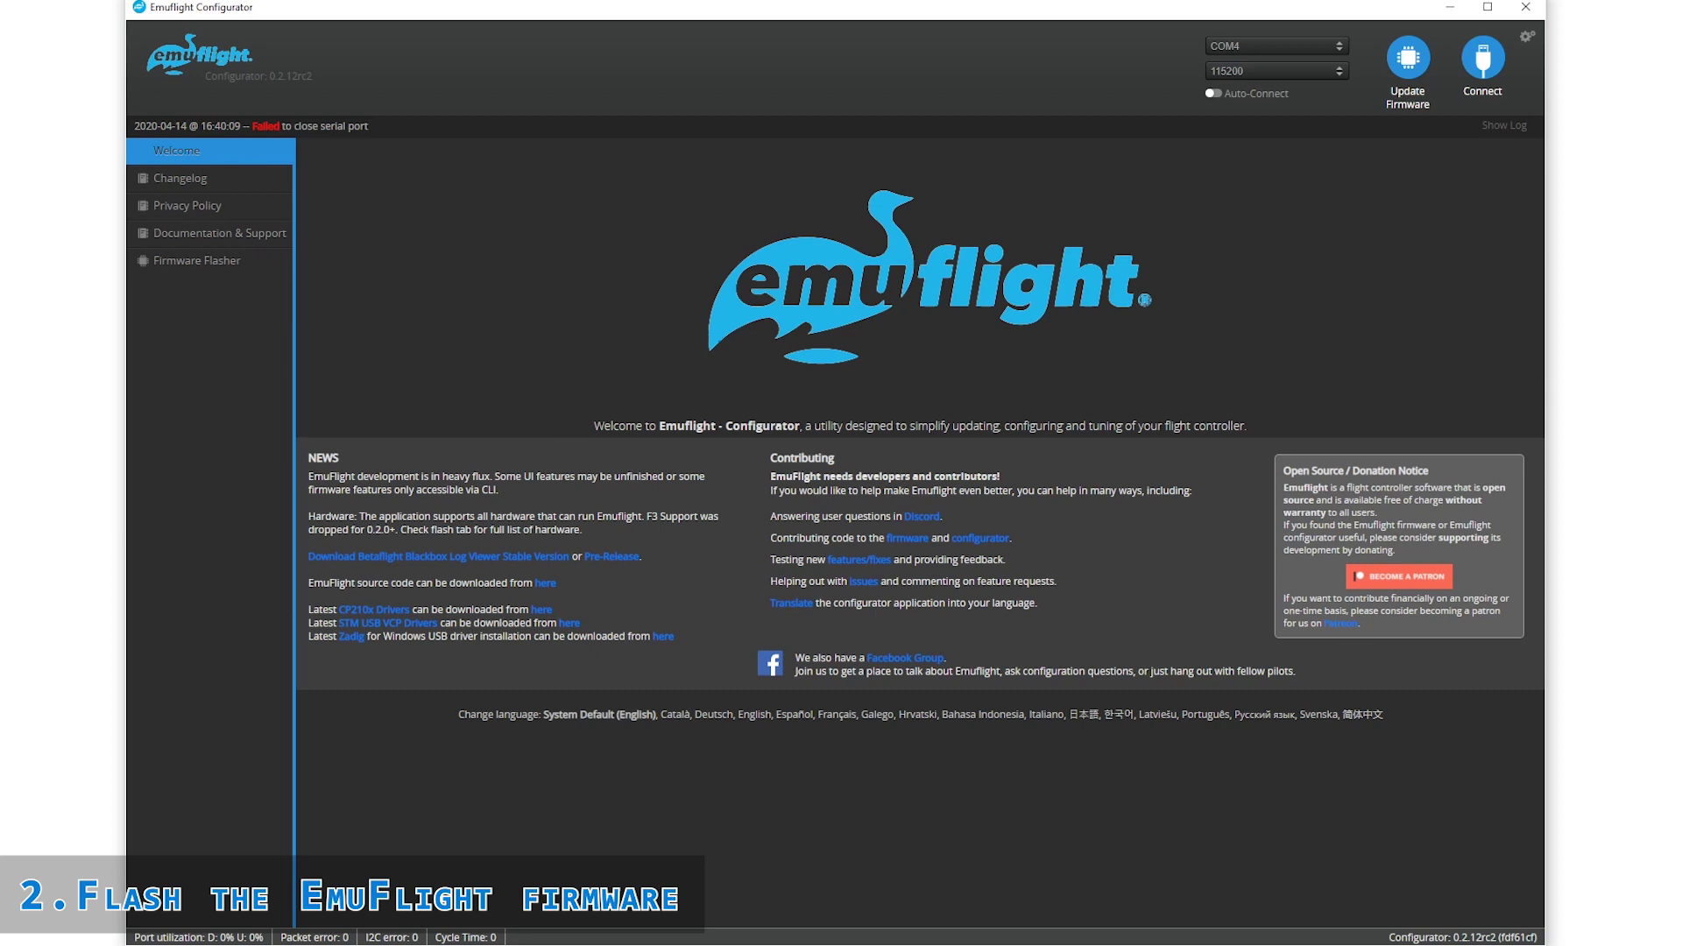
Open the firmware flasher and select the CRAZYBEEF4FR target with firmware version 0.1.0.
{"action": "left_click", "coordinate": [1408, 61]}
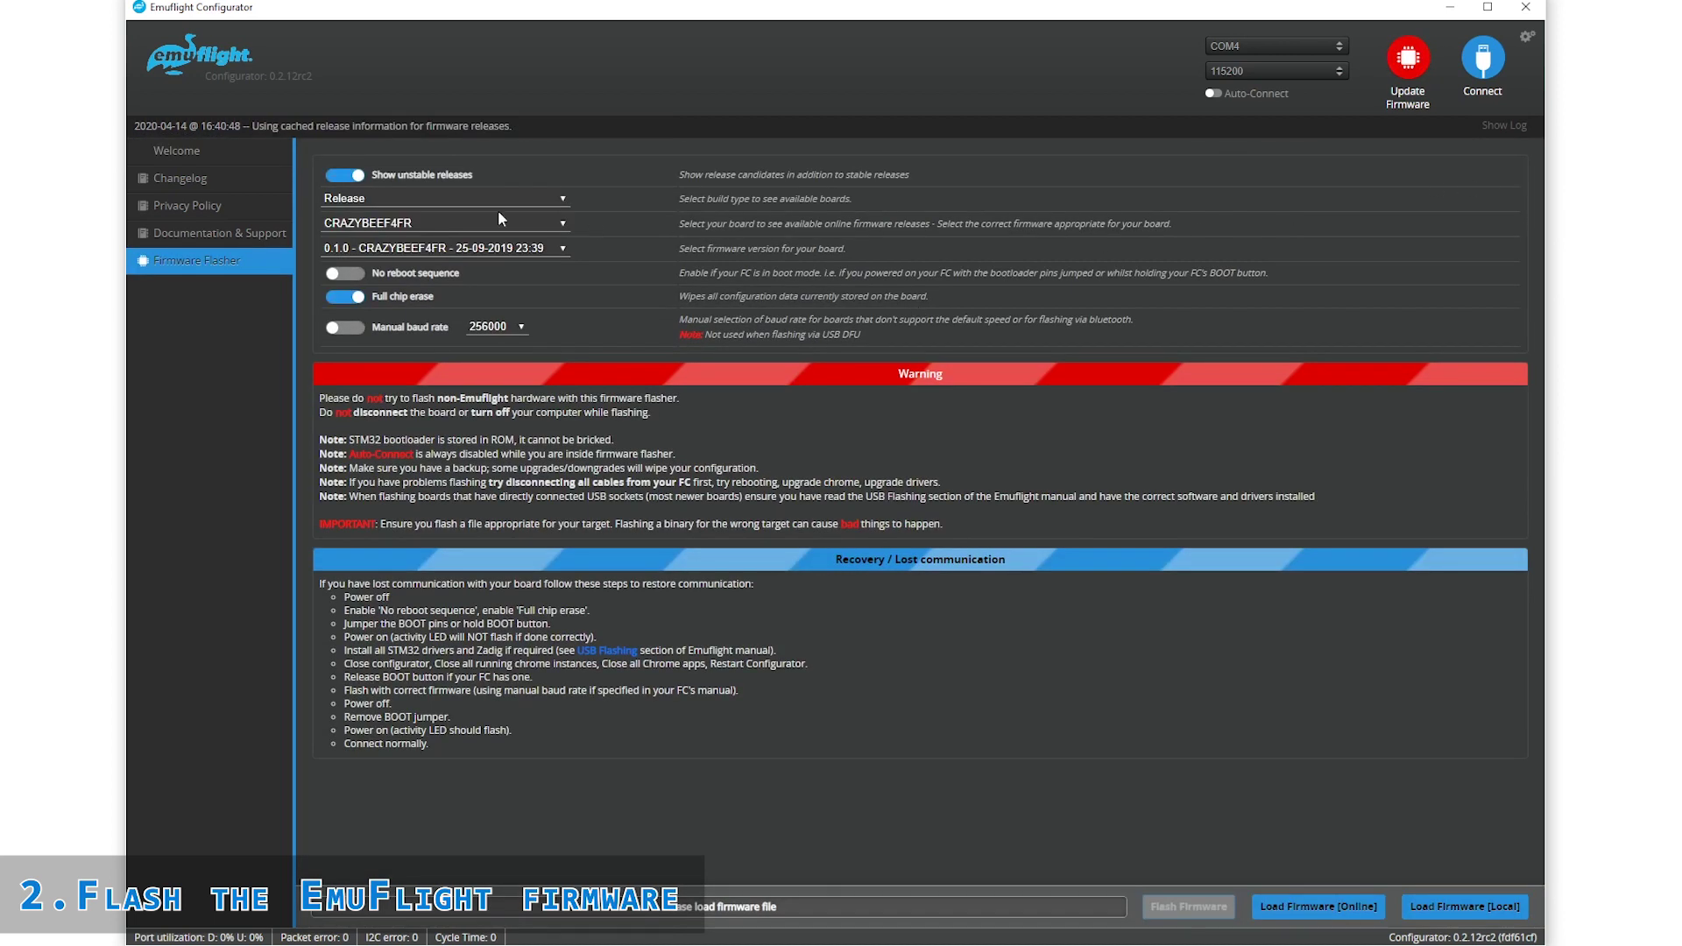
{"action": "left_click", "coordinate": [417, 223]}
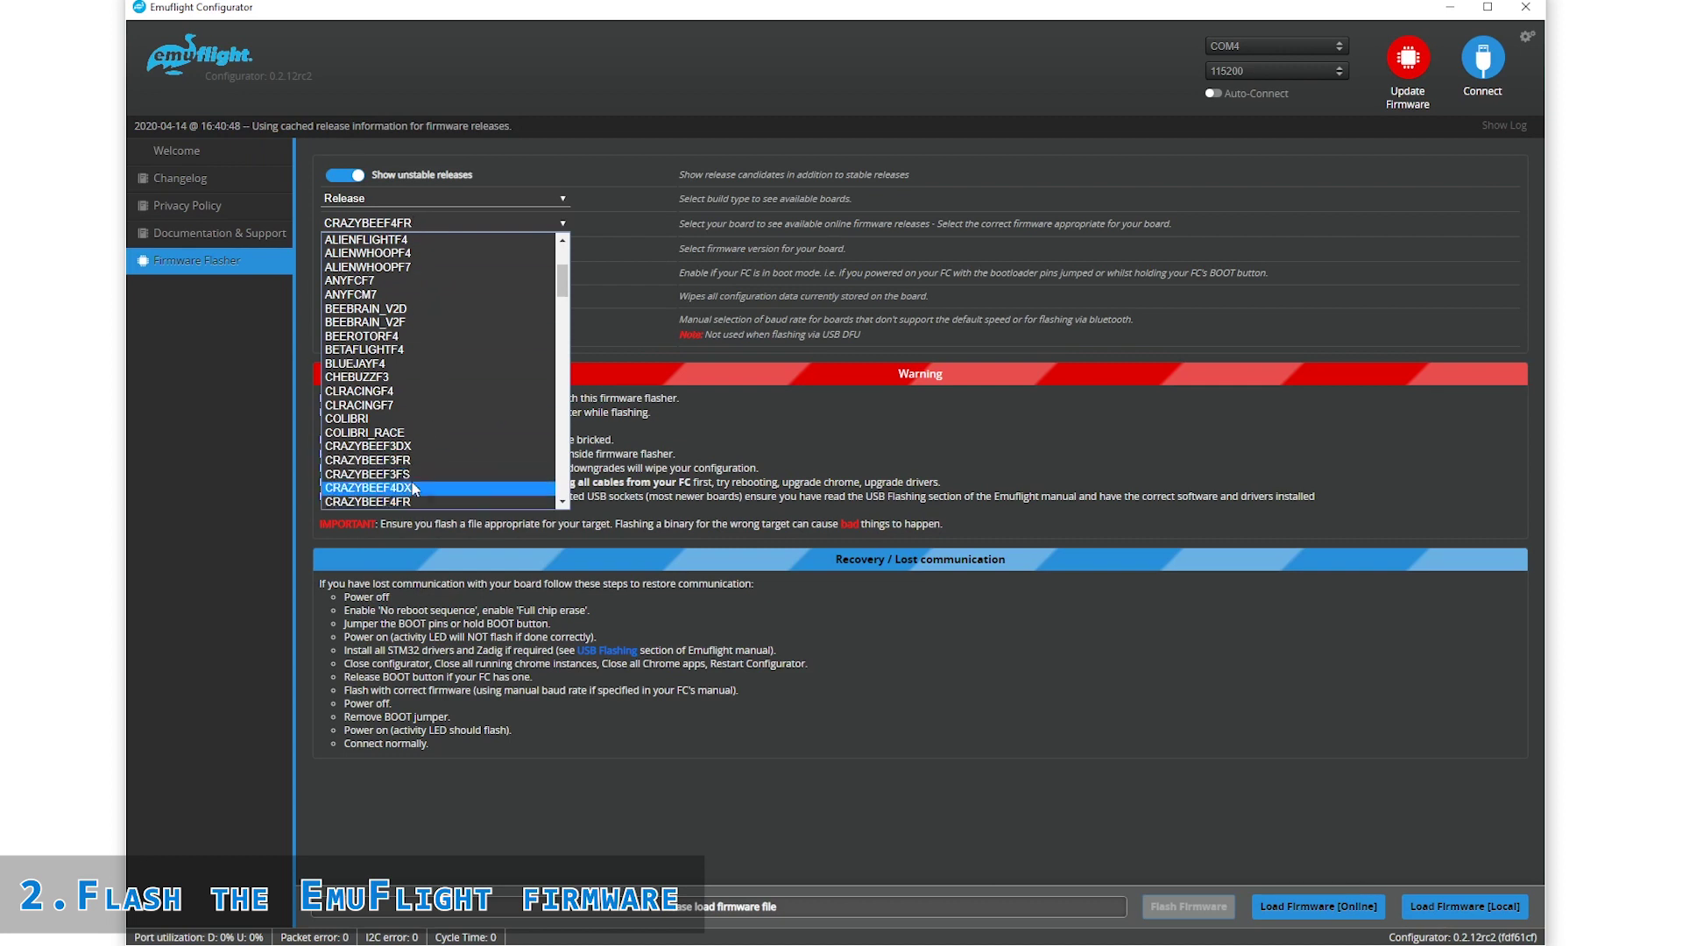
{"action": "scroll", "coordinate": [360, 256], "scroll_direction": "up", "scroll_amount": 1}
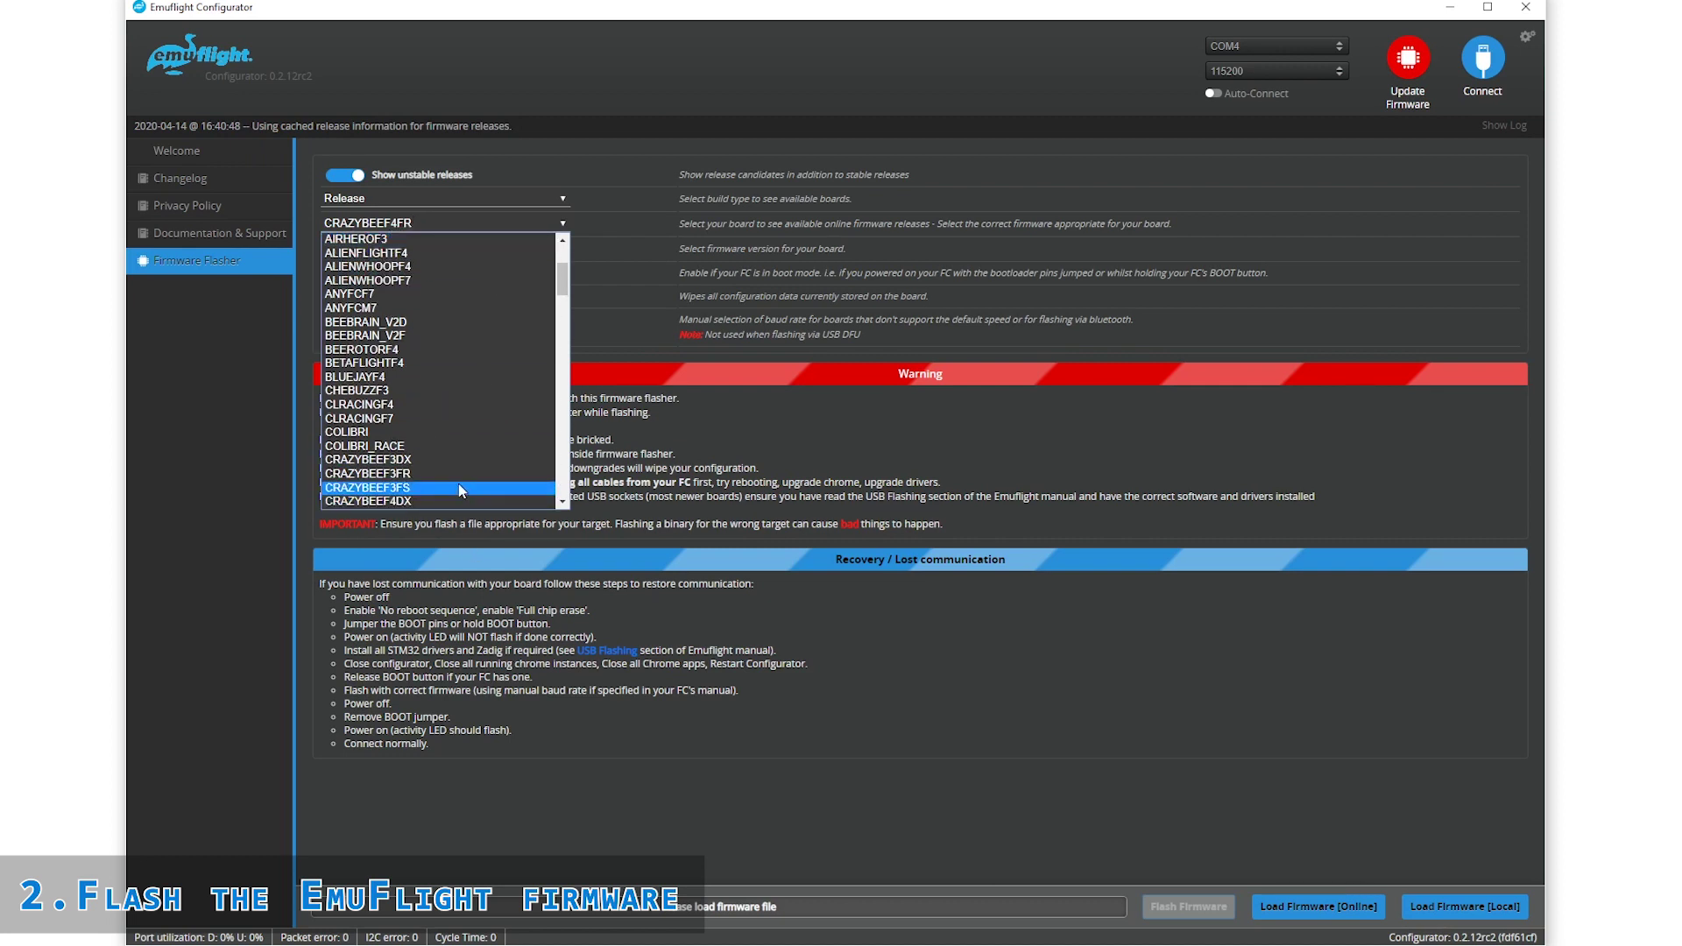
{"action": "scroll", "coordinate": [459, 489], "scroll_direction": "down", "scroll_amount": 4}
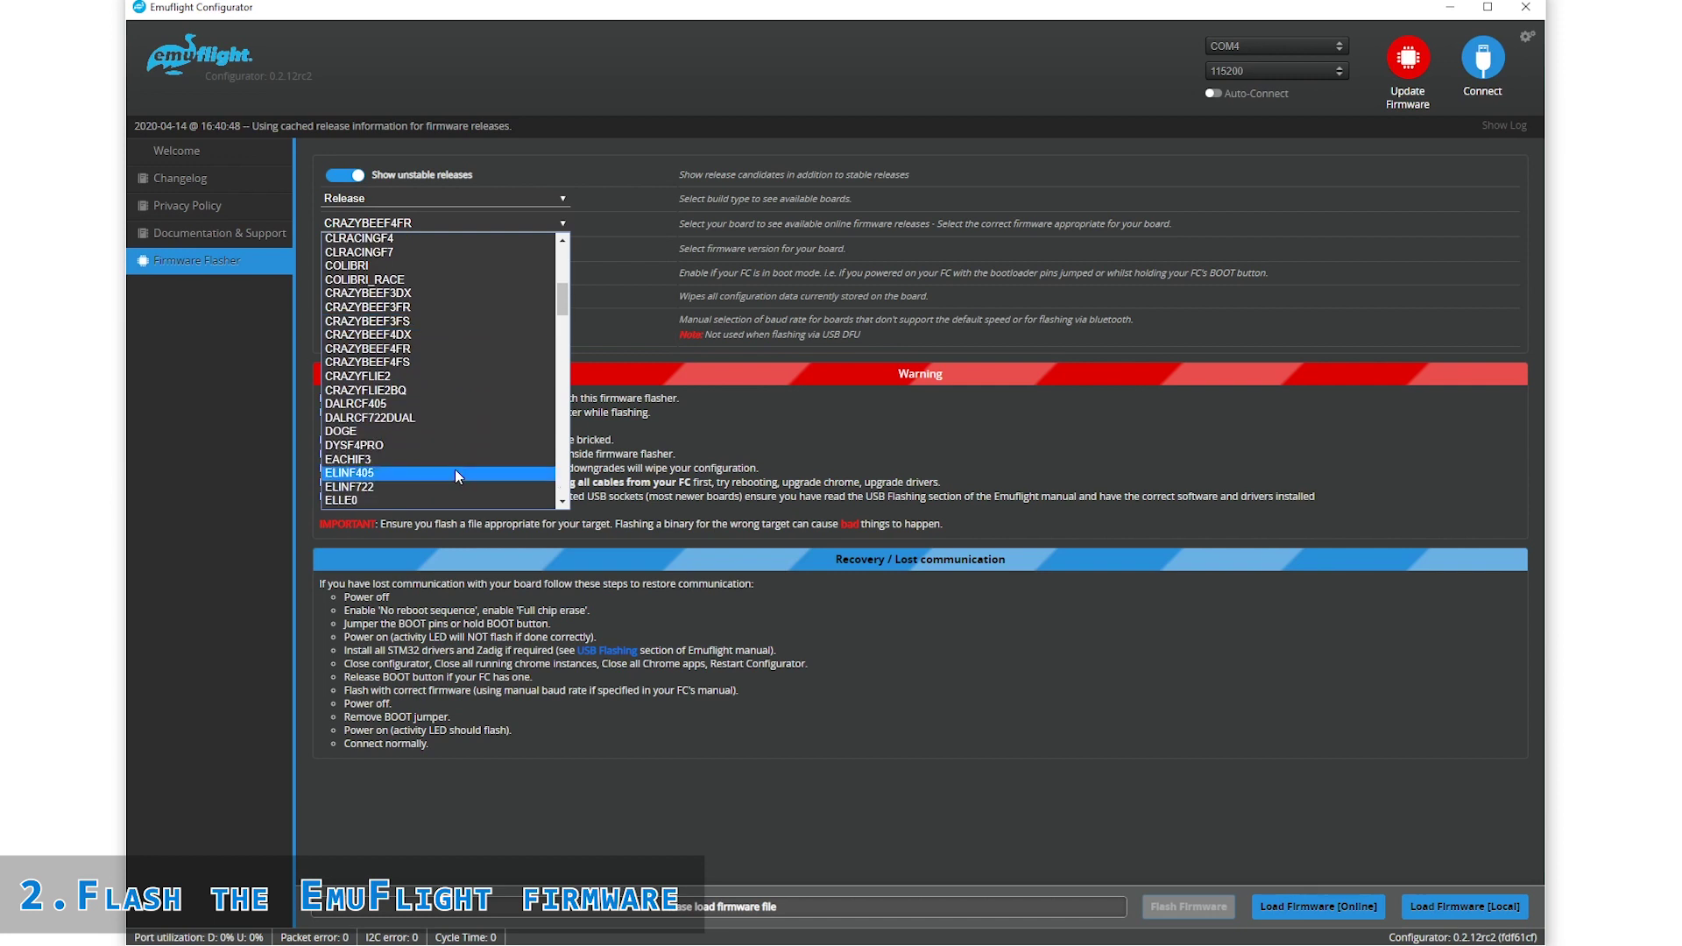
{"action": "left_click", "coordinate": [429, 354]}
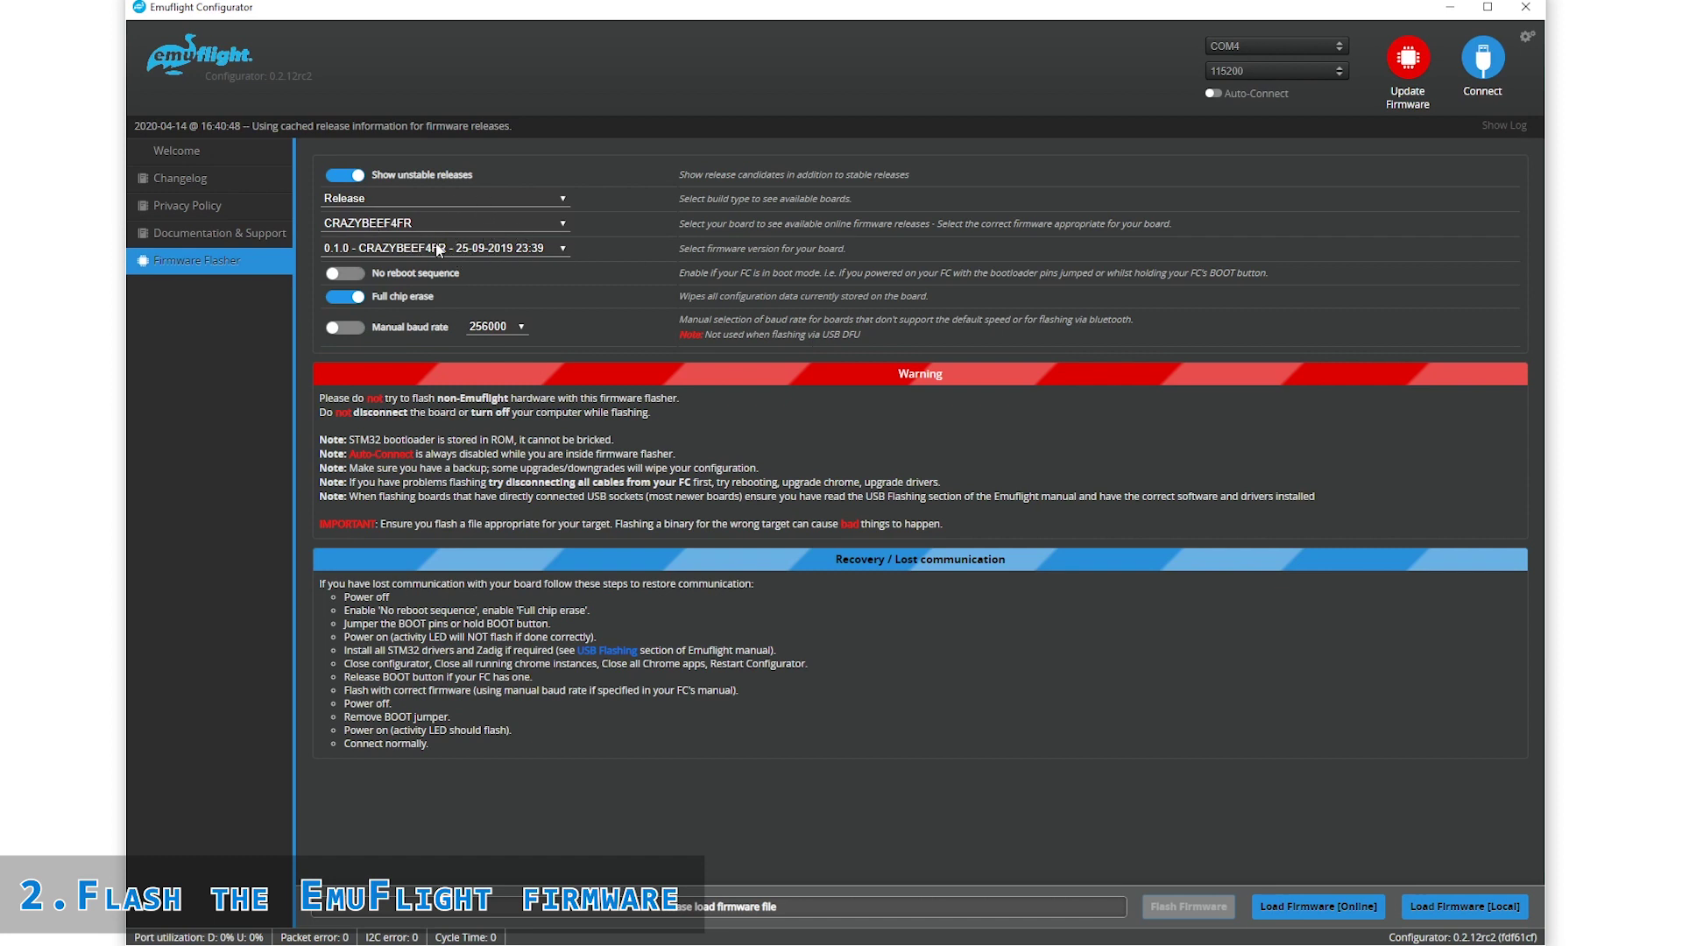
{"action": "left_click", "coordinate": [406, 250]}
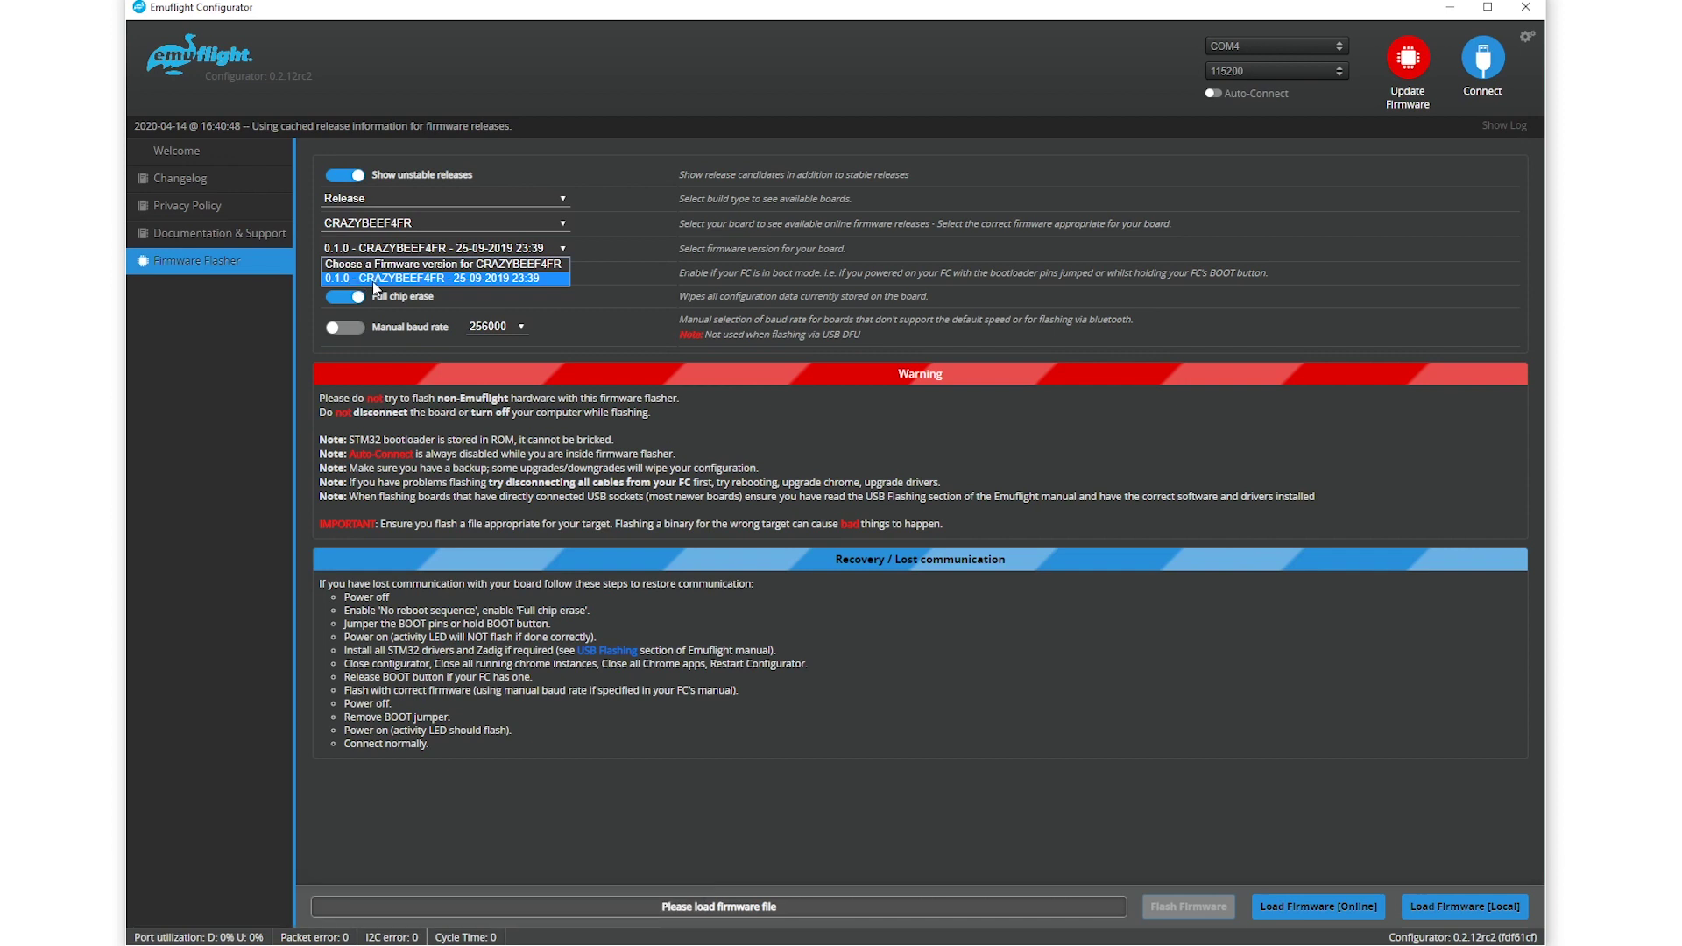
{"action": "left_click", "coordinate": [394, 254]}
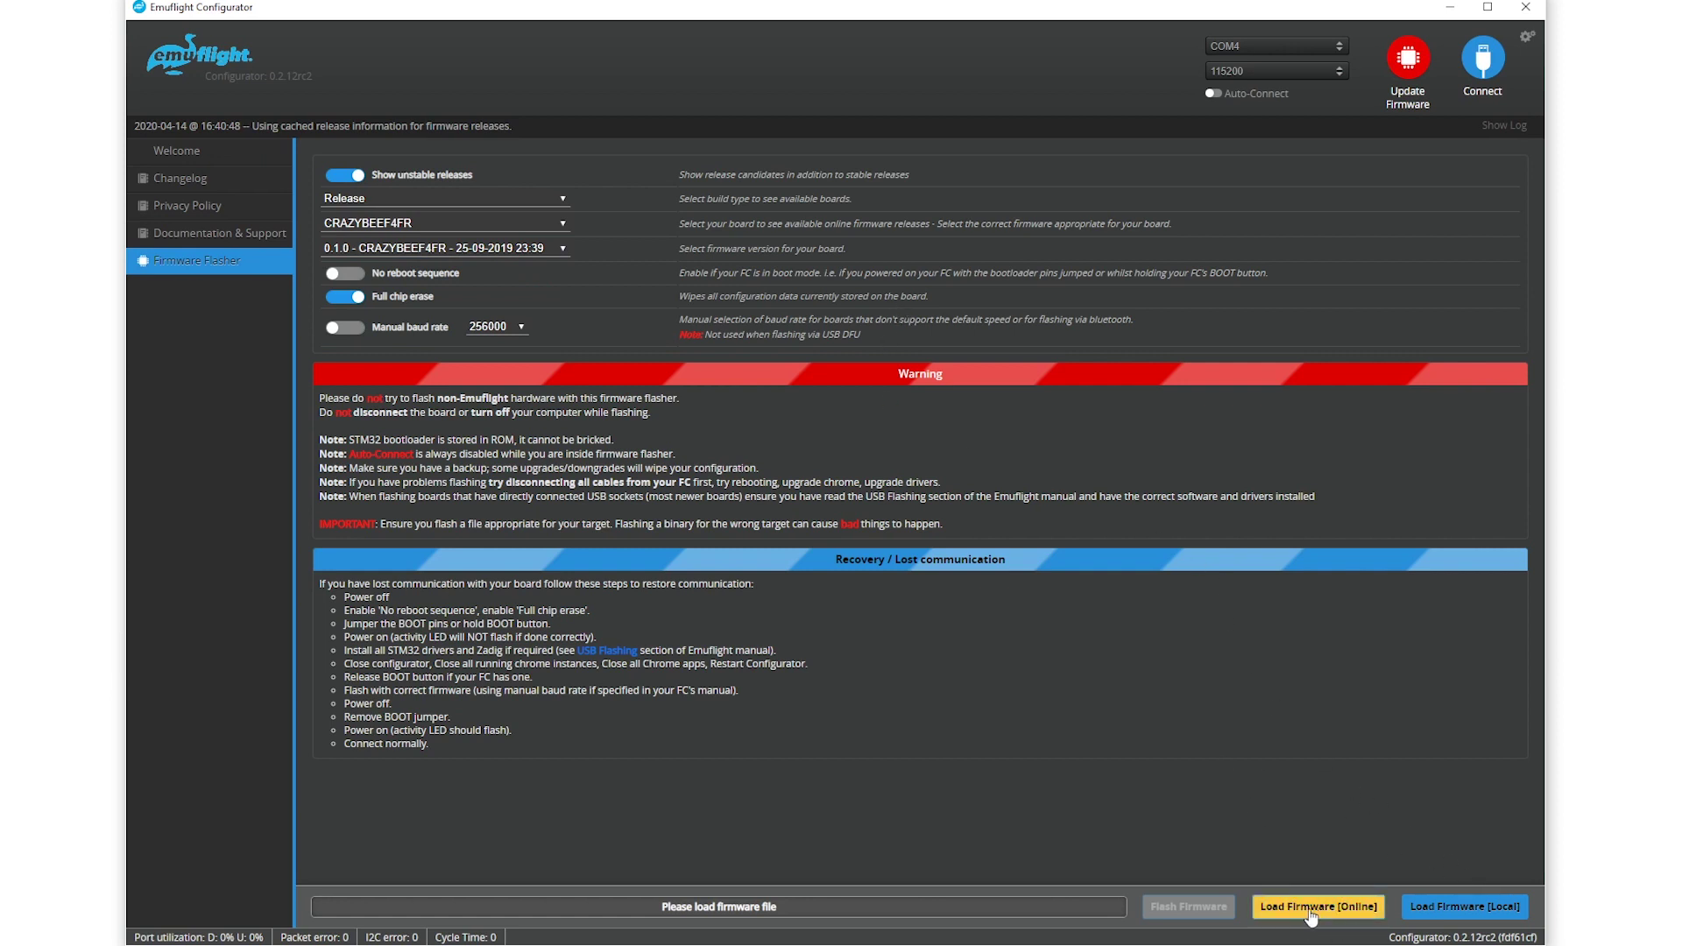
Load the local EmuFlight_0.2.0_CRAZYBEEF4FR.hex from Downloads into the flasher.
{"action": "left_click", "coordinate": [1463, 912]}
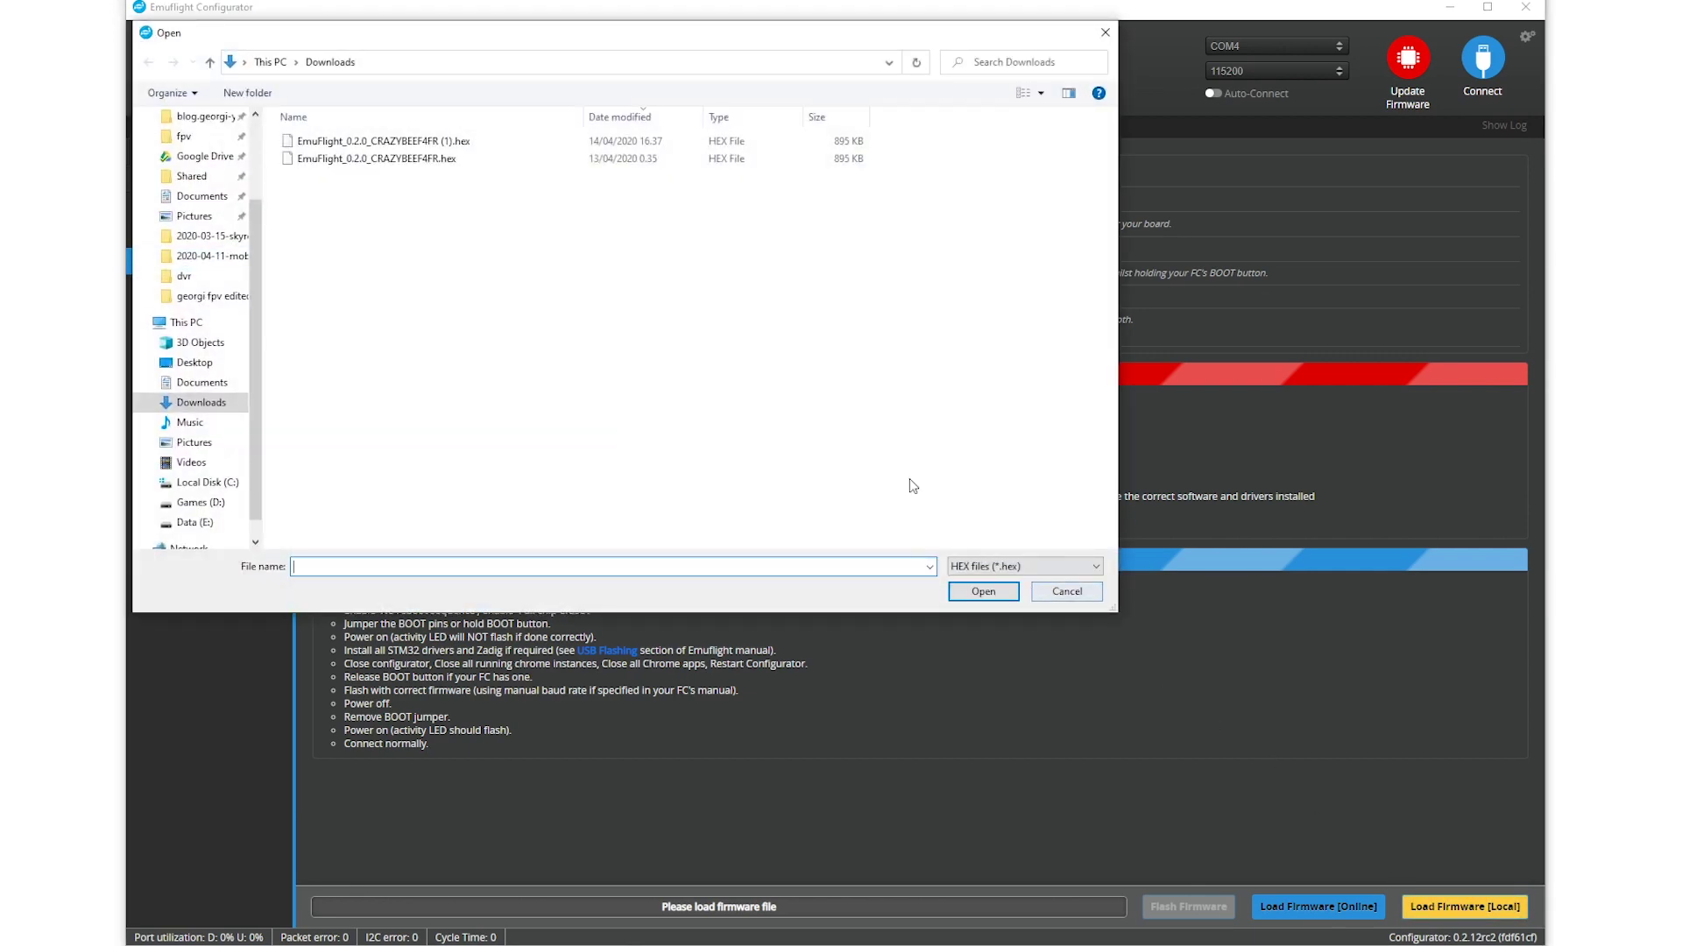
{"action": "left_click", "coordinate": [396, 163]}
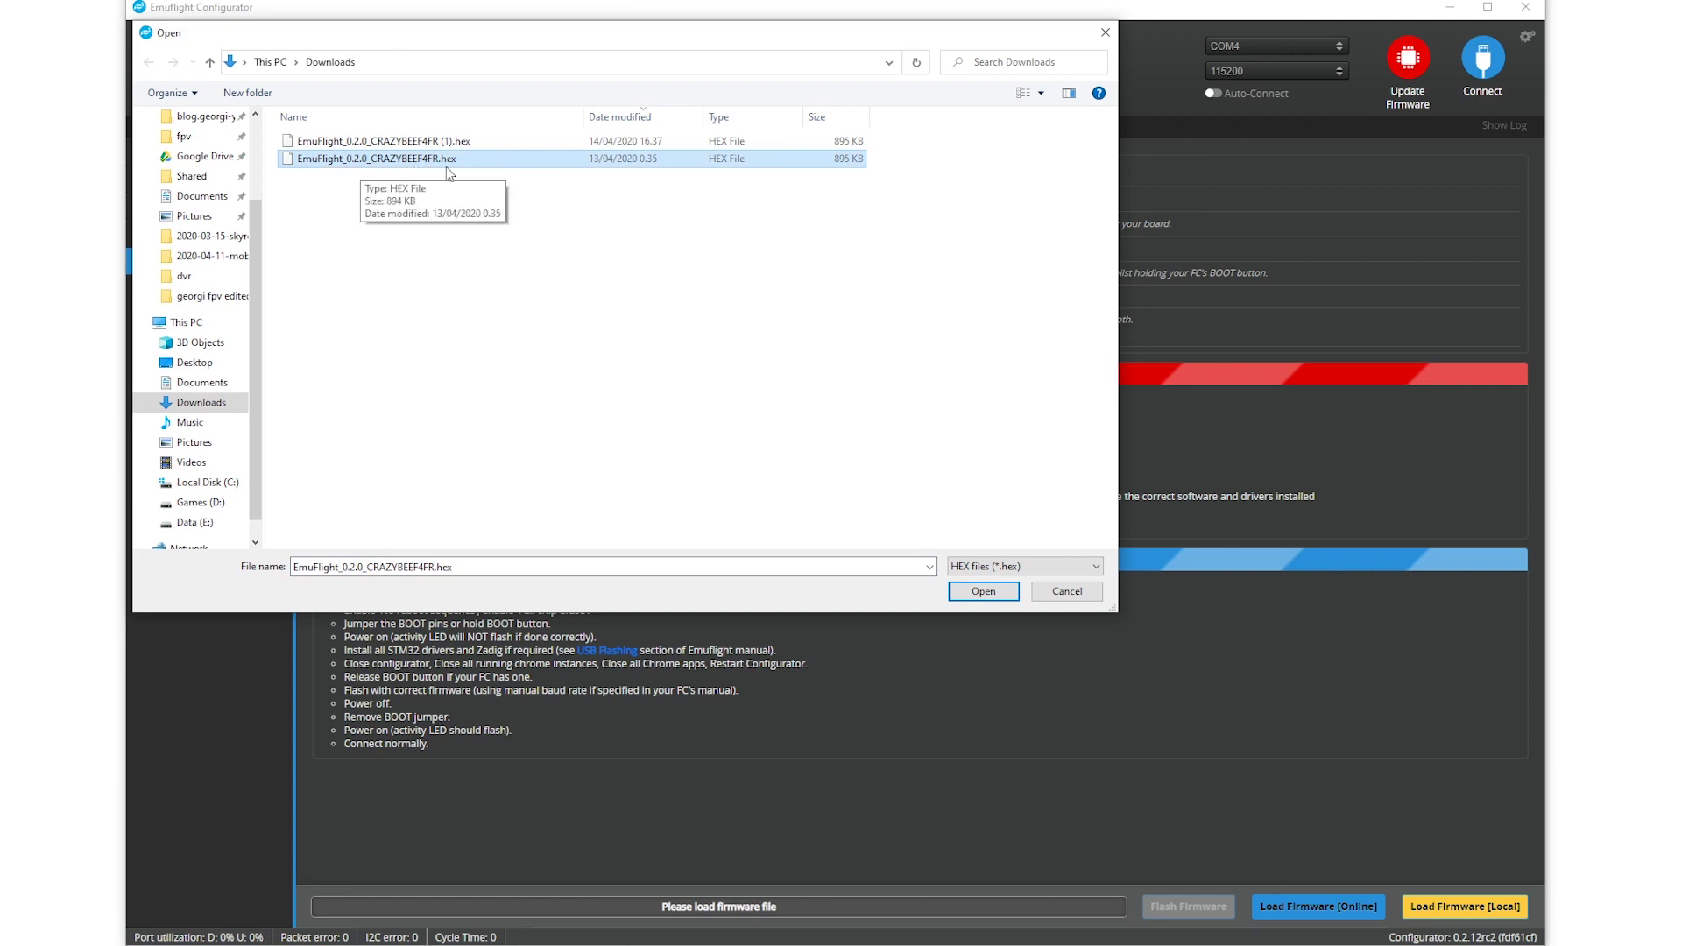
{"action": "left_click", "coordinate": [980, 593]}
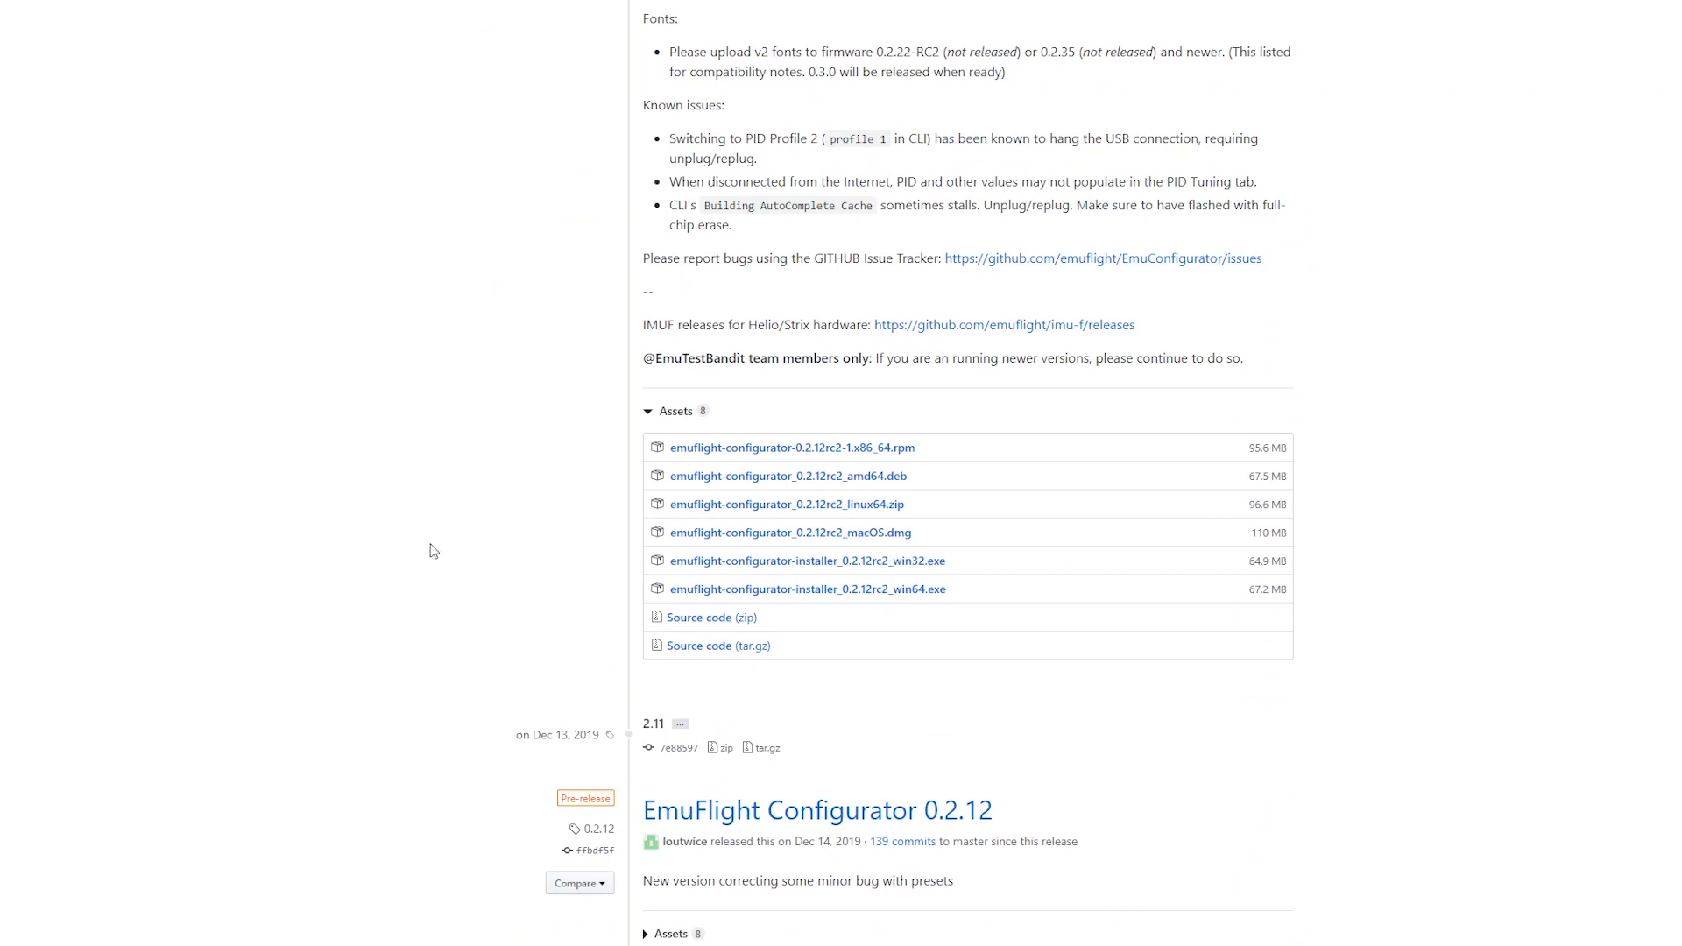
Go to the EmuFlight releases and expand Release Candidate 1's .hex assets to find the CRAZYBEEF4FR file.
{"action": "scroll", "coordinate": [451, 535], "scroll_direction": "up", "scroll_amount": 4}
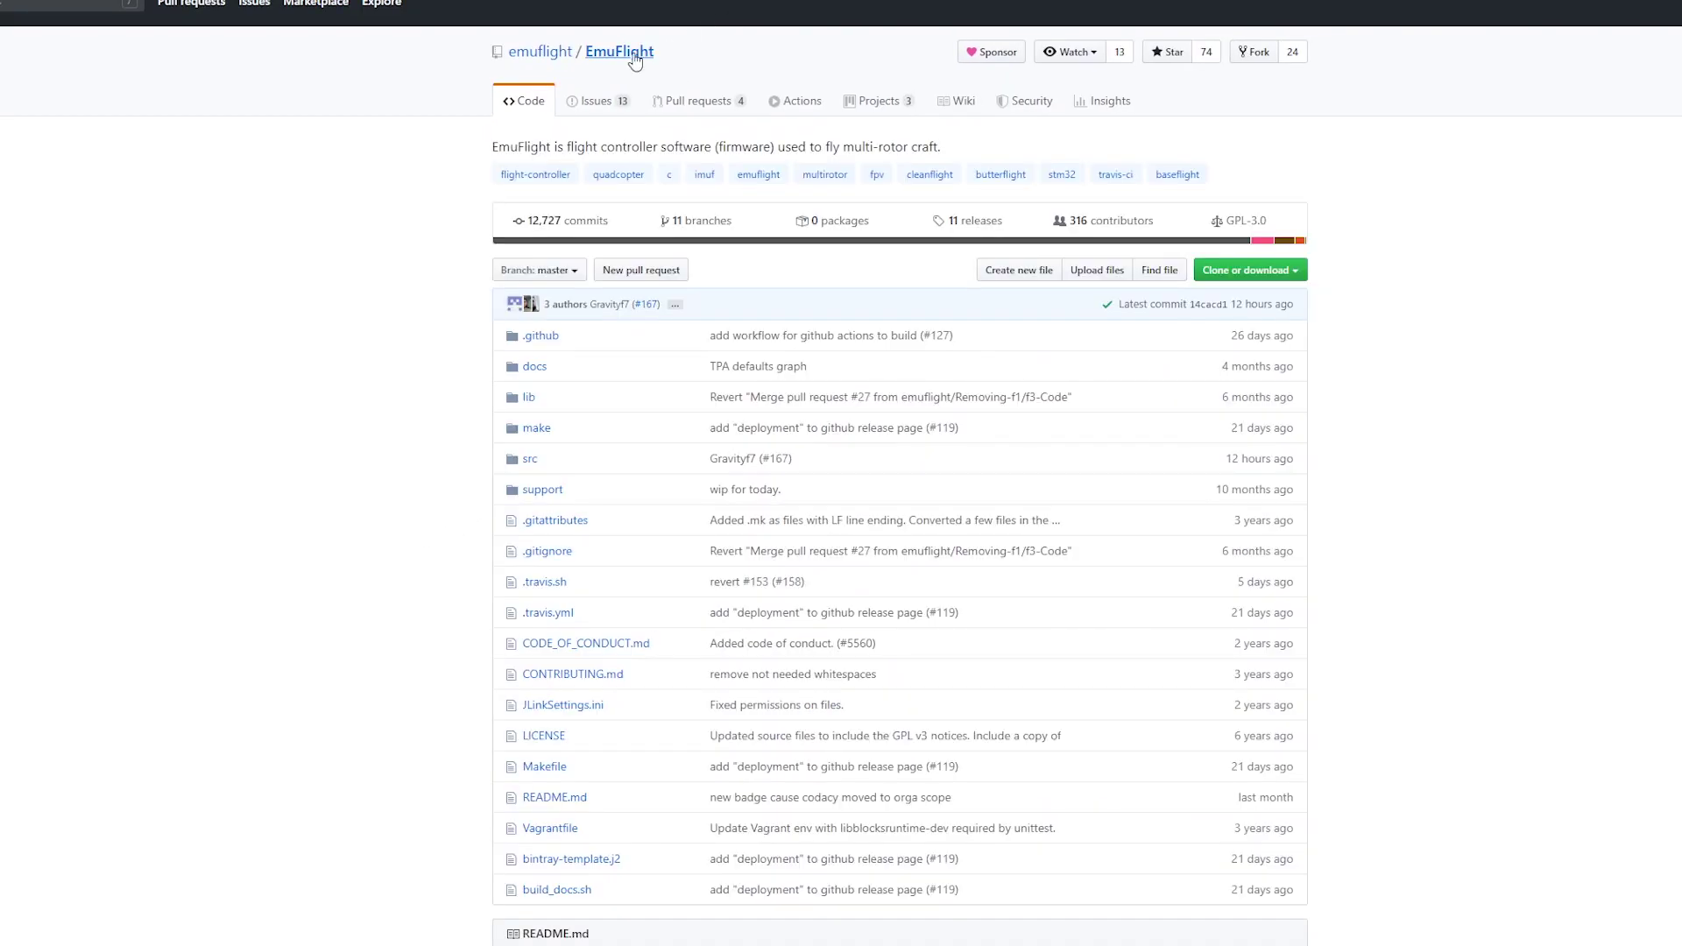
{"action": "left_click", "coordinate": [981, 222]}
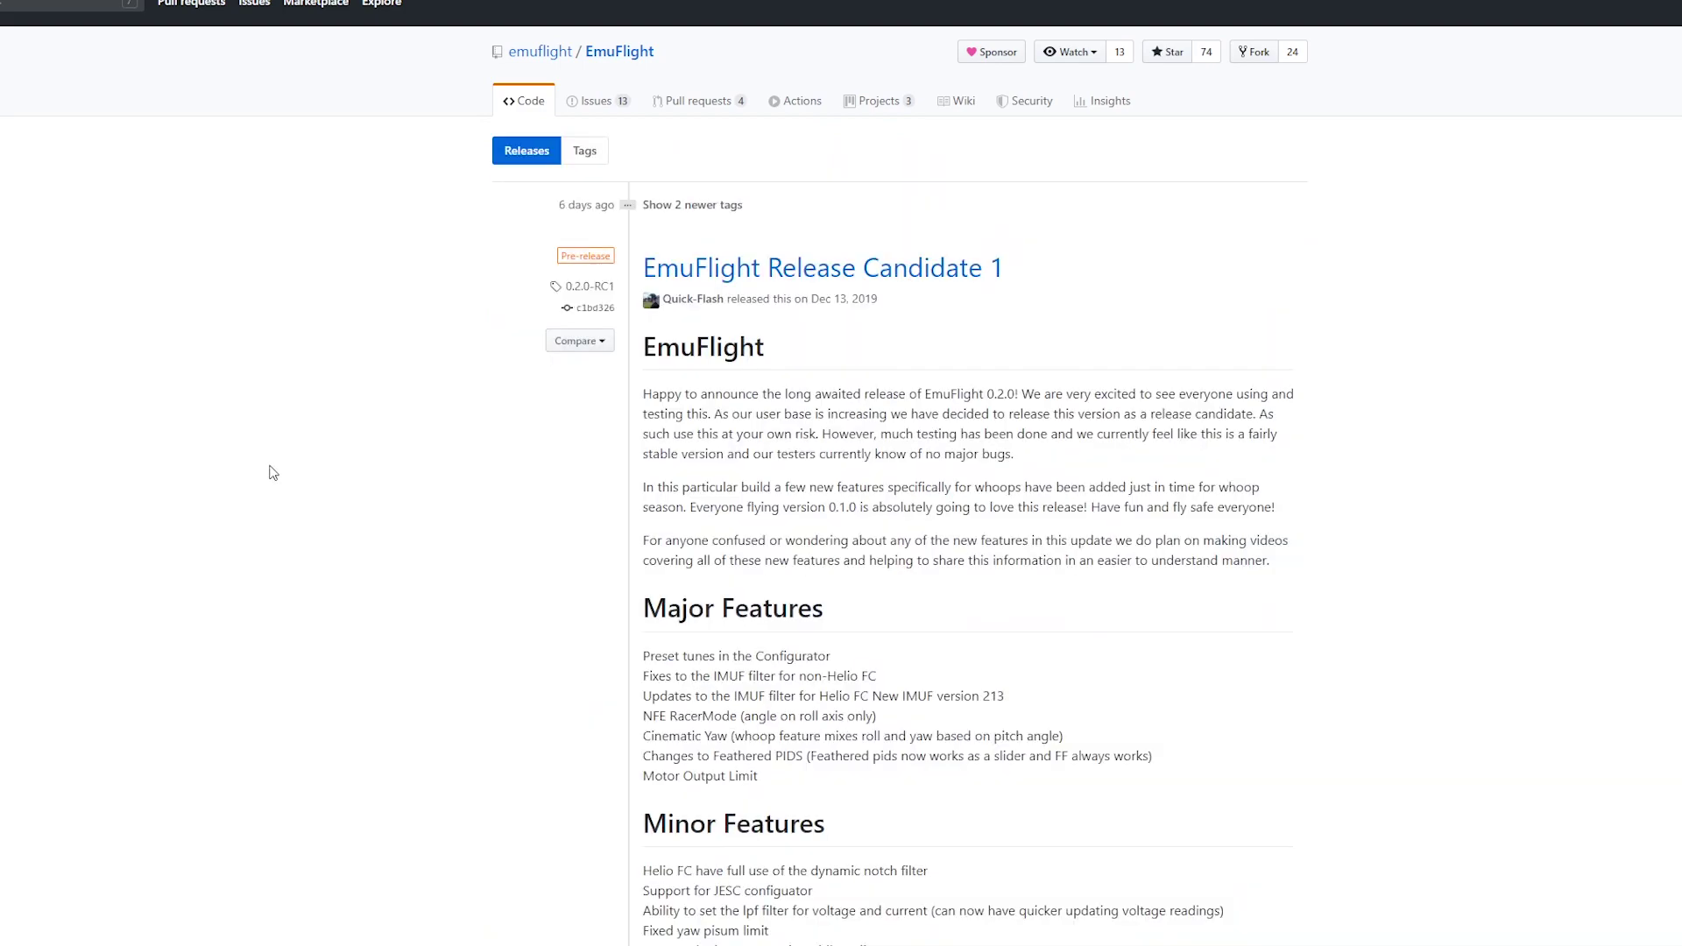
{"action": "scroll", "coordinate": [835, 412], "scroll_direction": "down", "scroll_amount": 12}
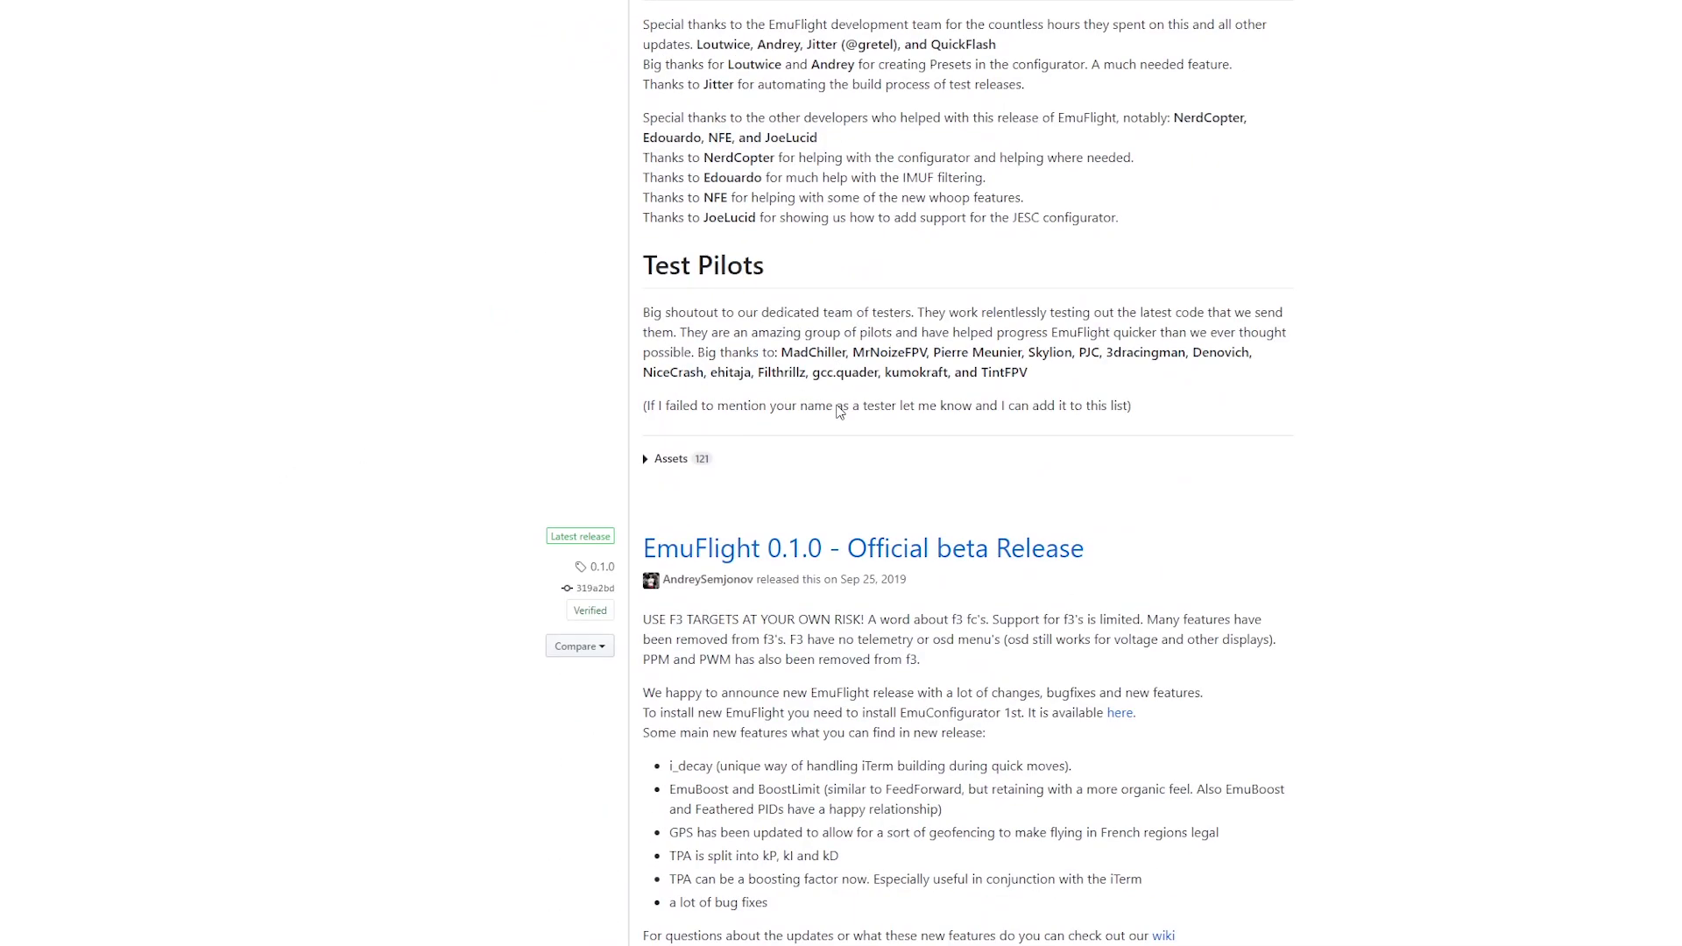
{"action": "left_click", "coordinate": [686, 467]}
{"action": "scroll", "coordinate": [1217, 281], "scroll_direction": "down", "scroll_amount": 8}
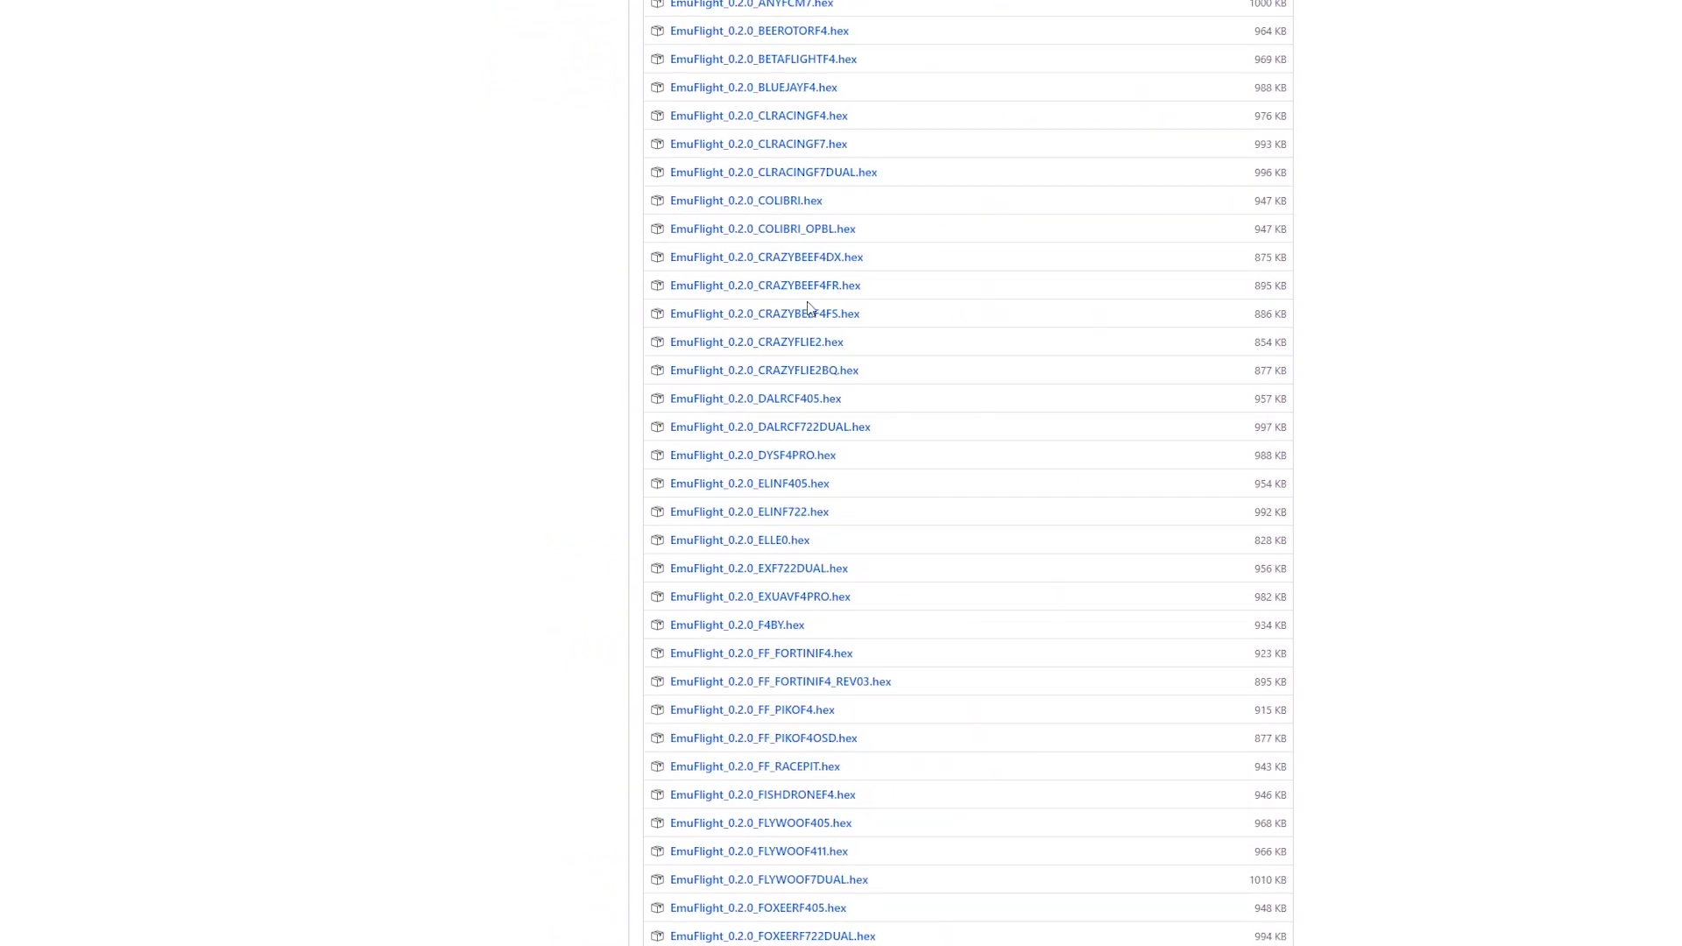
{"action": "scroll", "coordinate": [826, 248], "scroll_direction": "down", "scroll_amount": 5}
{"action": "scroll", "coordinate": [909, 549], "scroll_direction": "up", "scroll_amount": 5}
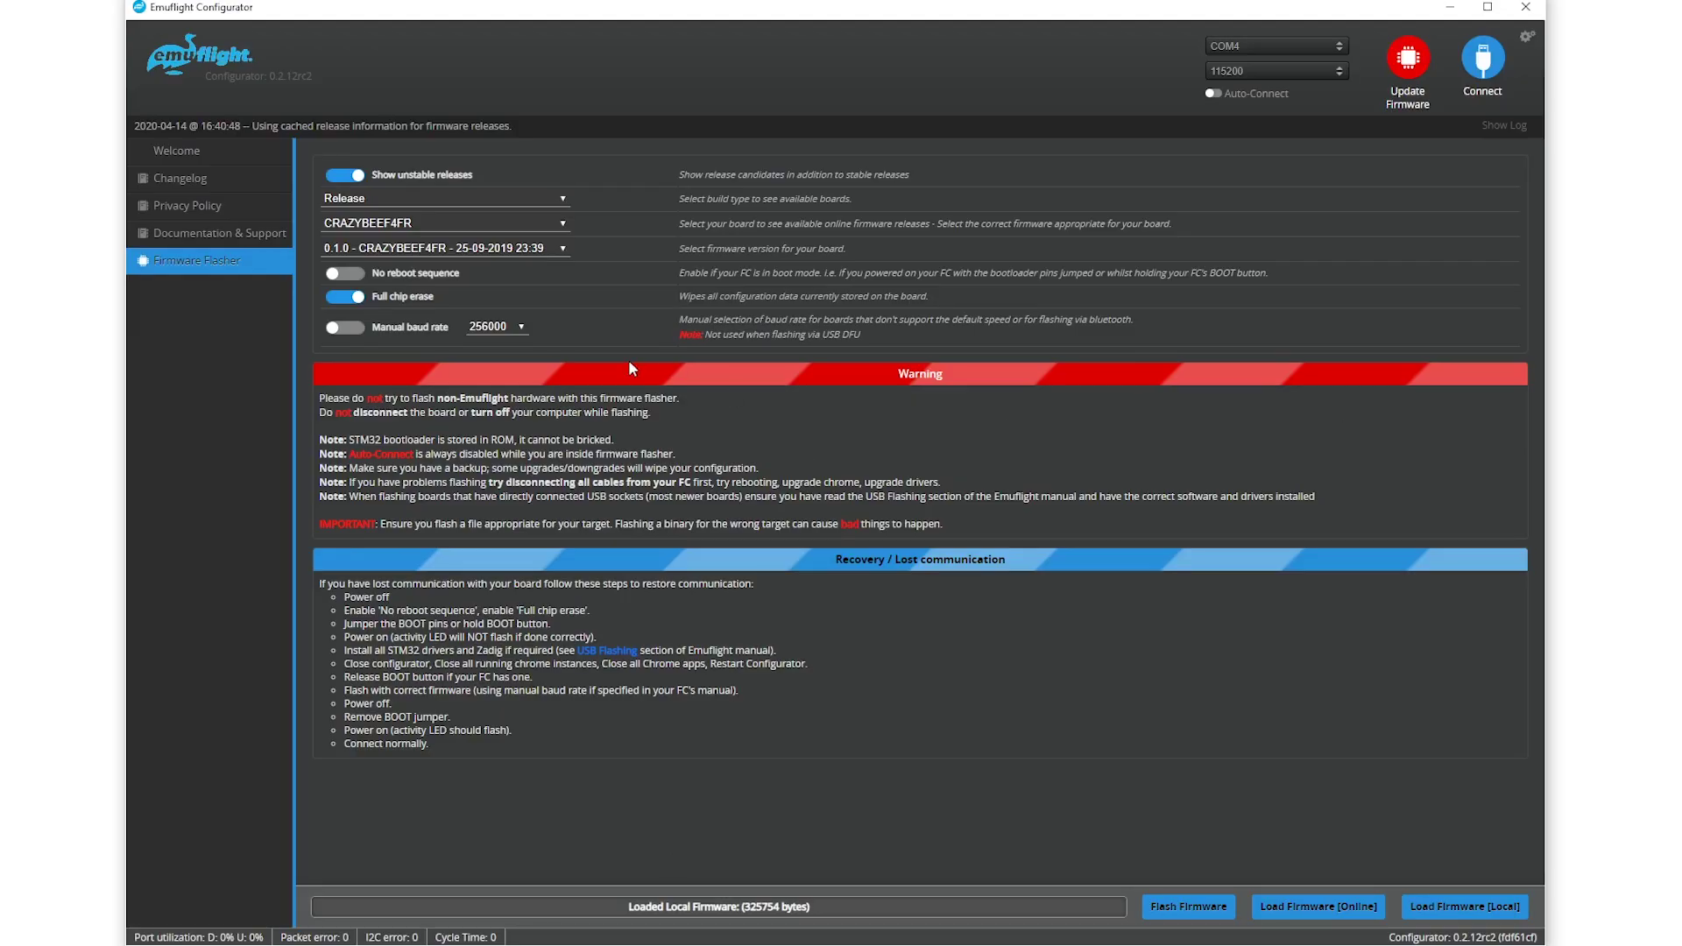
Flash the loaded EmuFlight 0.2.0 firmware to the board until it reports Programming: SUCCESSFUL.
{"action": "left_click_drag", "start_coordinate": [646, 907], "coordinate": [824, 913]}
{"action": "left_click", "coordinate": [823, 913]}
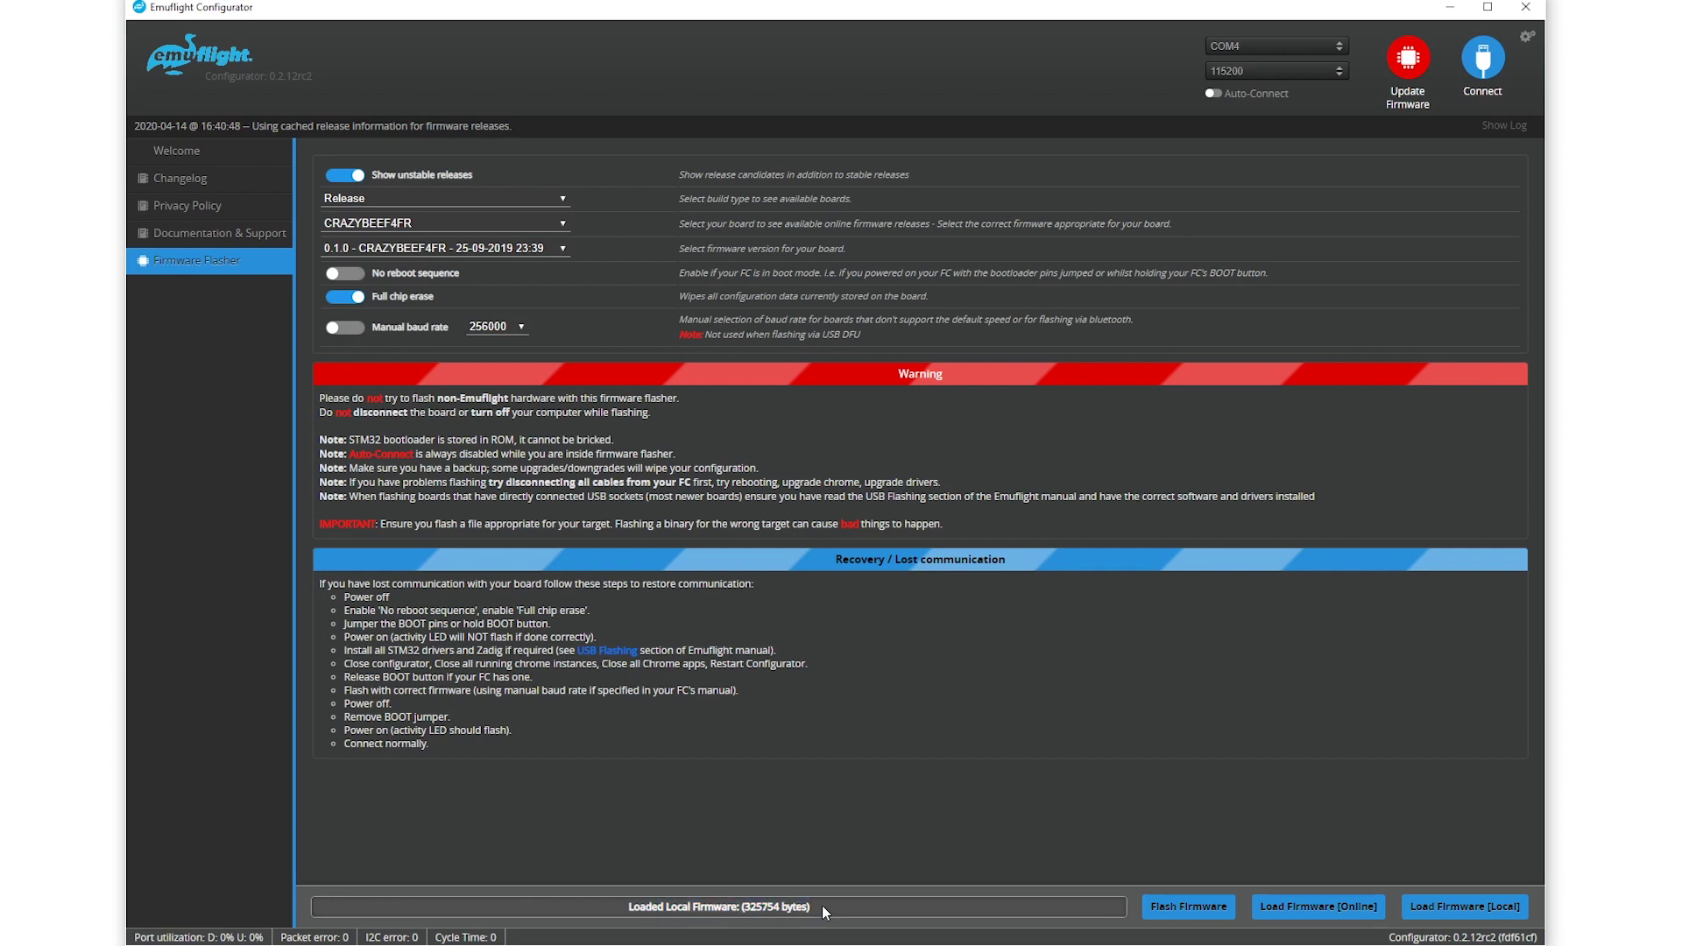
{"action": "left_click", "coordinate": [1189, 907]}
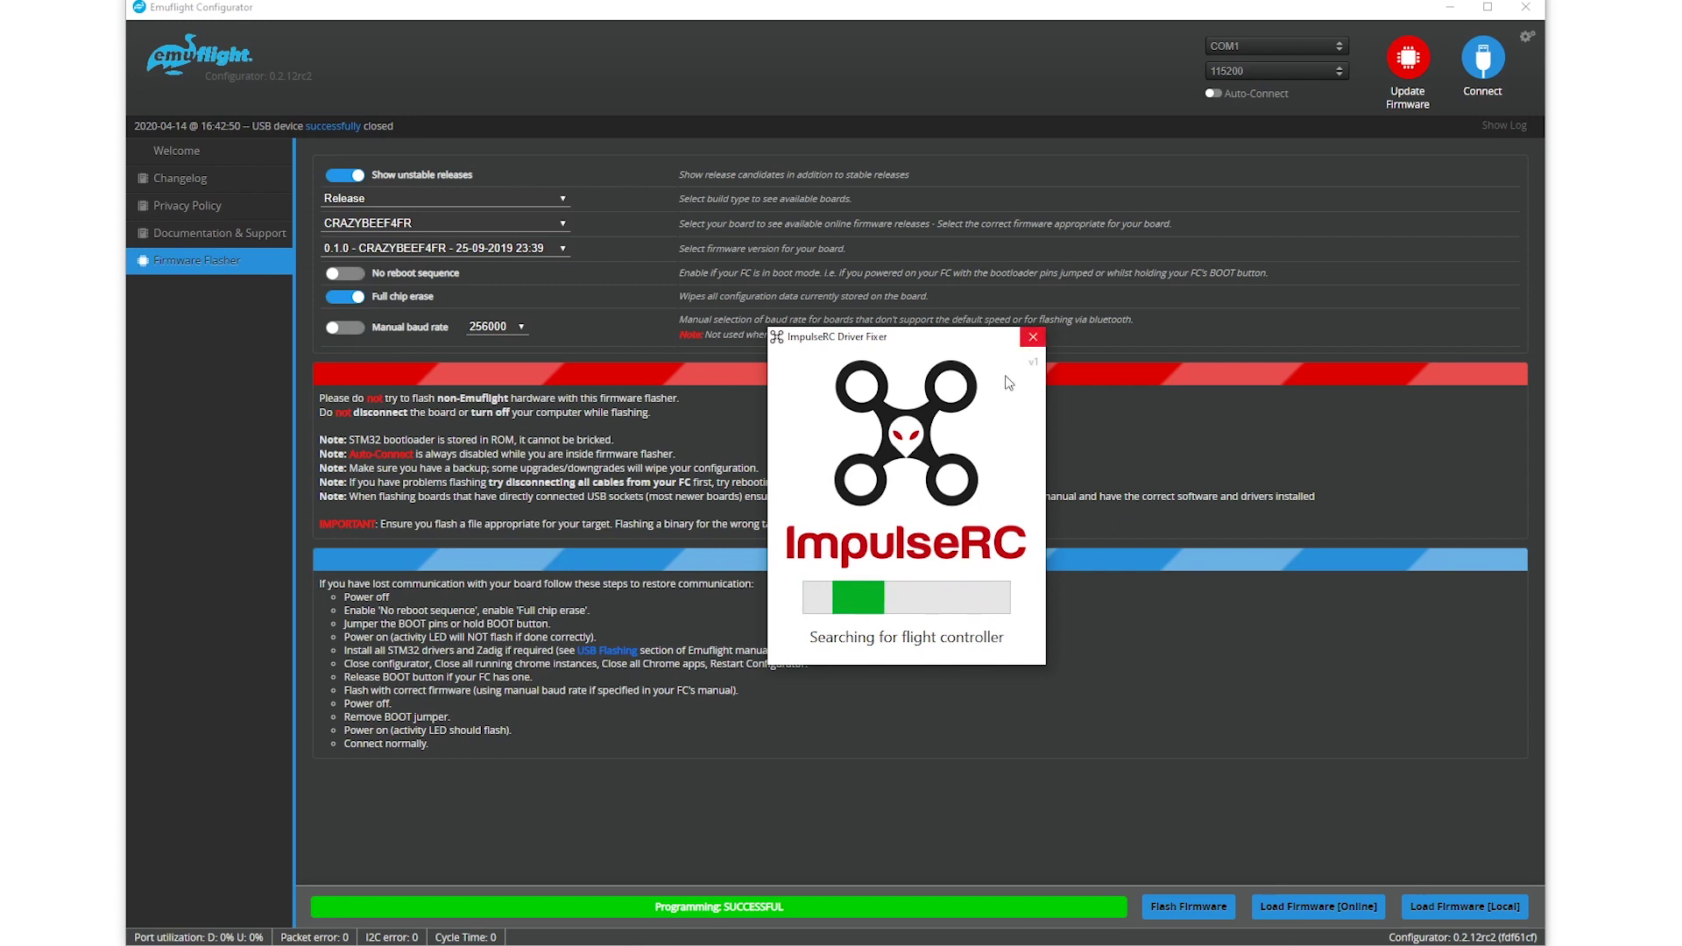
Close the ImpulseRC Driver Fixer once it has searched for the flight controller.
{"action": "left_click", "coordinate": [1036, 339]}
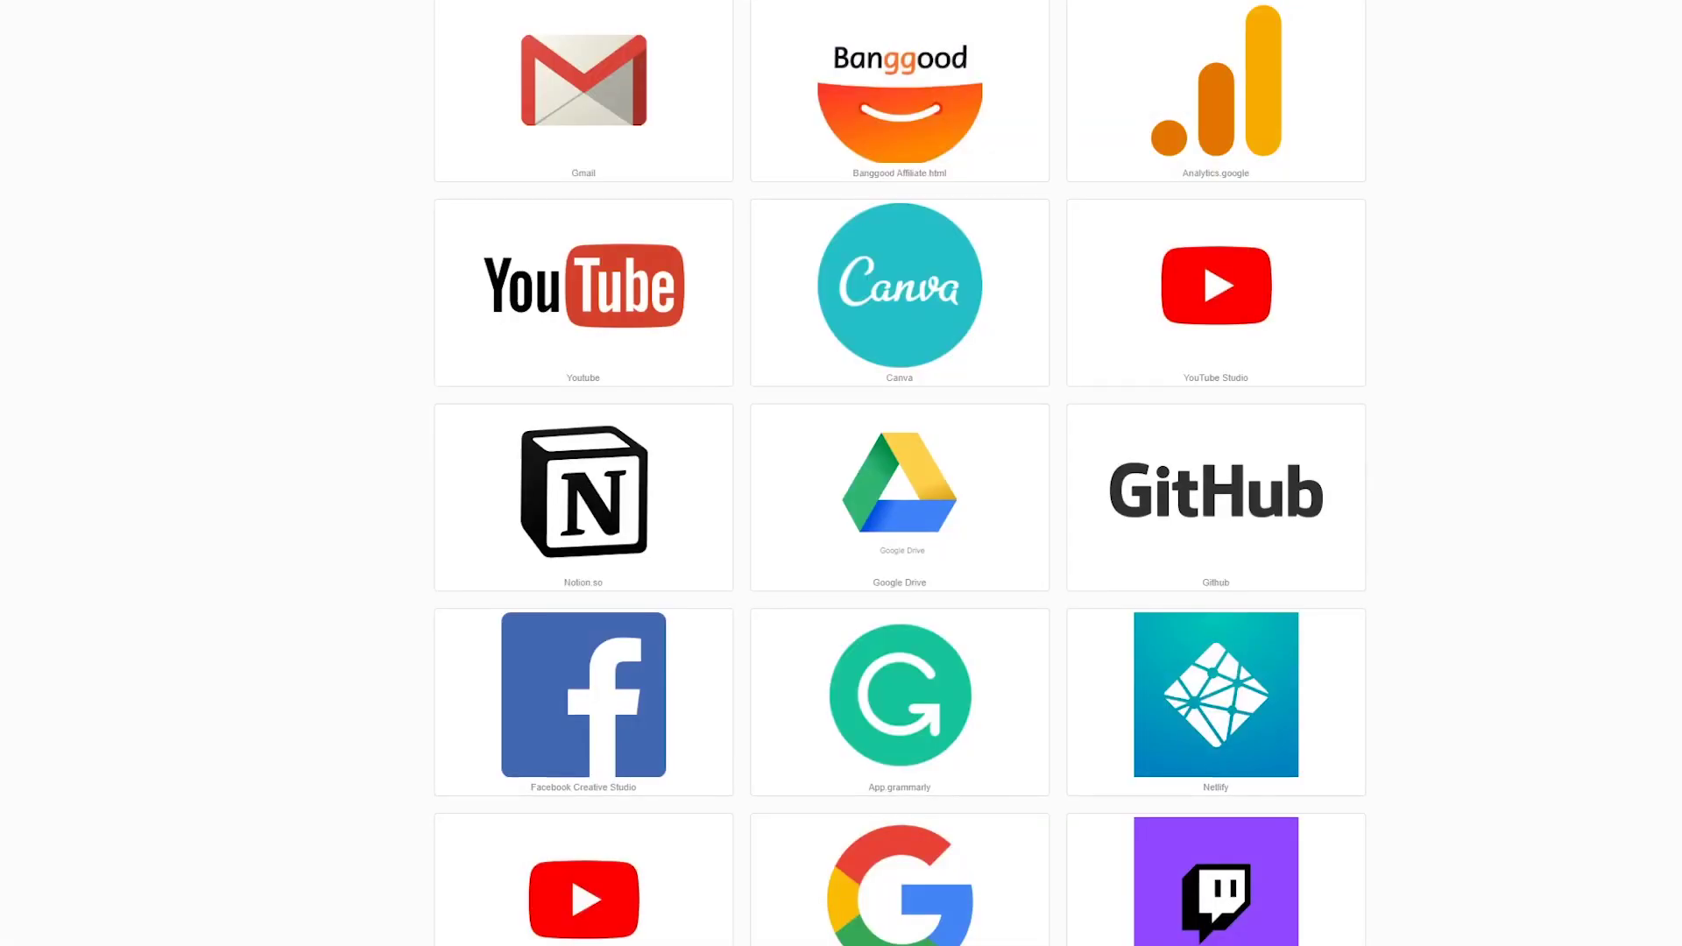
Search Google for 'impulse rc driver fixer' and open the 'Downloads | ImpulseRC' result.
{"action": "type", "text": "im"}
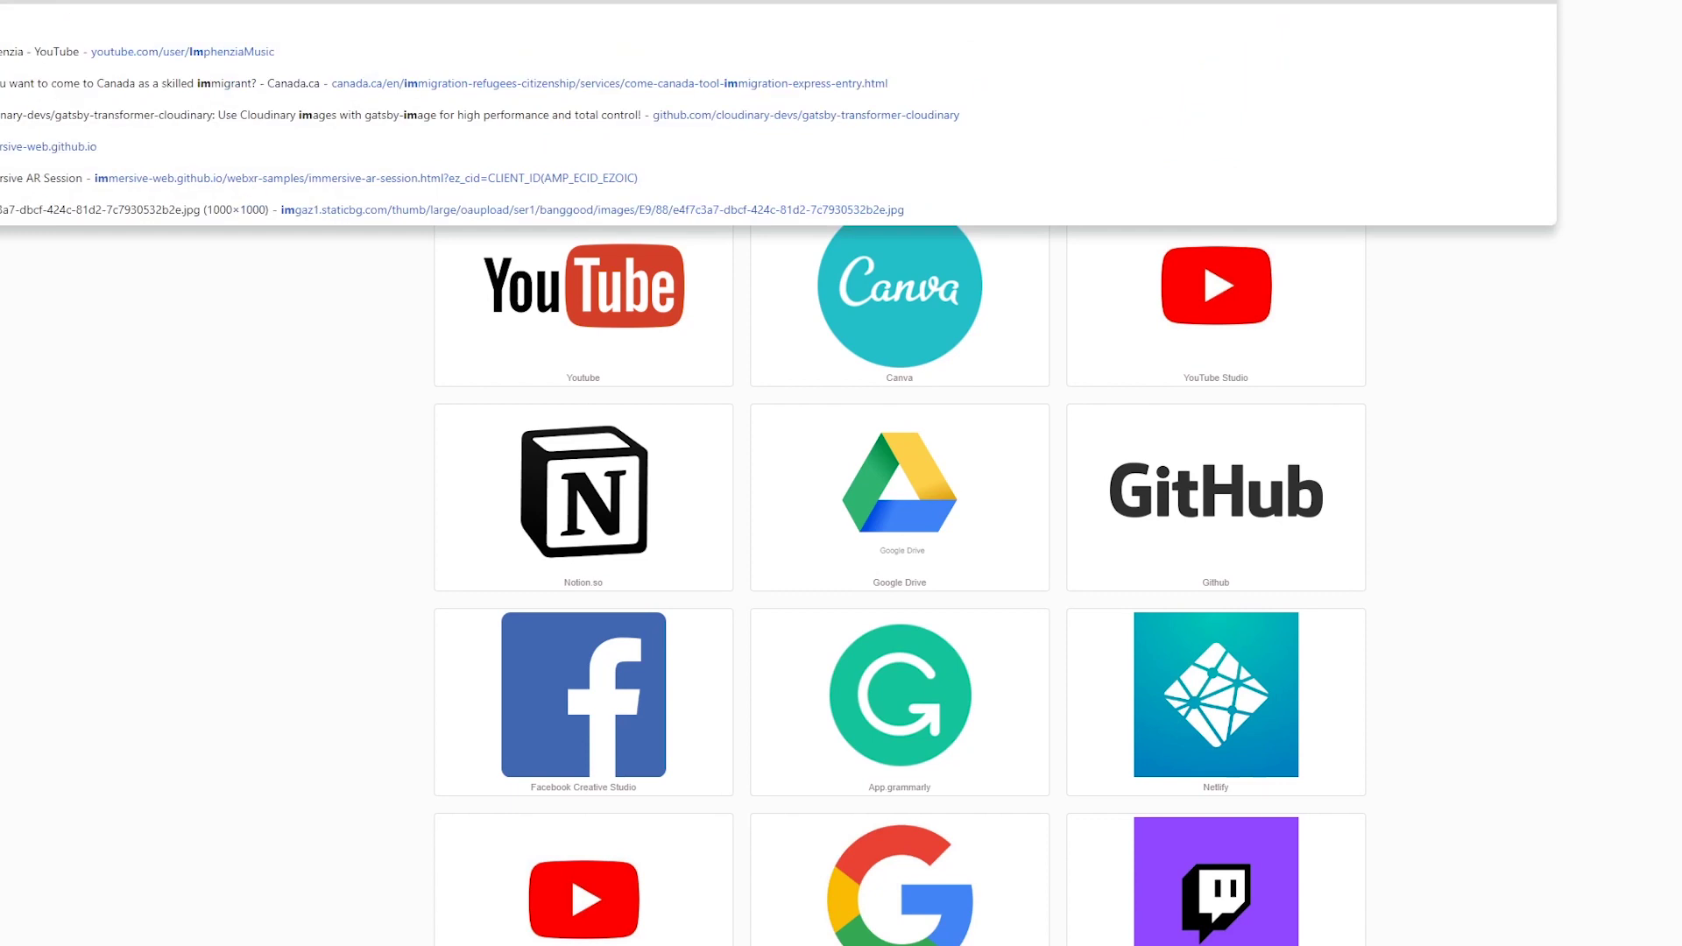
{"action": "type", "text": "p"}
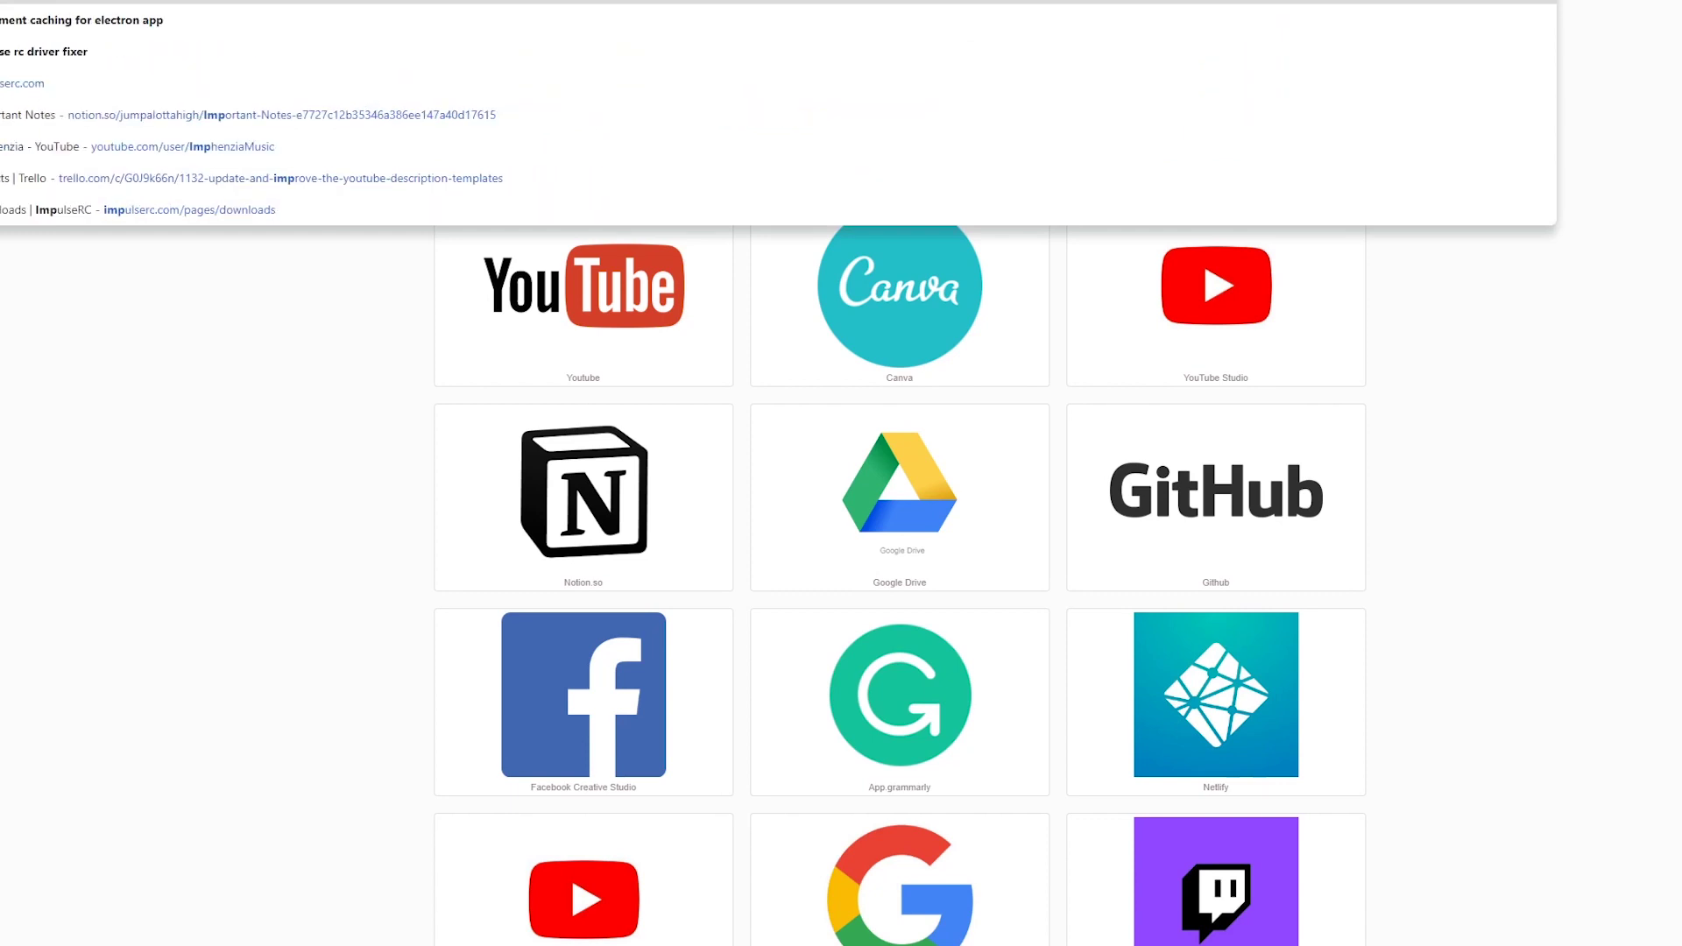
{"action": "type", "text": "ulse rc driver fixer"}
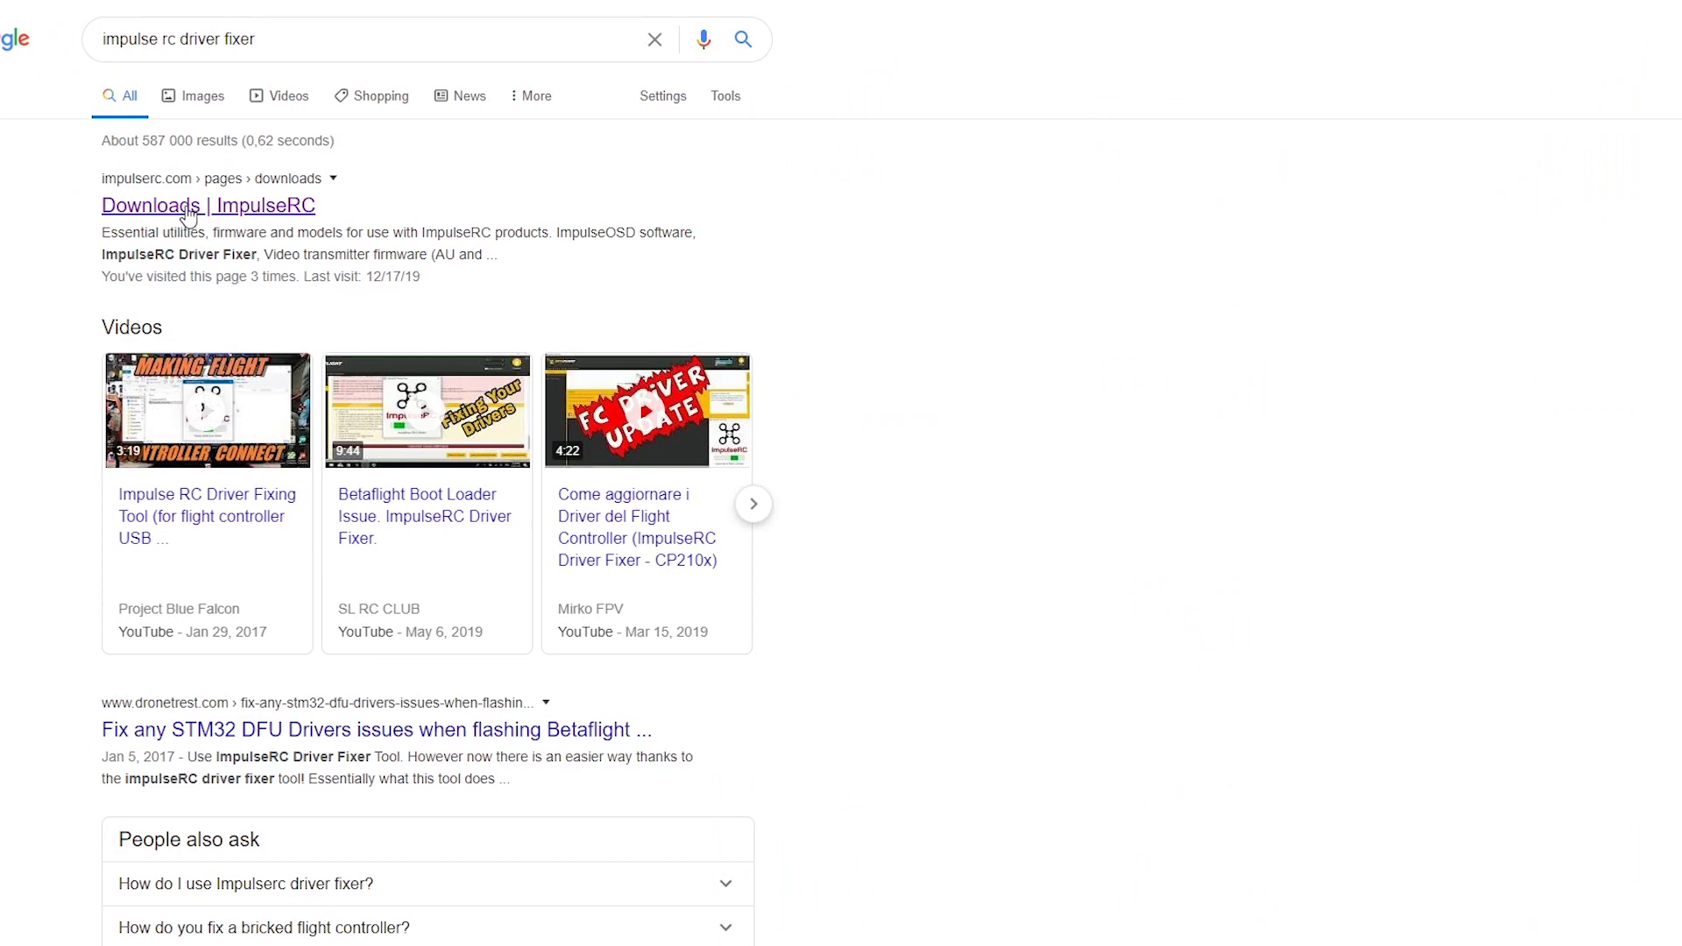
{"action": "left_click", "coordinate": [188, 210]}
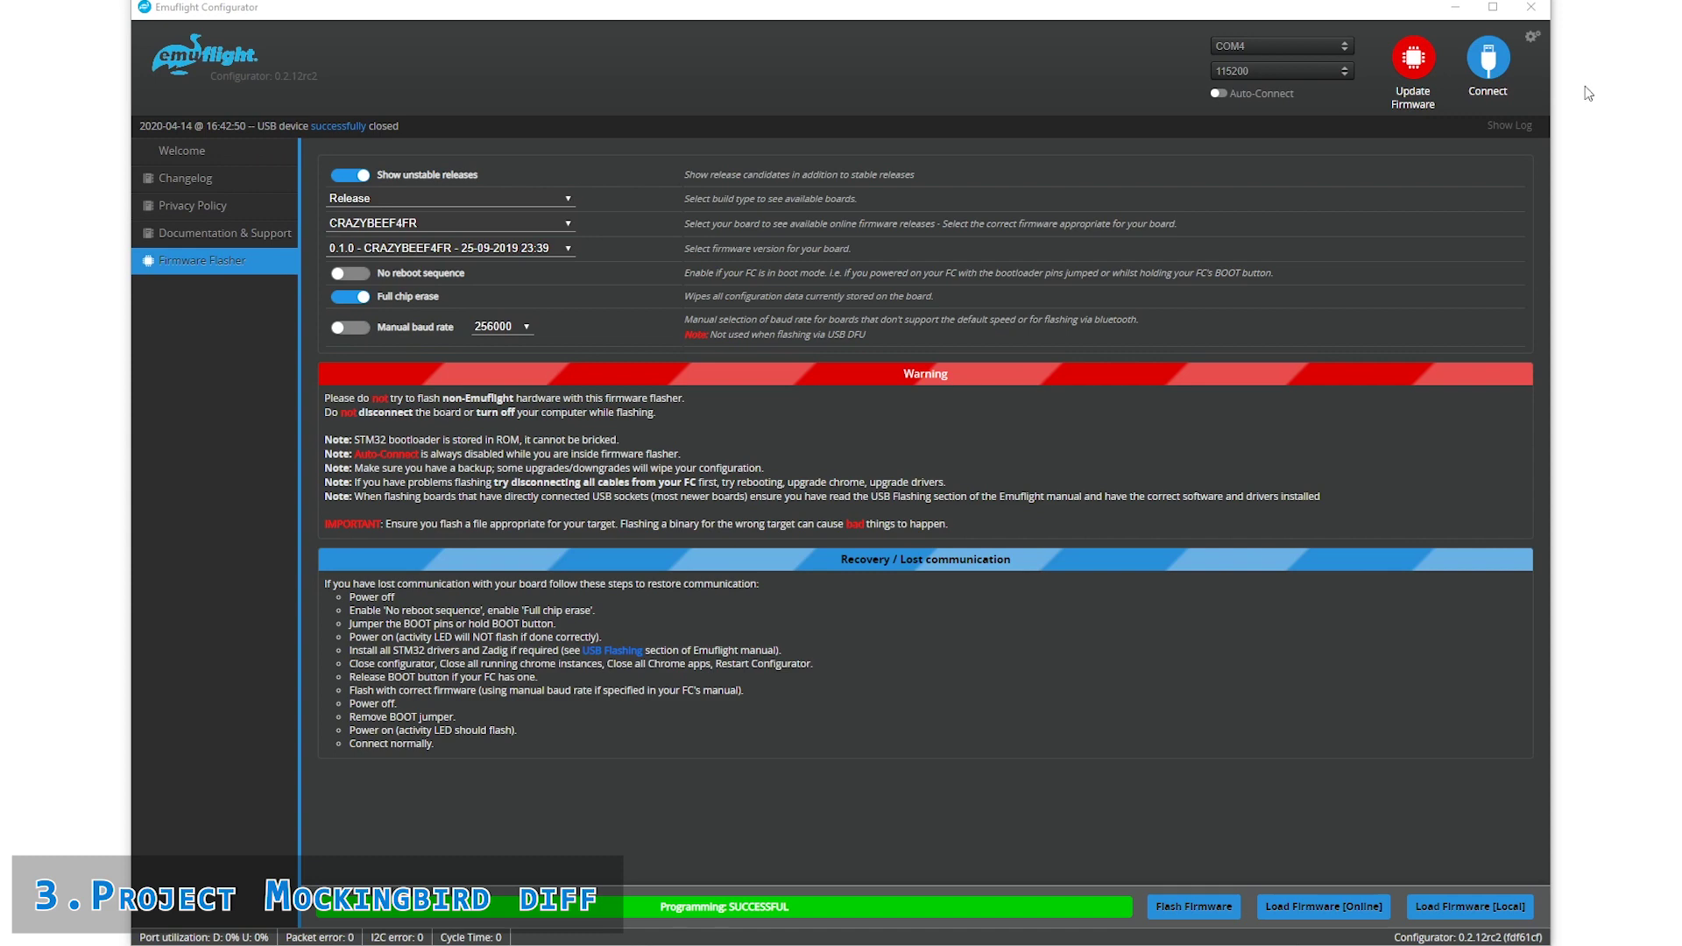
Connect, load the Mockingbird base diff into the CLI, review it, and execute its commands.
{"action": "left_click", "coordinate": [1488, 58]}
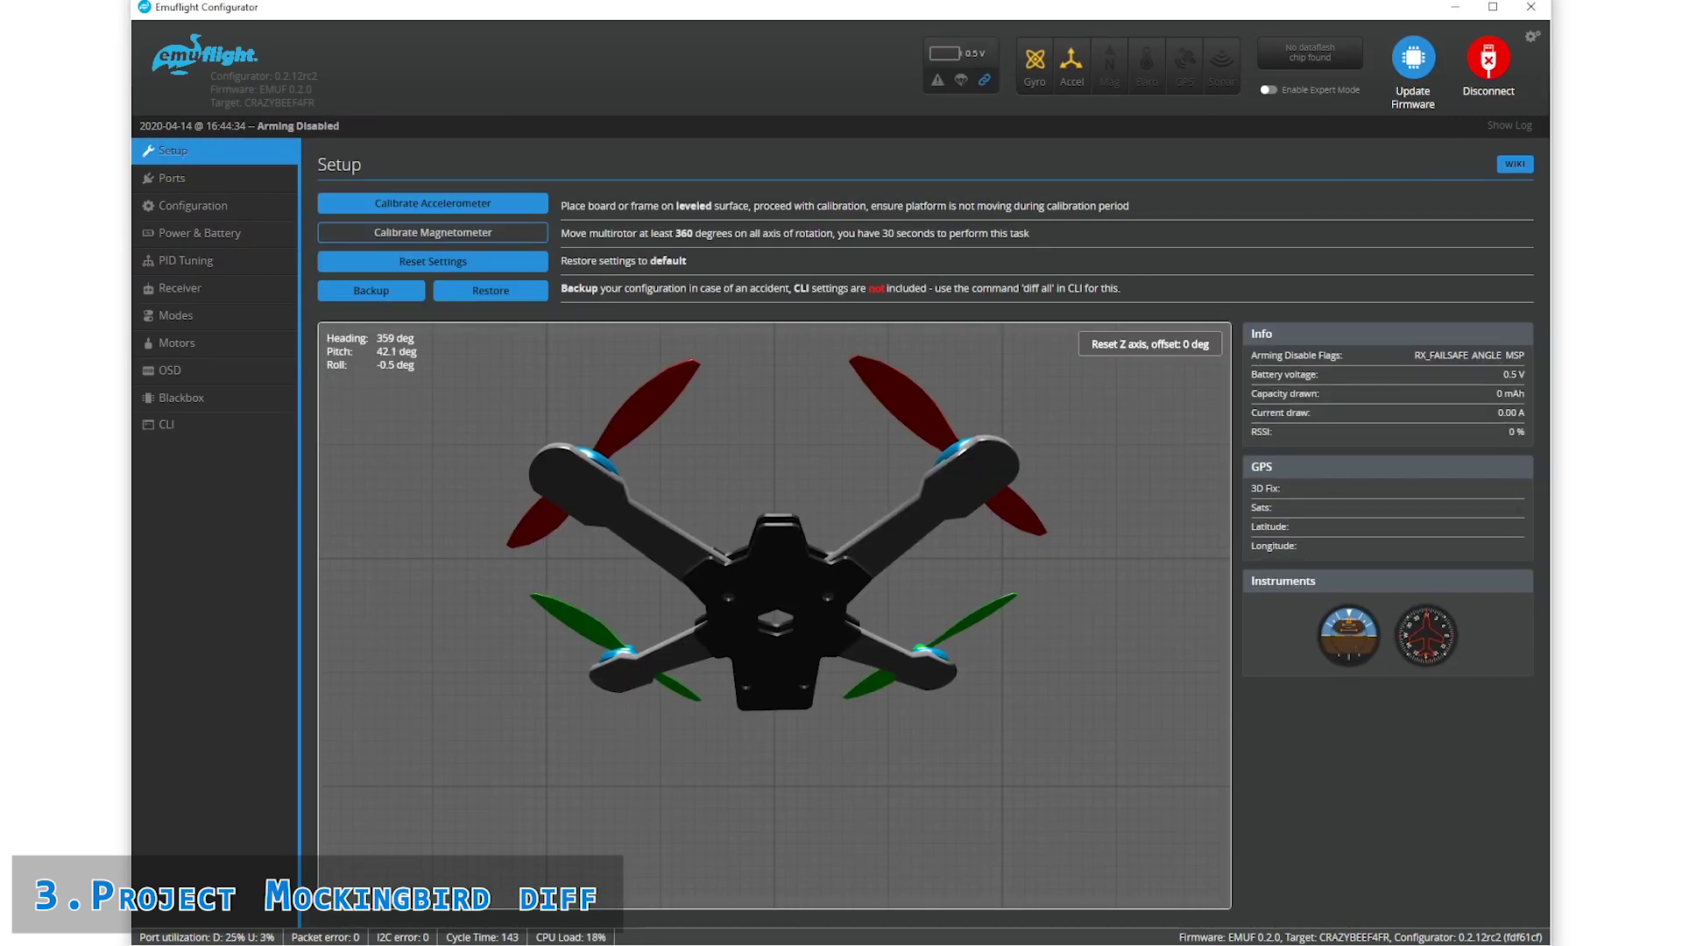
{"action": "left_click", "coordinate": [234, 436]}
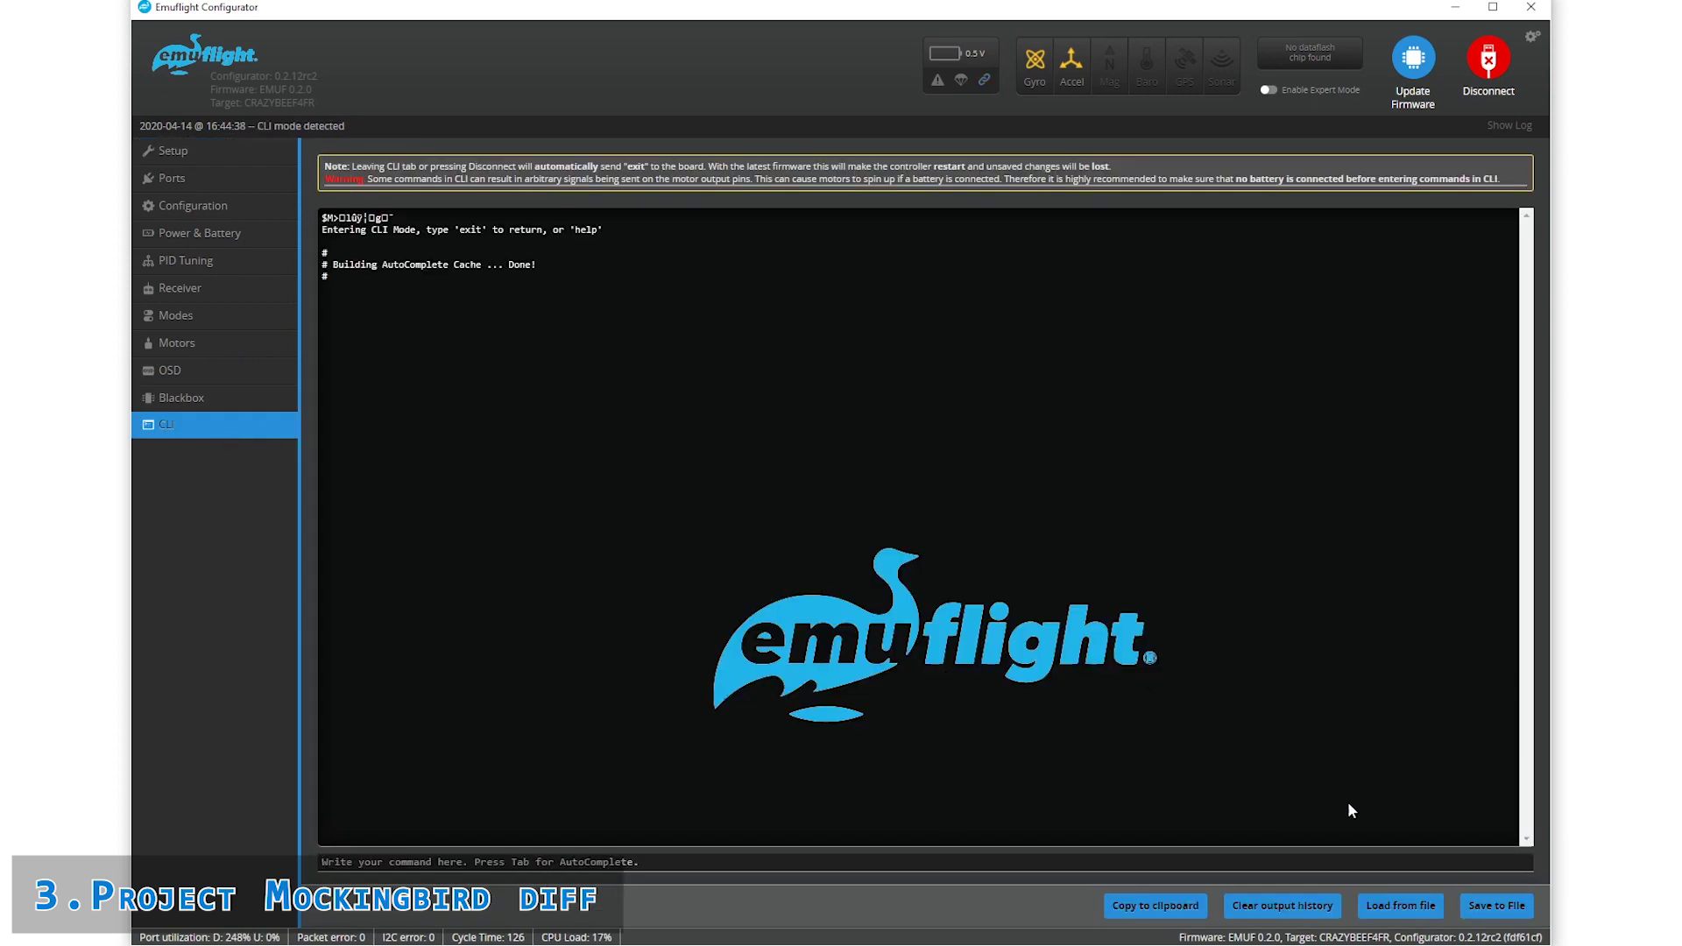
{"action": "left_click", "coordinate": [1400, 907]}
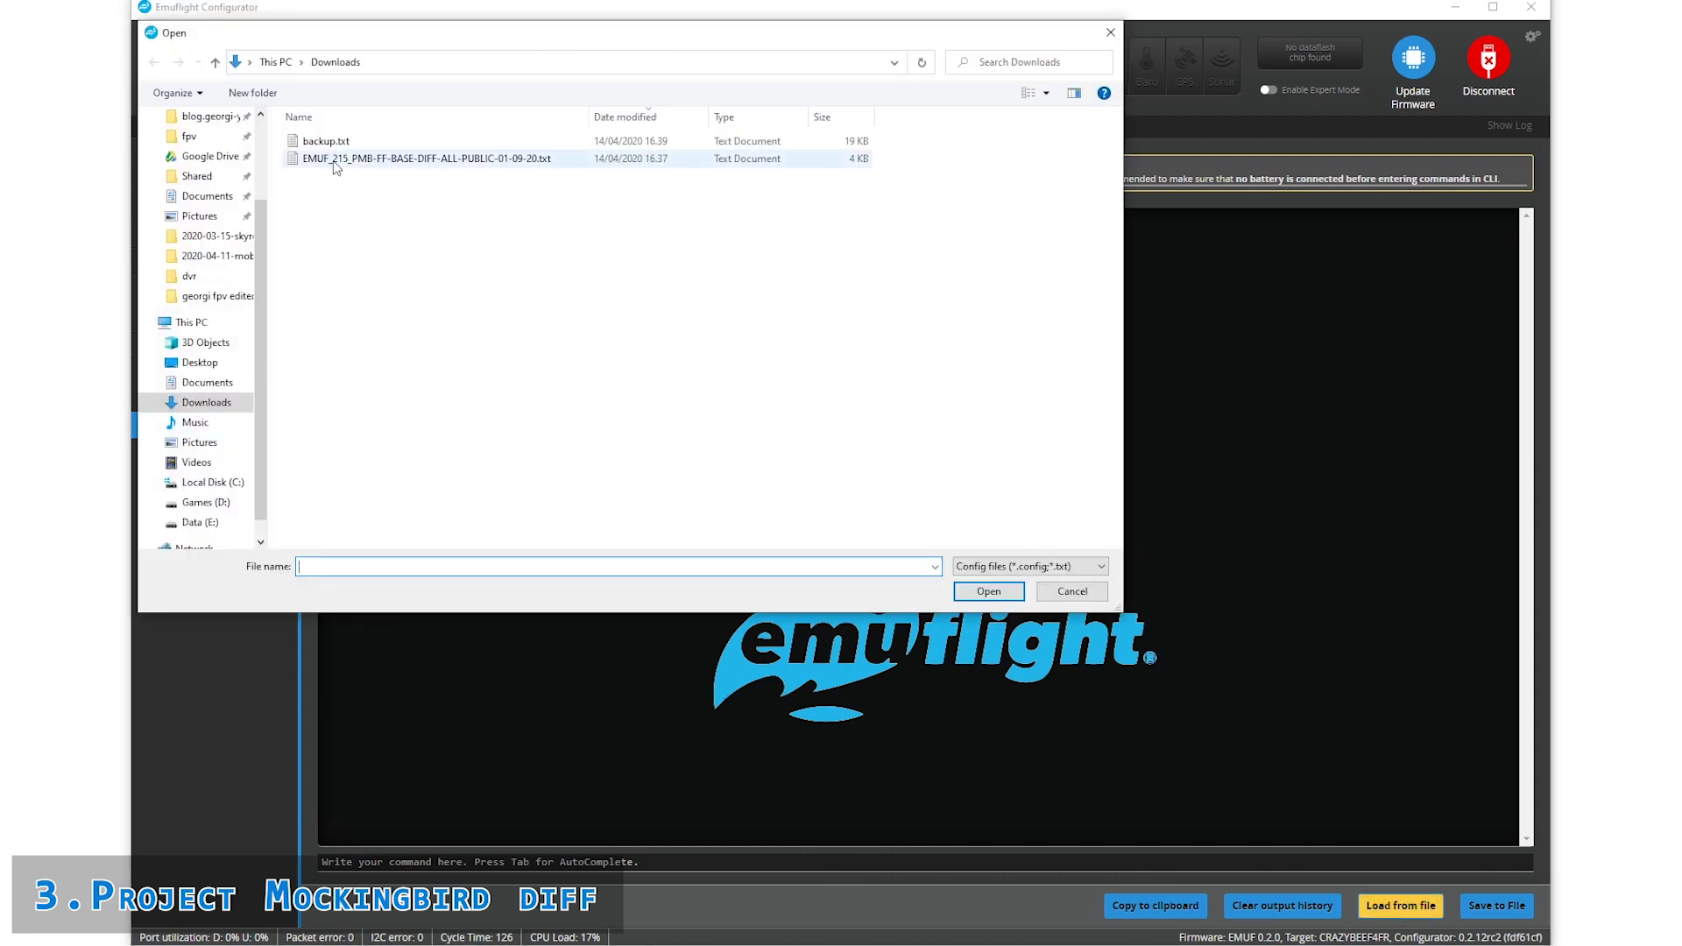
{"action": "left_click", "coordinate": [424, 160]}
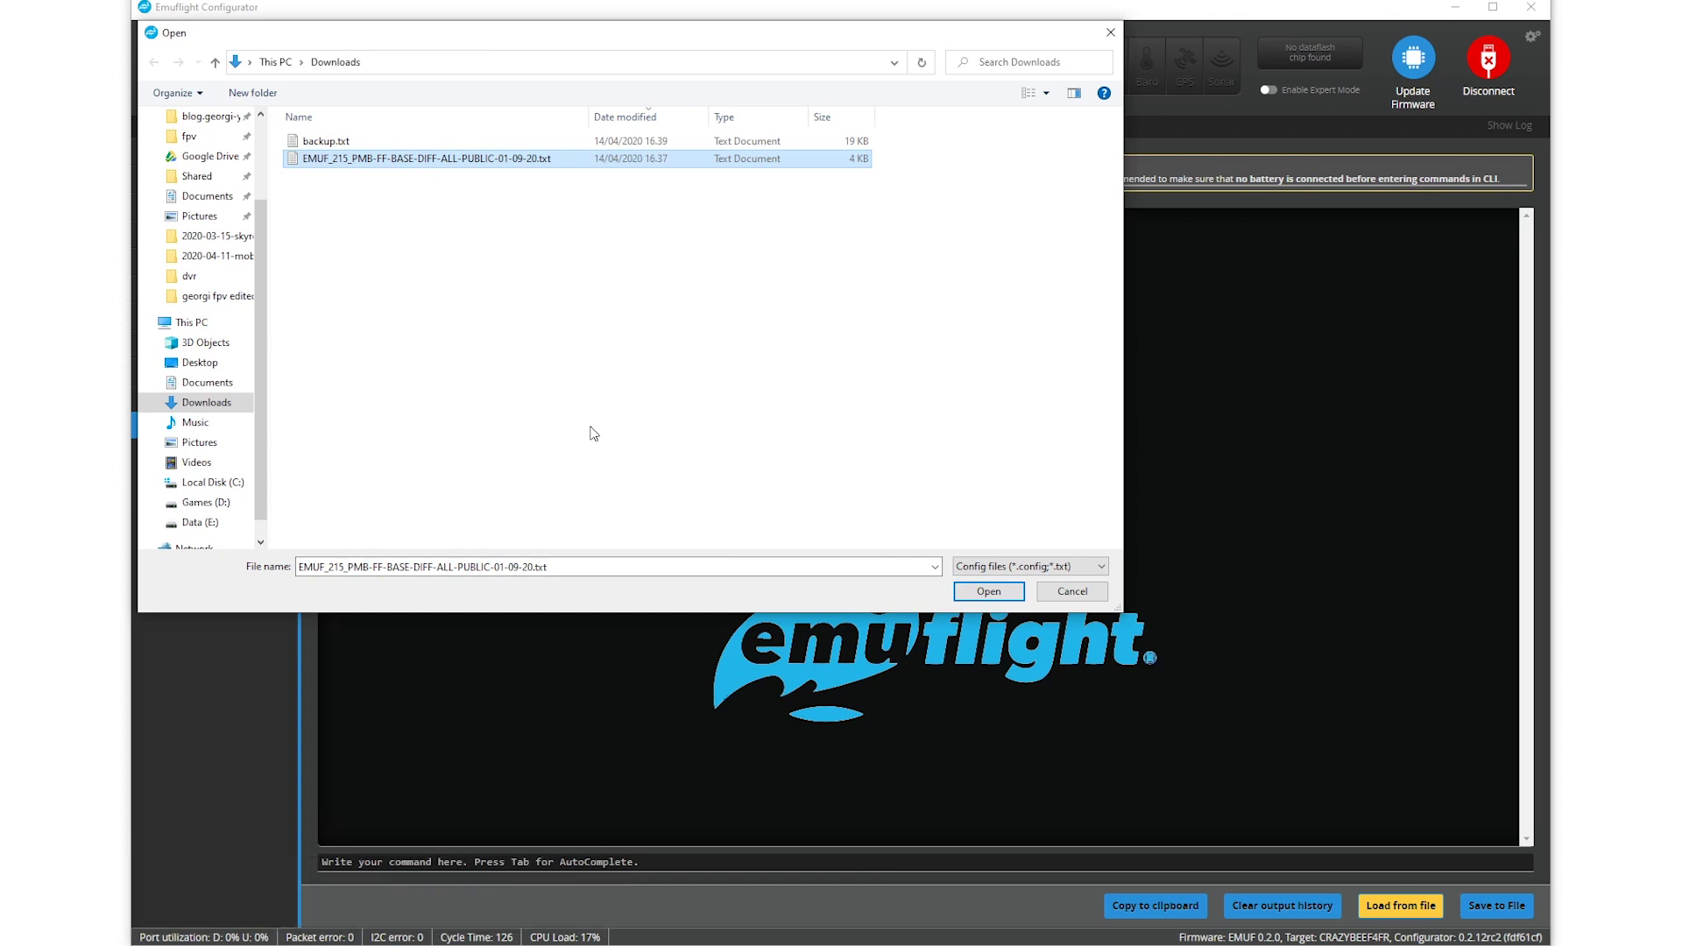
{"action": "left_click", "coordinate": [965, 596]}
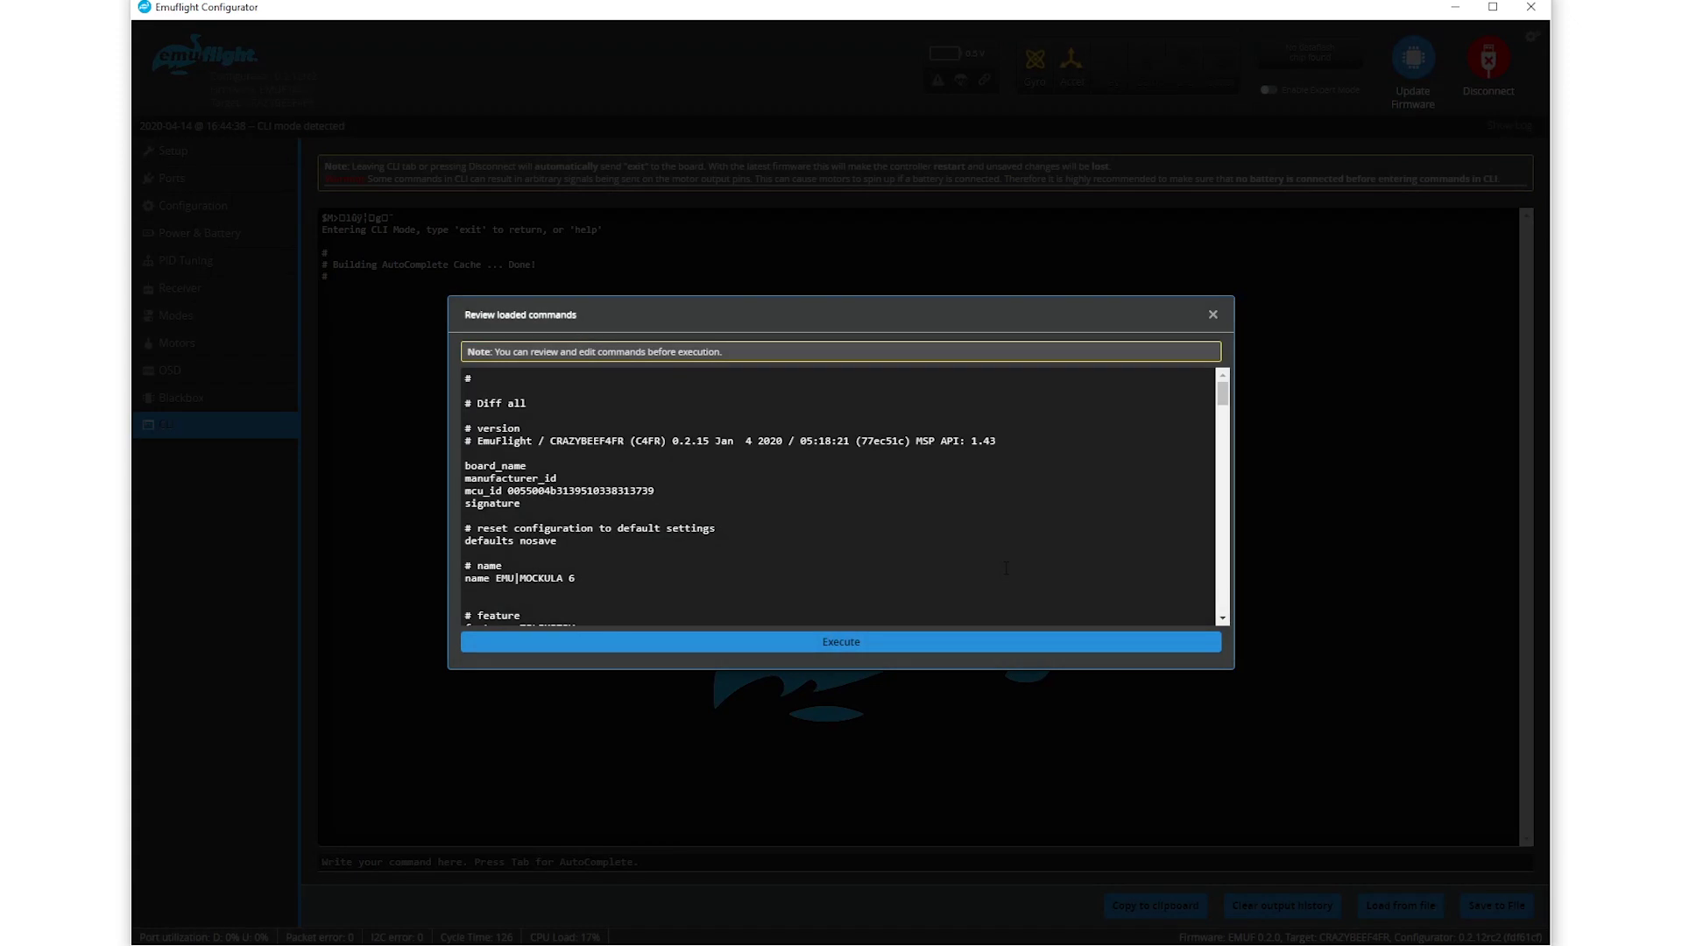
{"action": "scroll", "coordinate": [763, 470], "scroll_direction": "down", "scroll_amount": 8}
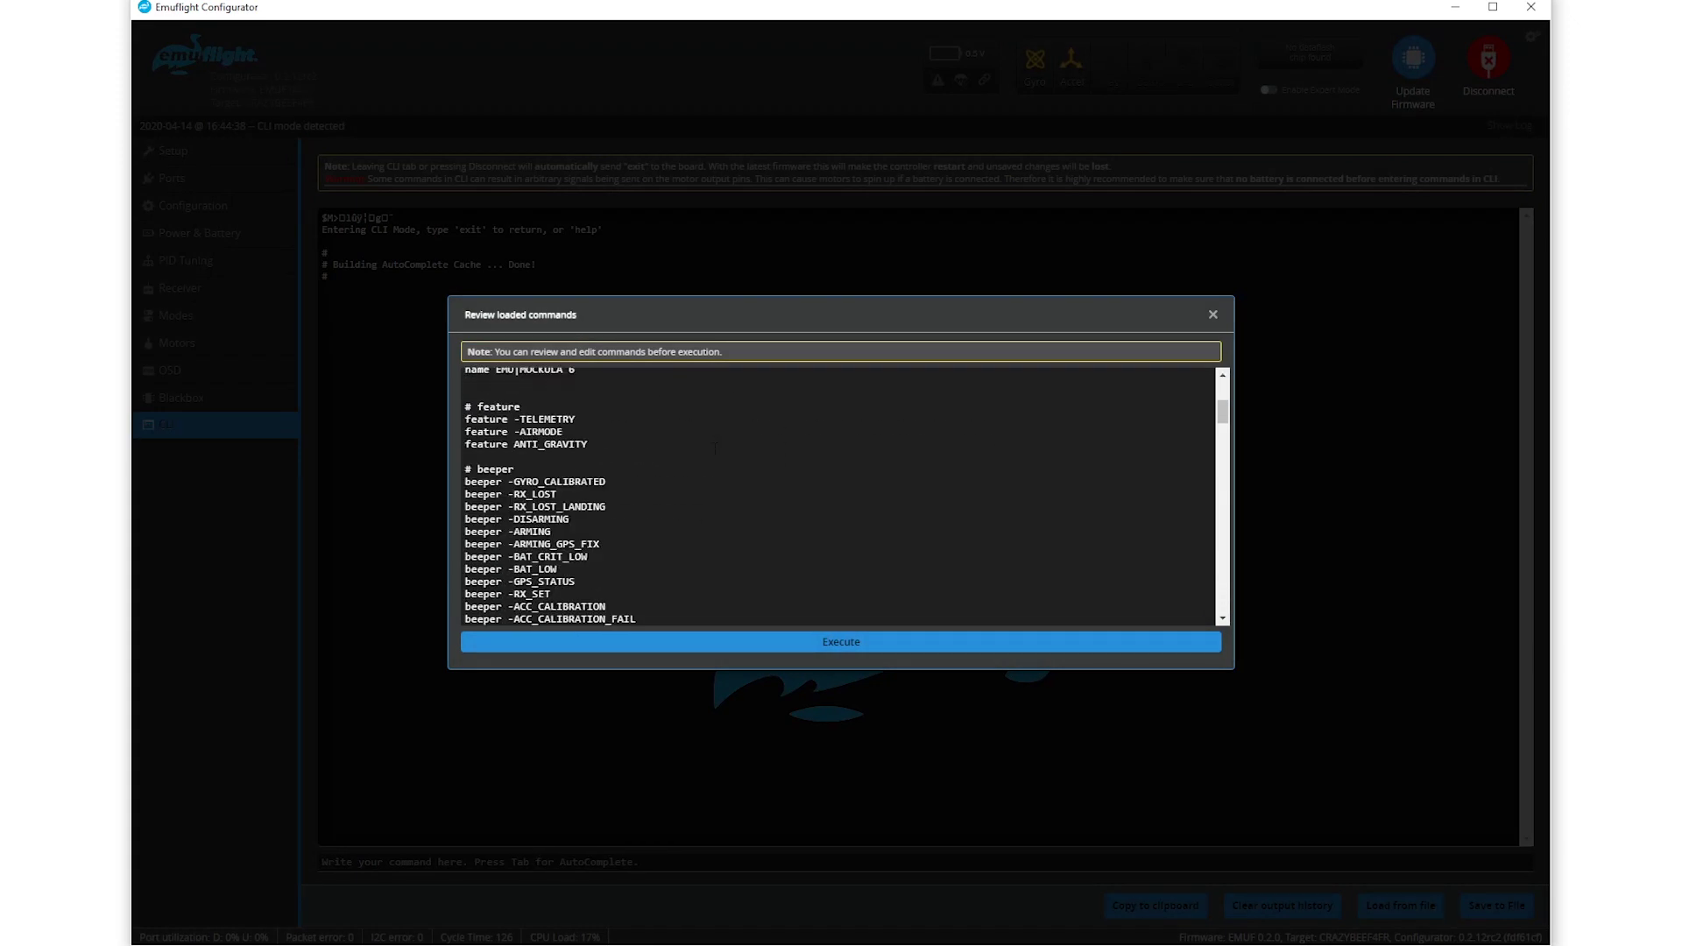
{"action": "scroll", "coordinate": [722, 459], "scroll_direction": "up", "scroll_amount": 6}
{"action": "scroll", "coordinate": [727, 465], "scroll_direction": "up", "scroll_amount": 3}
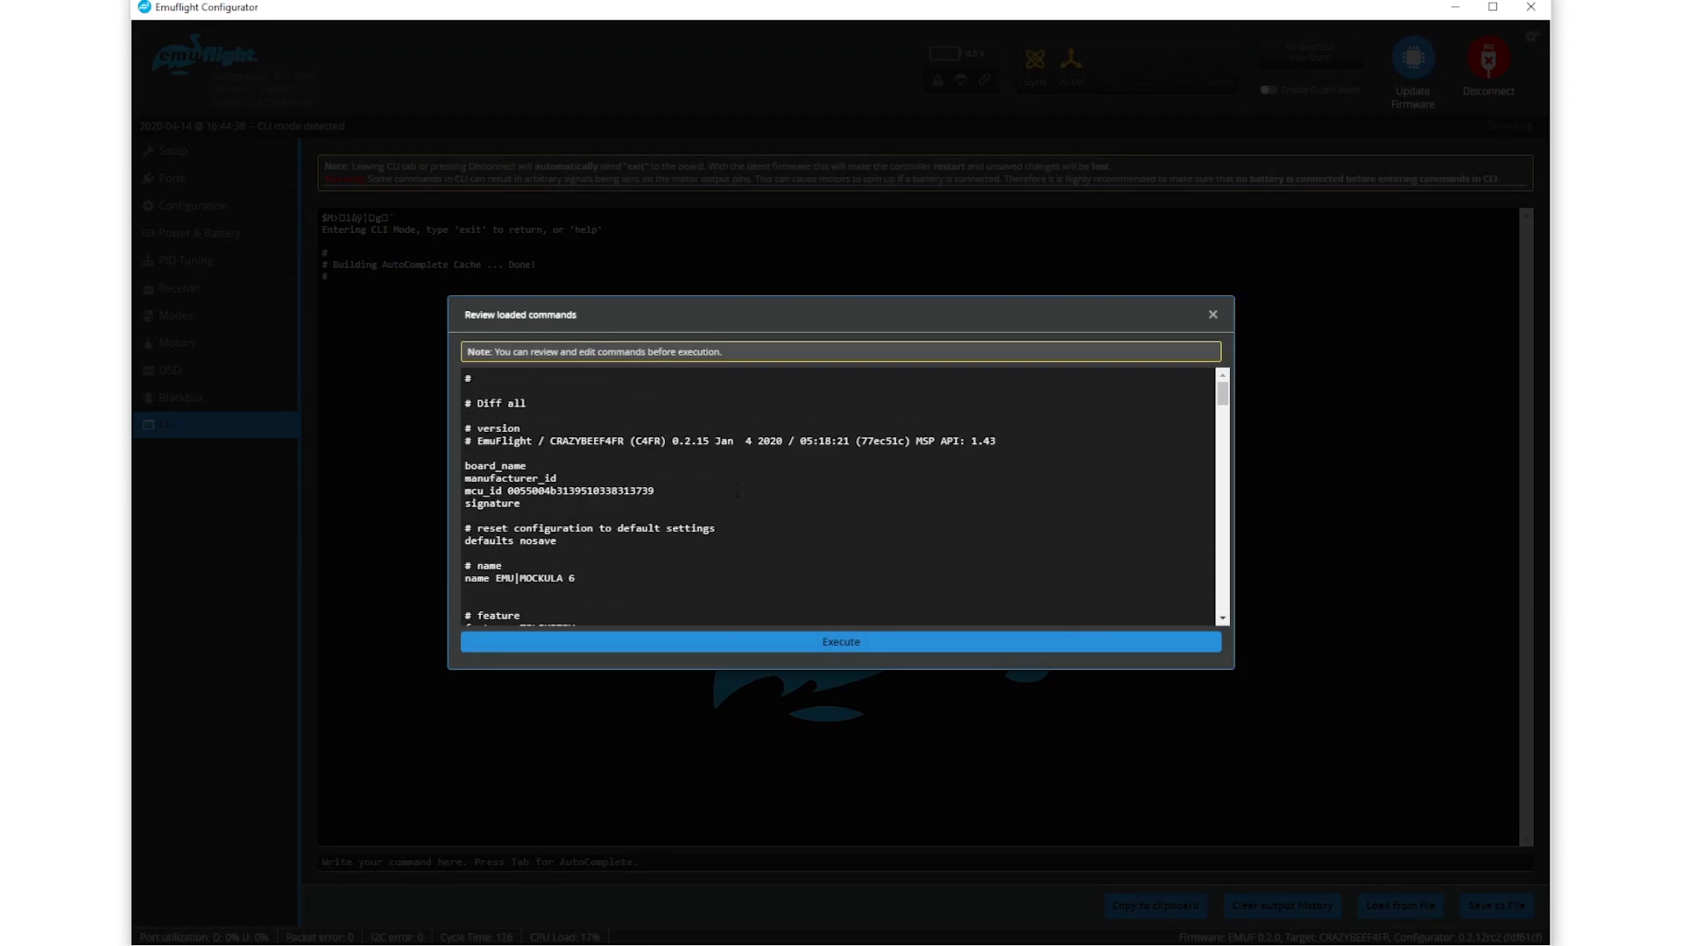
{"action": "left_click", "coordinate": [815, 646]}
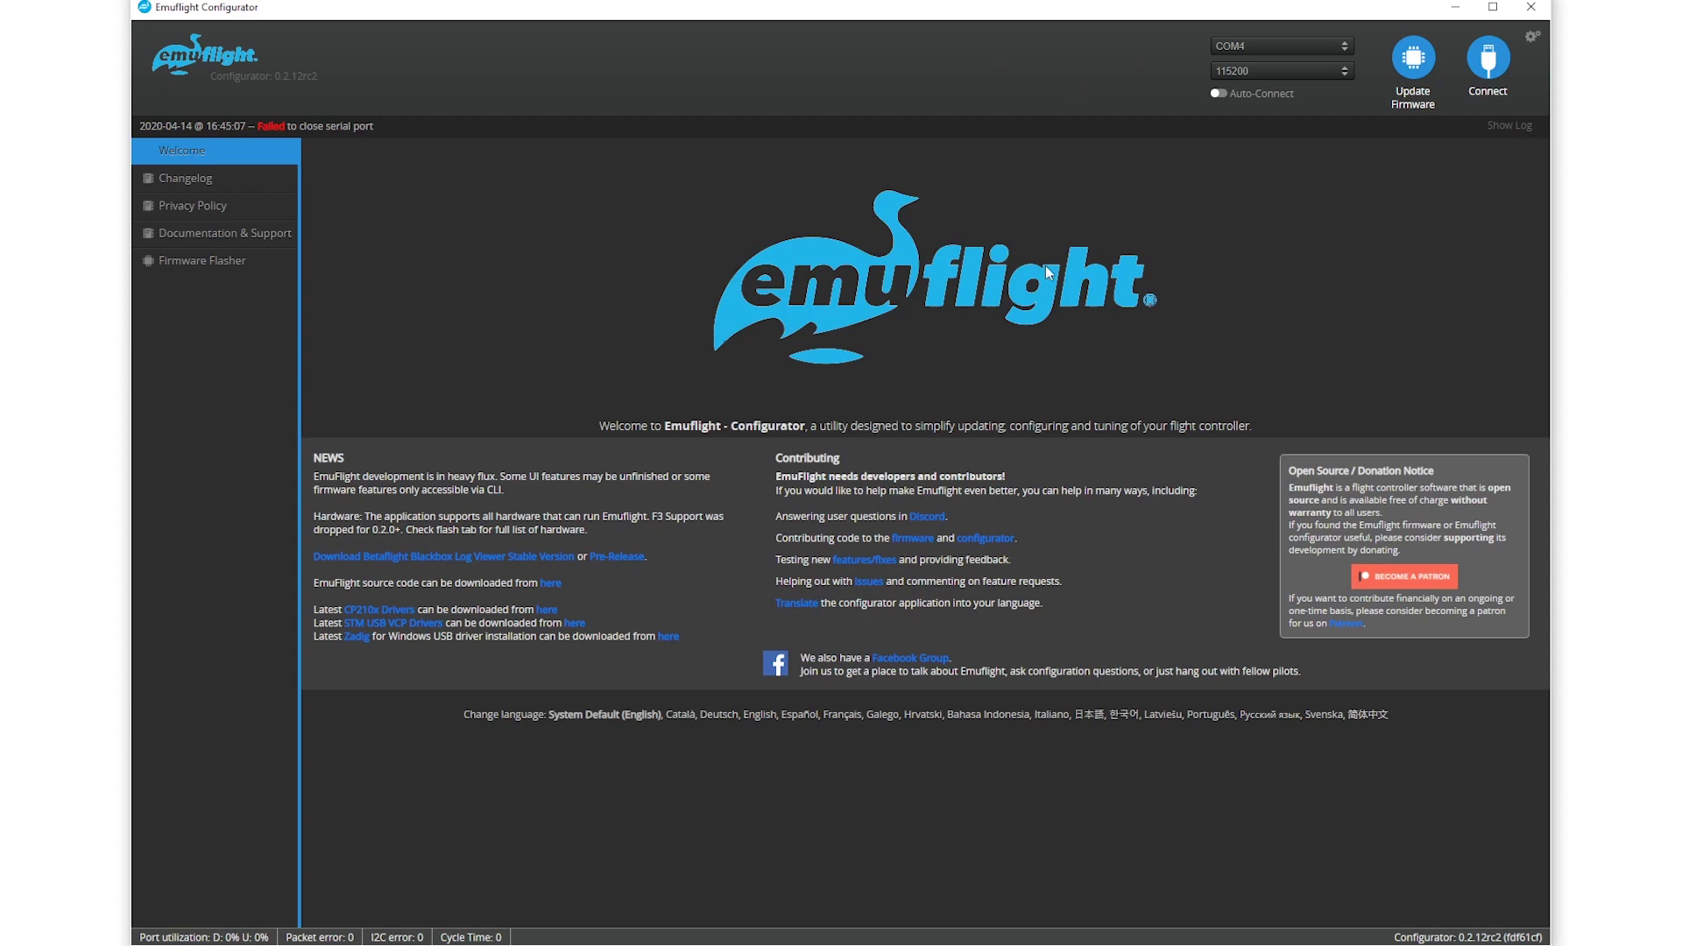
Reconnect to the flight controller and view the Ports page showing UART2 as VTX.
{"action": "left_click", "coordinate": [1490, 70]}
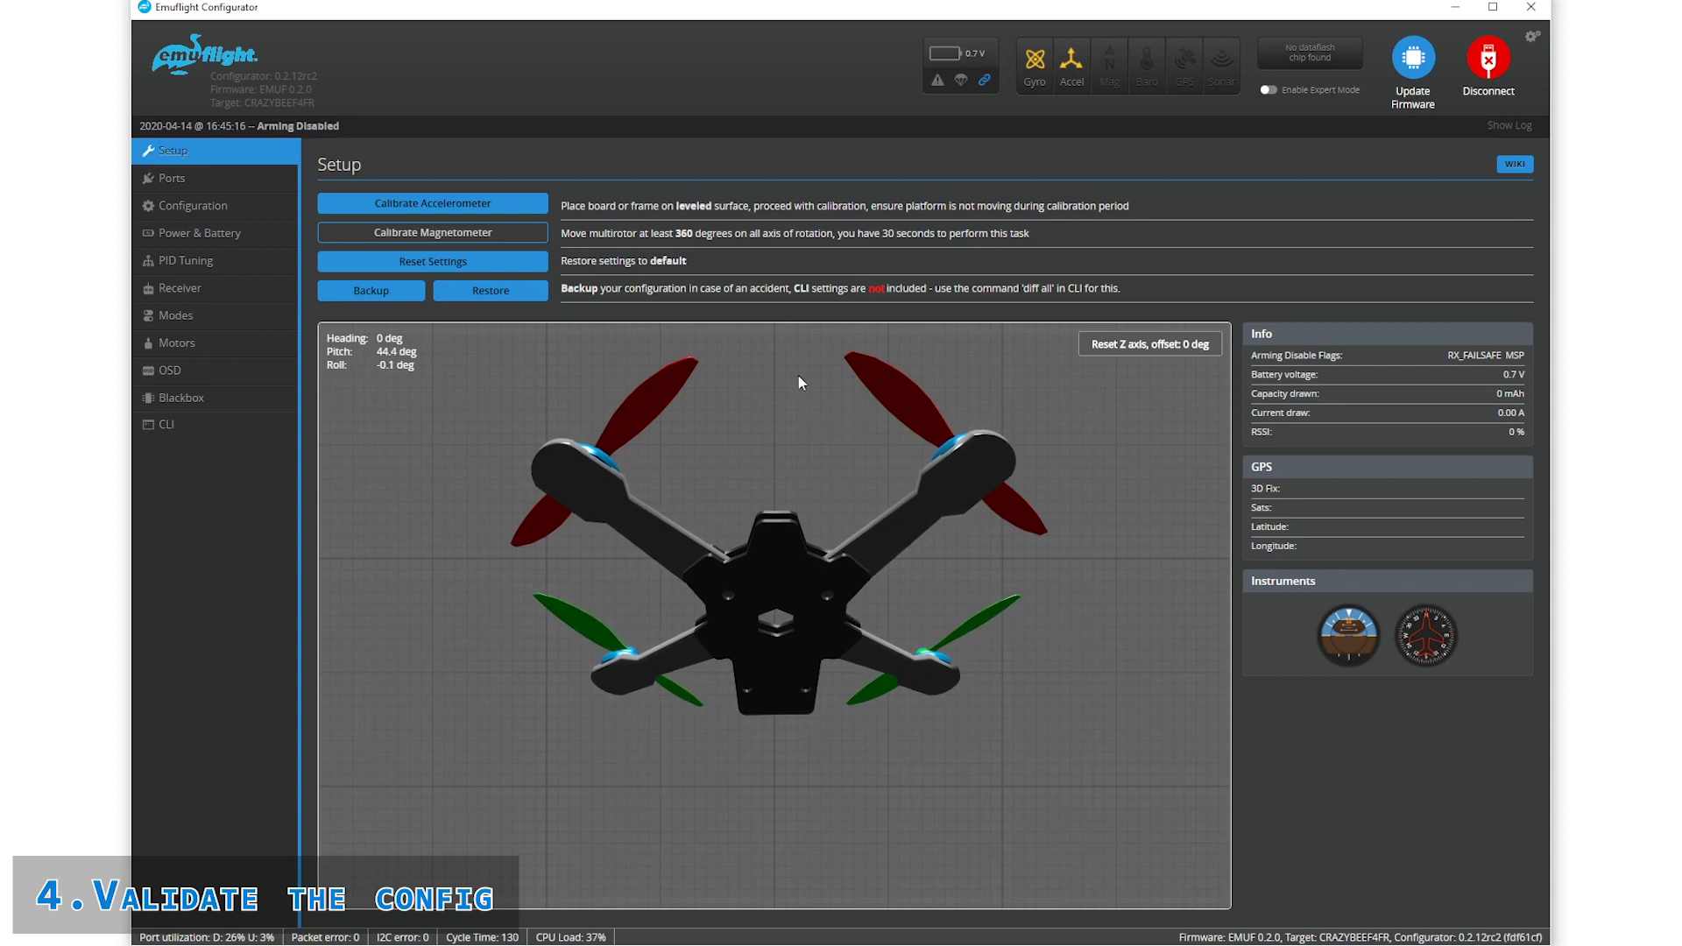
{"action": "left_click", "coordinate": [202, 178]}
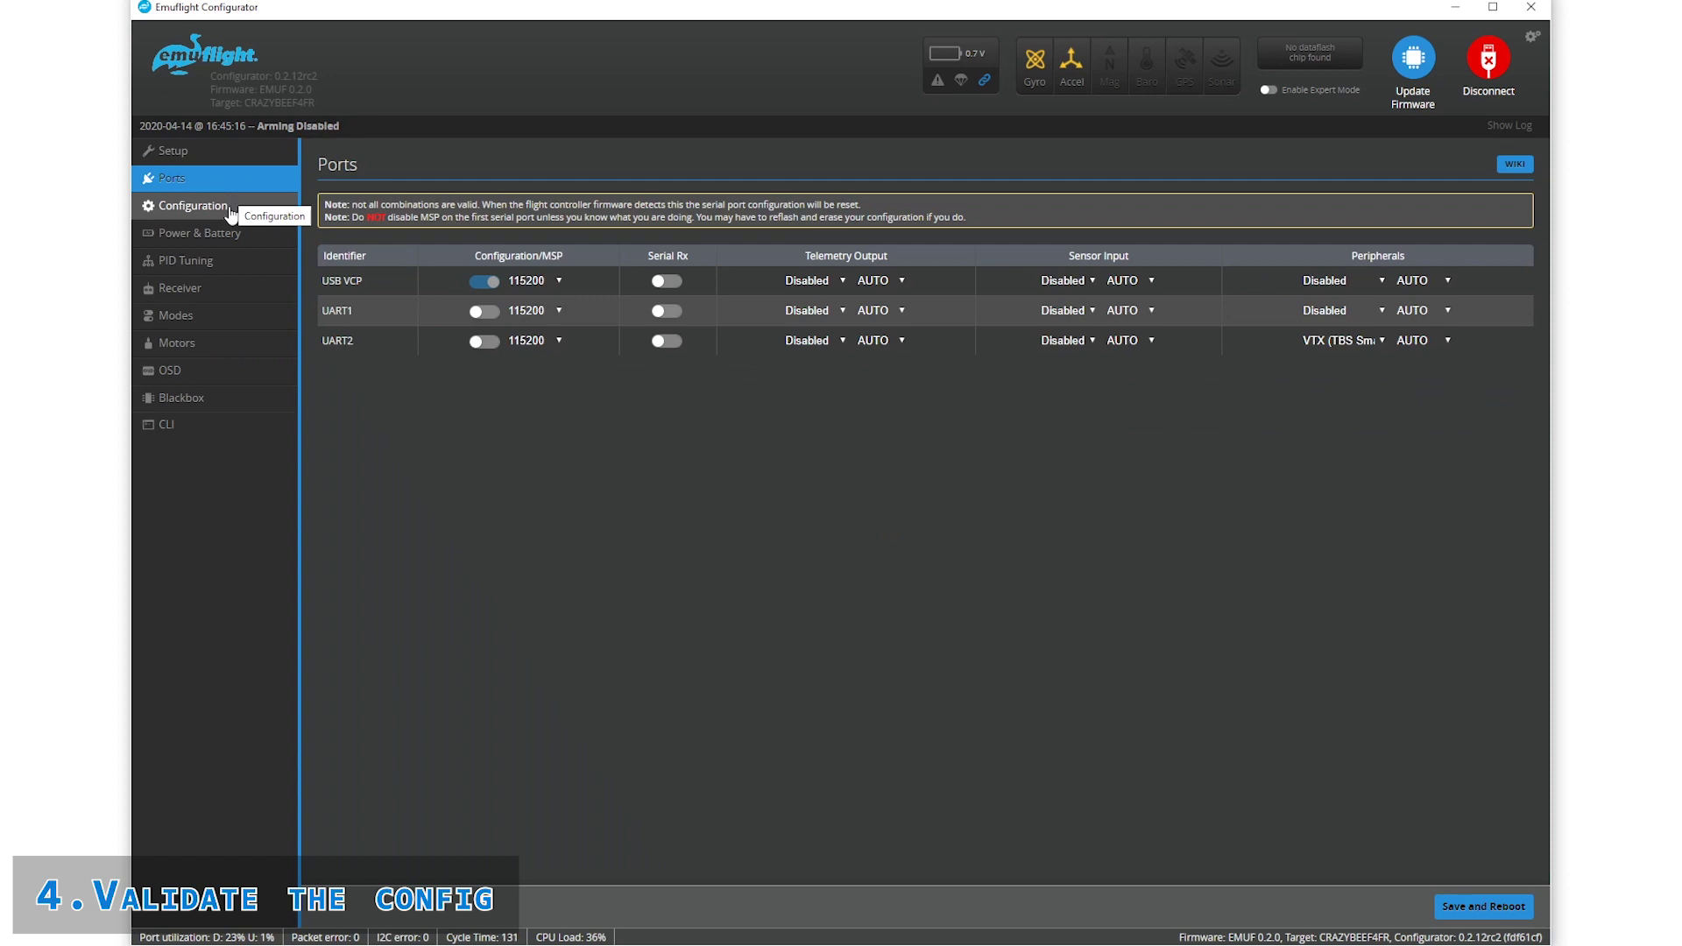
In Configuration, toggle 'Motor direction is reversed' off and back on, then reconnect.
{"action": "left_click", "coordinate": [190, 211]}
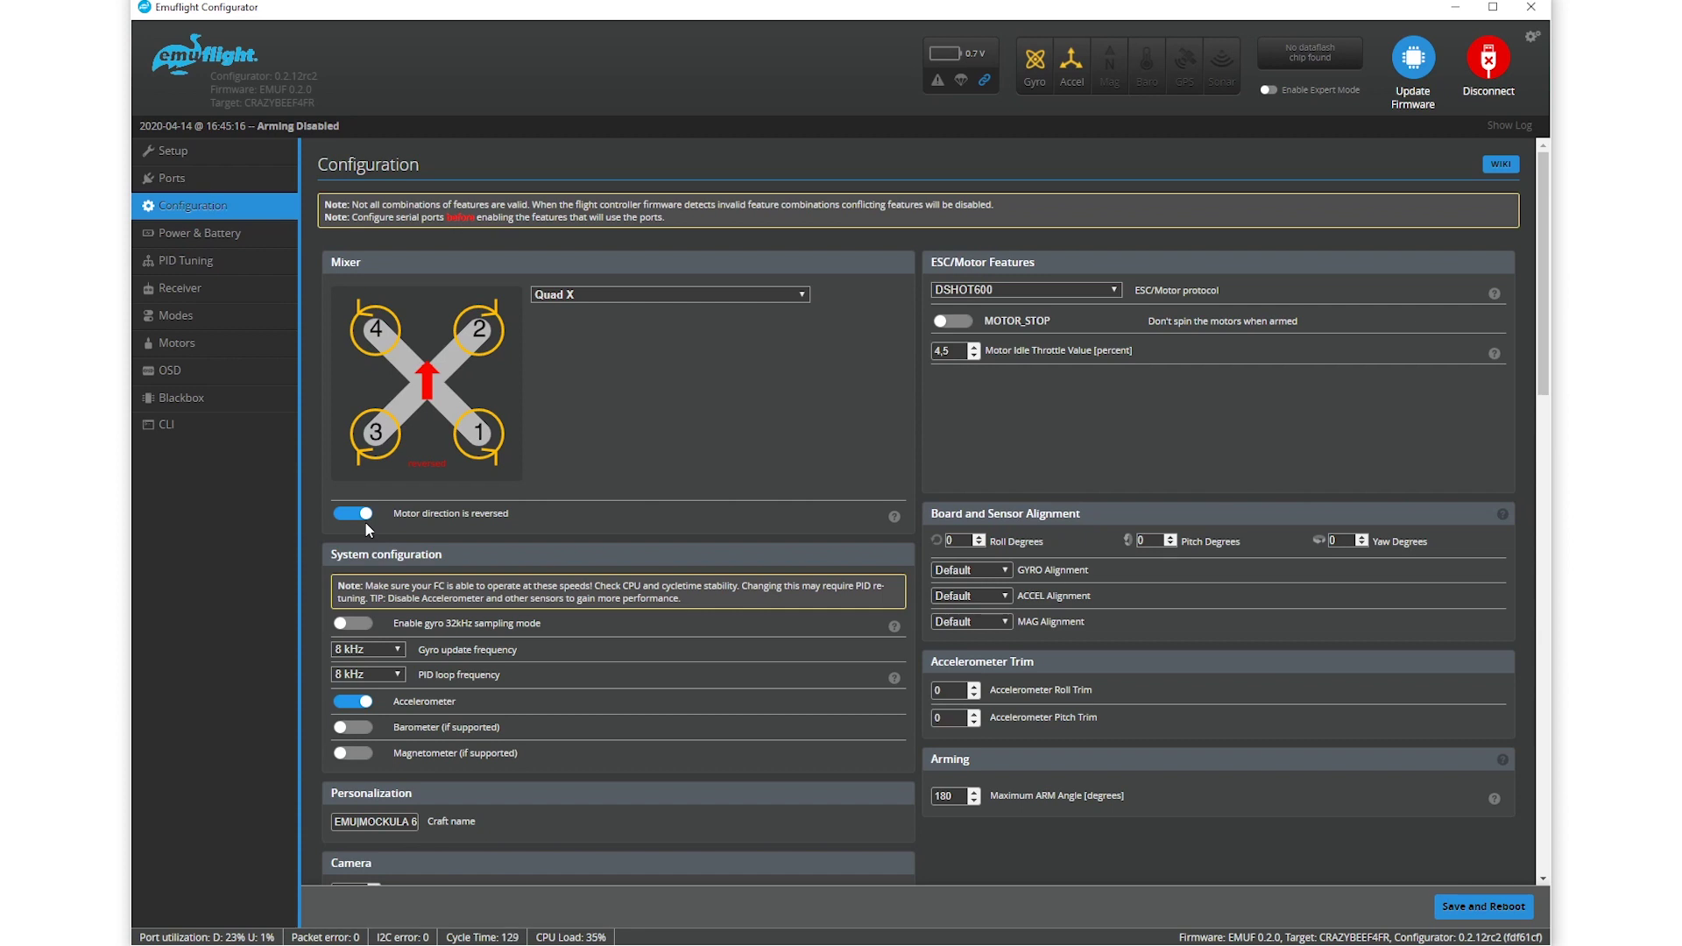
{"action": "left_click", "coordinate": [358, 515]}
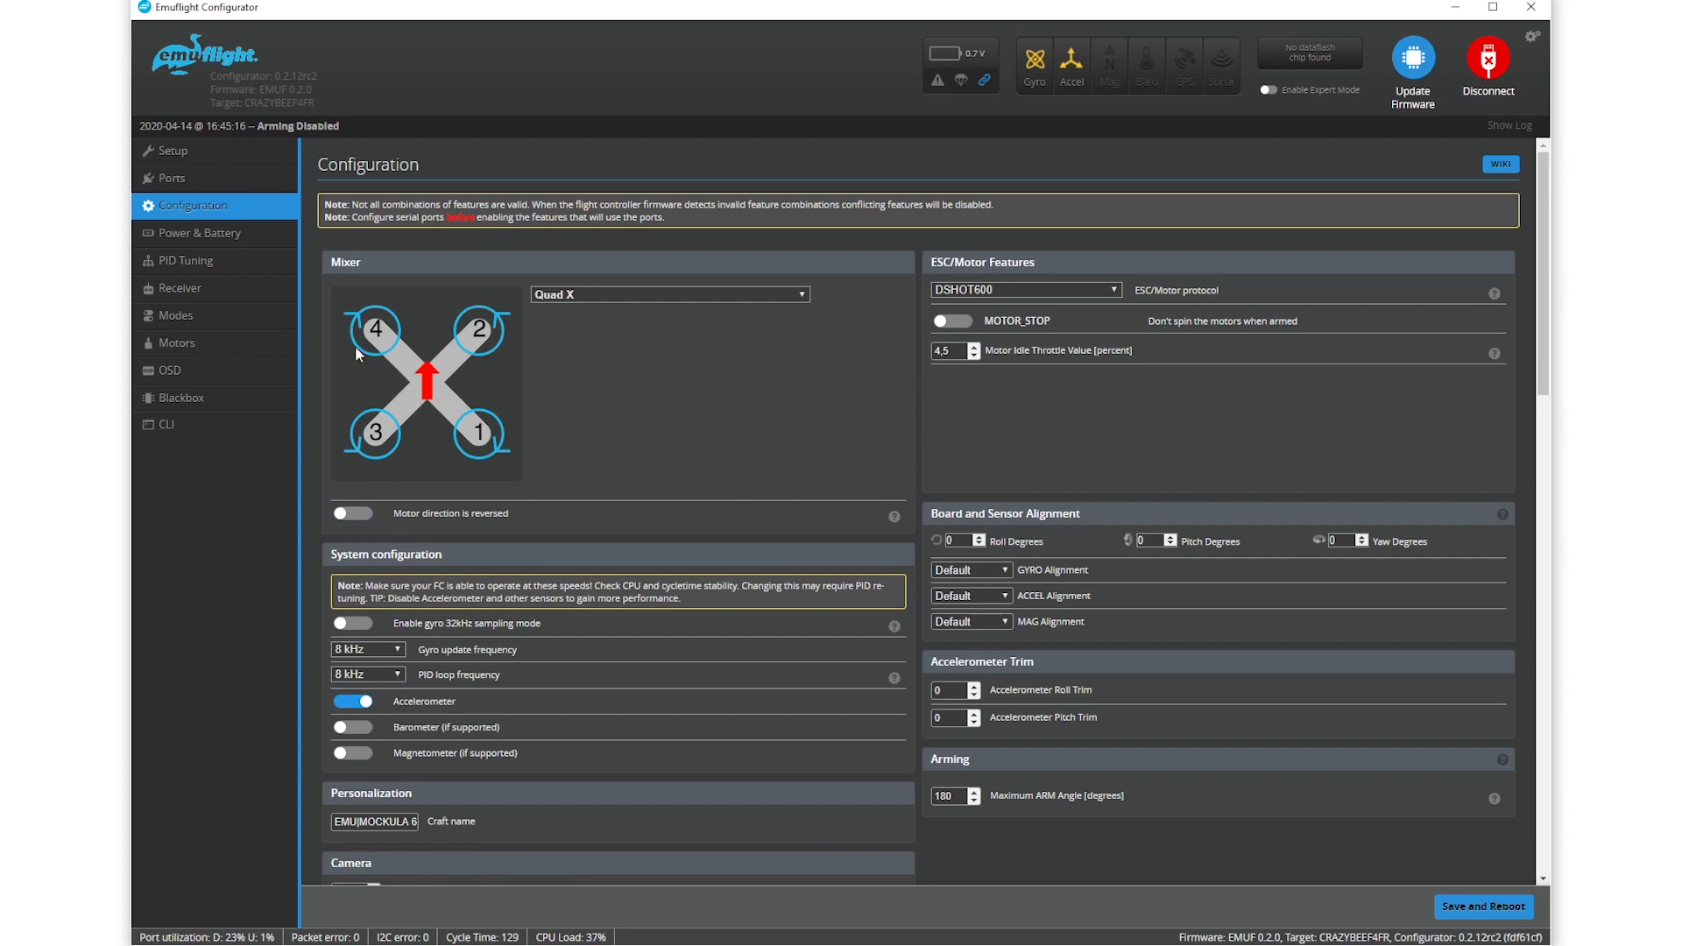
{"action": "left_click", "coordinate": [359, 515]}
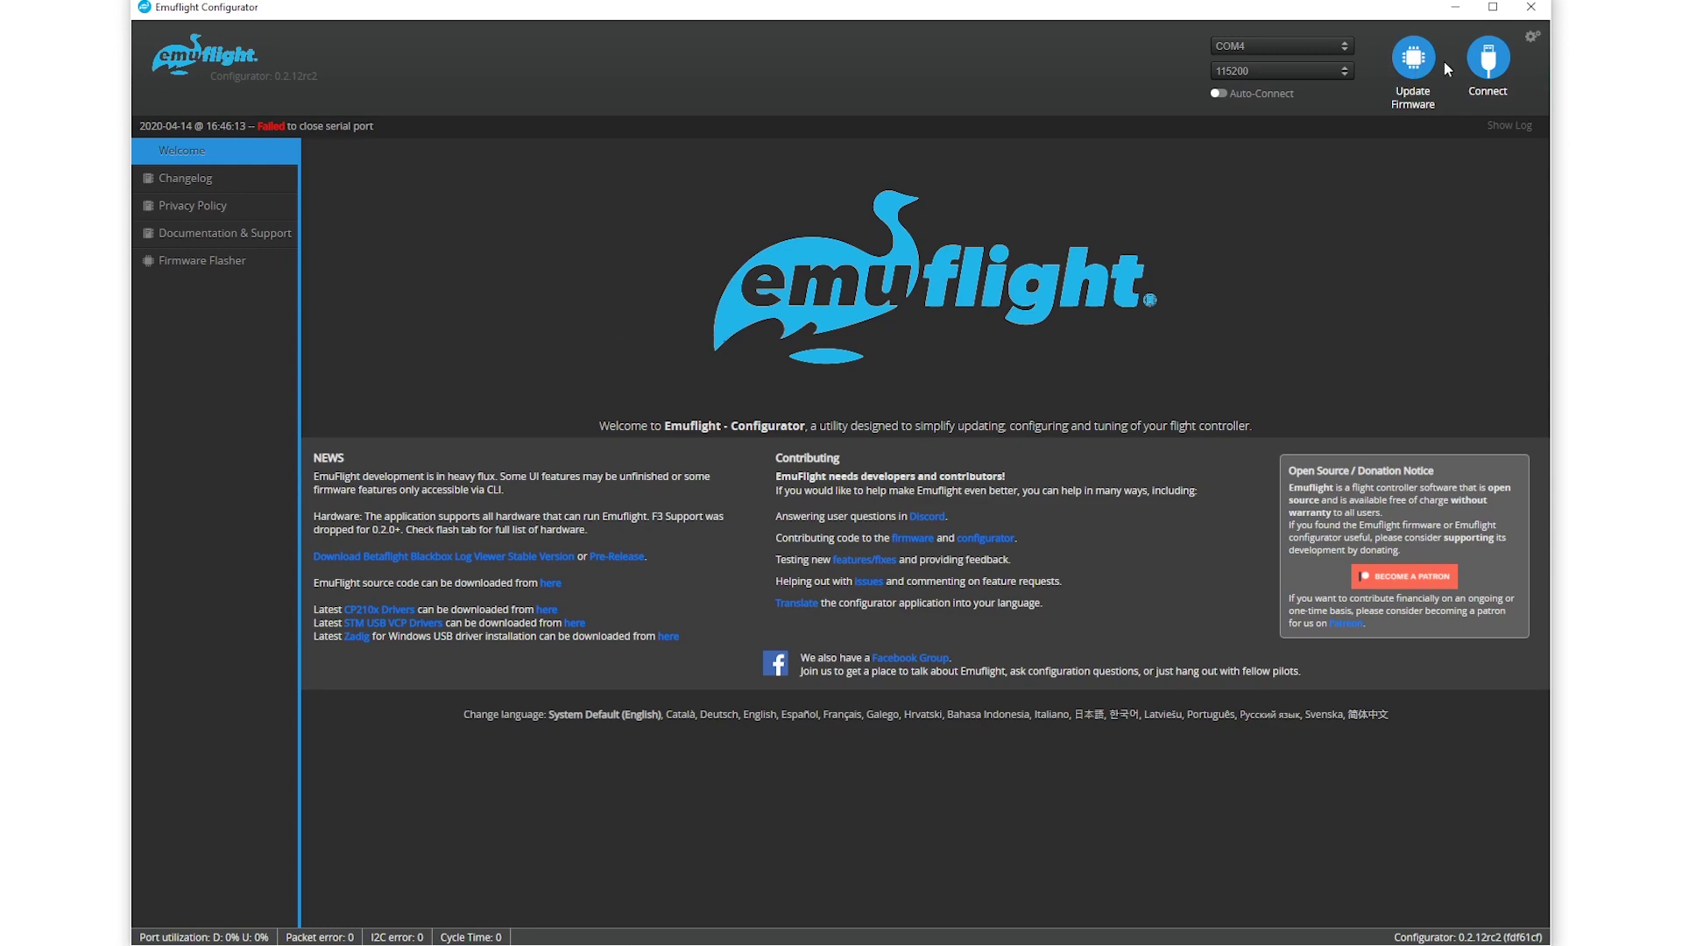
{"action": "left_click", "coordinate": [1488, 58]}
In Configuration, confirm the Receiver Mode stays on SPI RX support.
{"action": "left_click", "coordinate": [189, 205]}
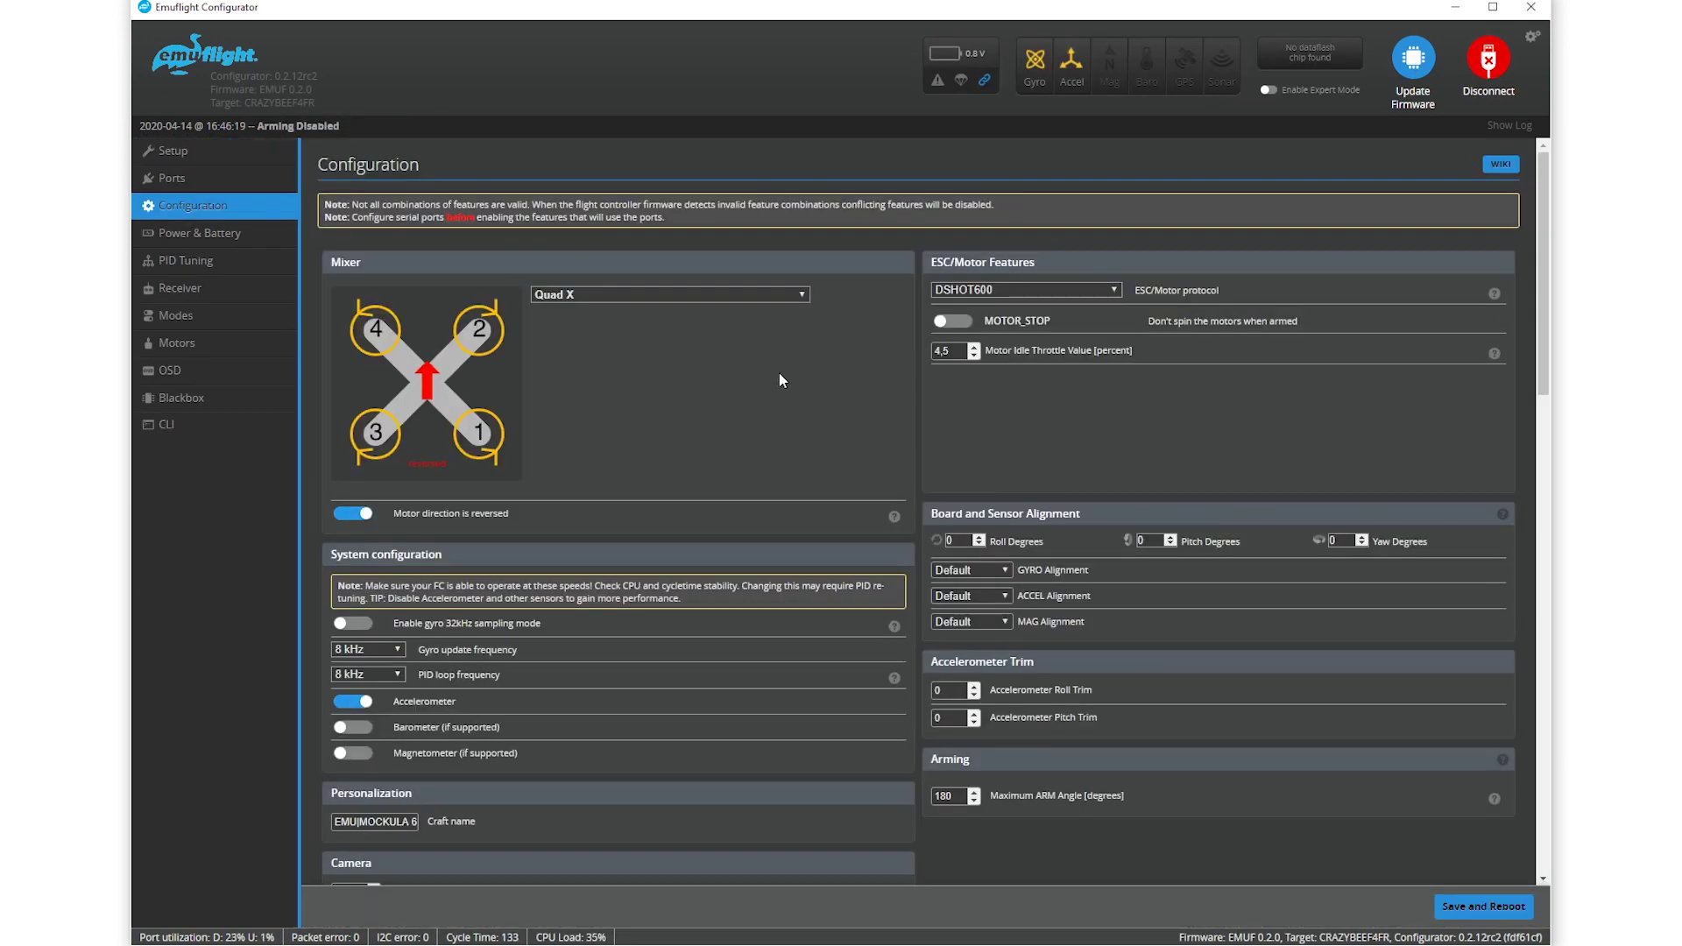
{"action": "scroll", "coordinate": [740, 459], "scroll_direction": "down", "scroll_amount": 1}
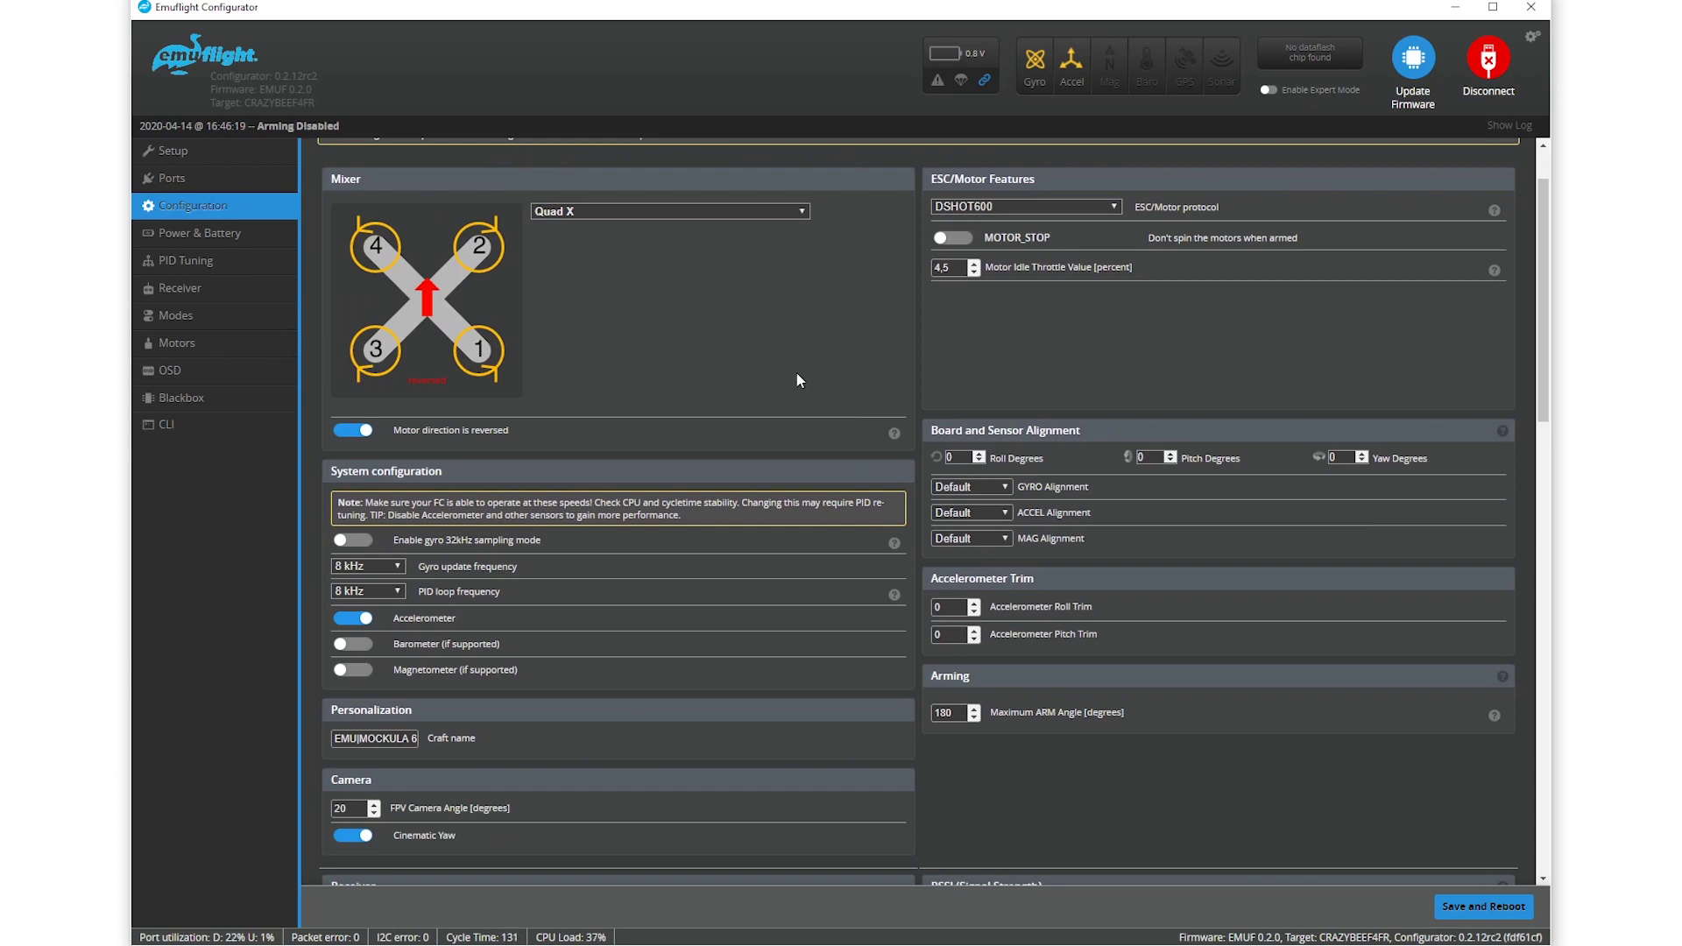
{"action": "scroll", "coordinate": [796, 371], "scroll_direction": "down", "scroll_amount": 1}
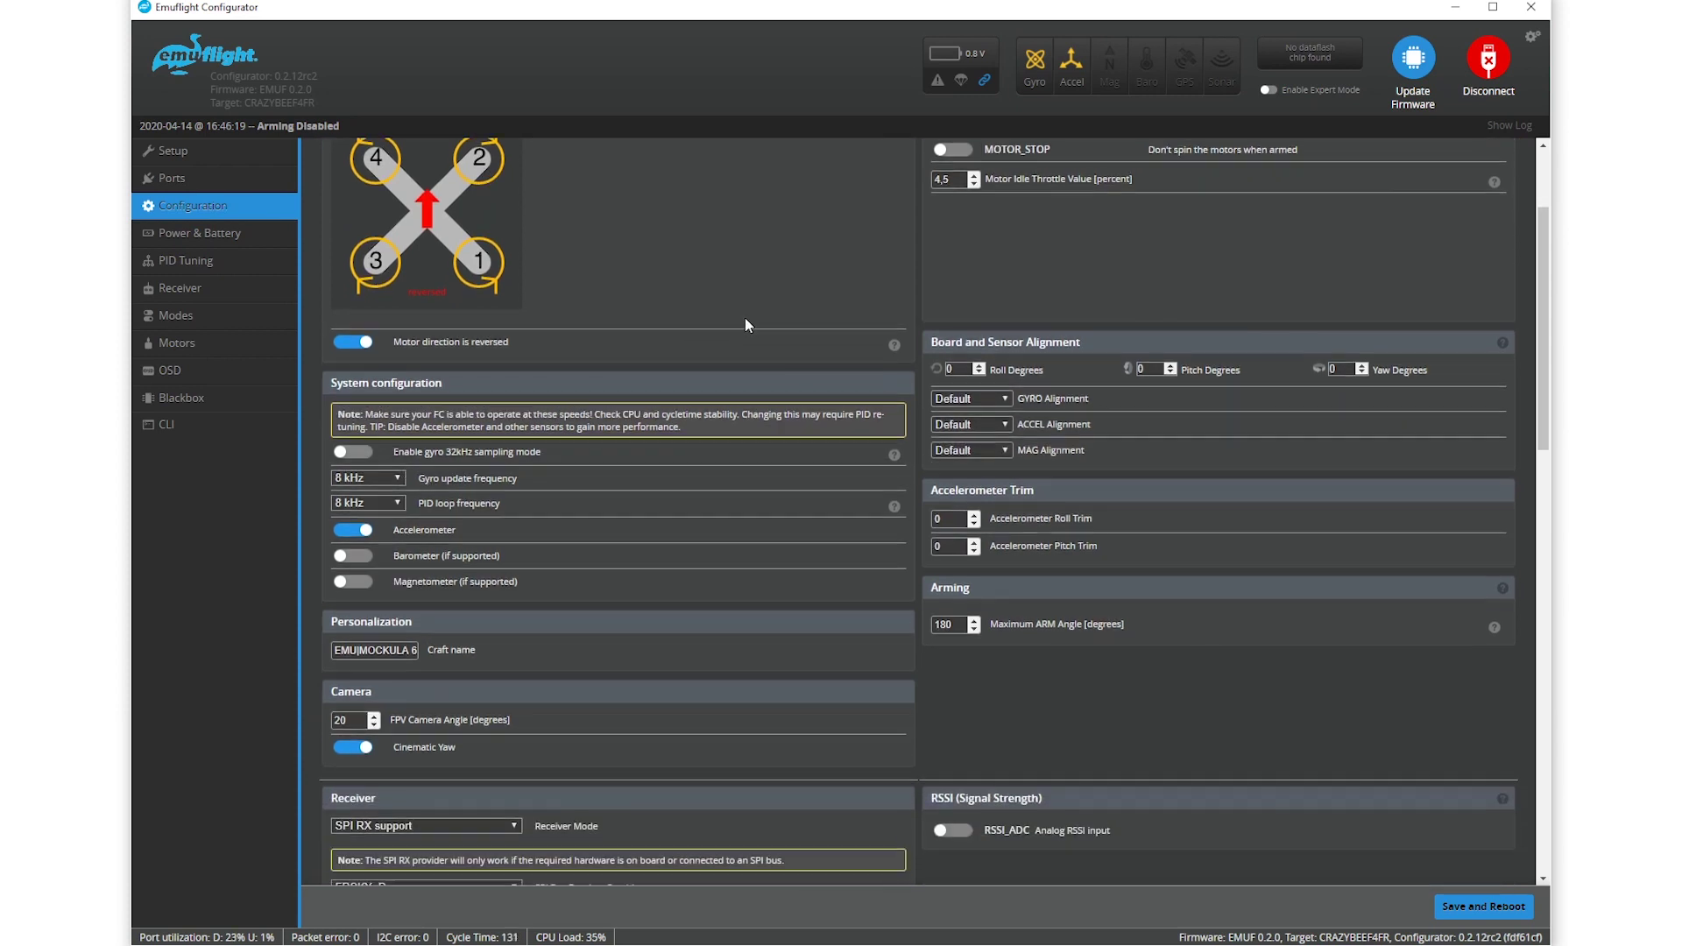
{"action": "scroll", "coordinate": [745, 317], "scroll_direction": "down", "scroll_amount": 1}
{"action": "scroll", "coordinate": [670, 318], "scroll_direction": "down", "scroll_amount": 2}
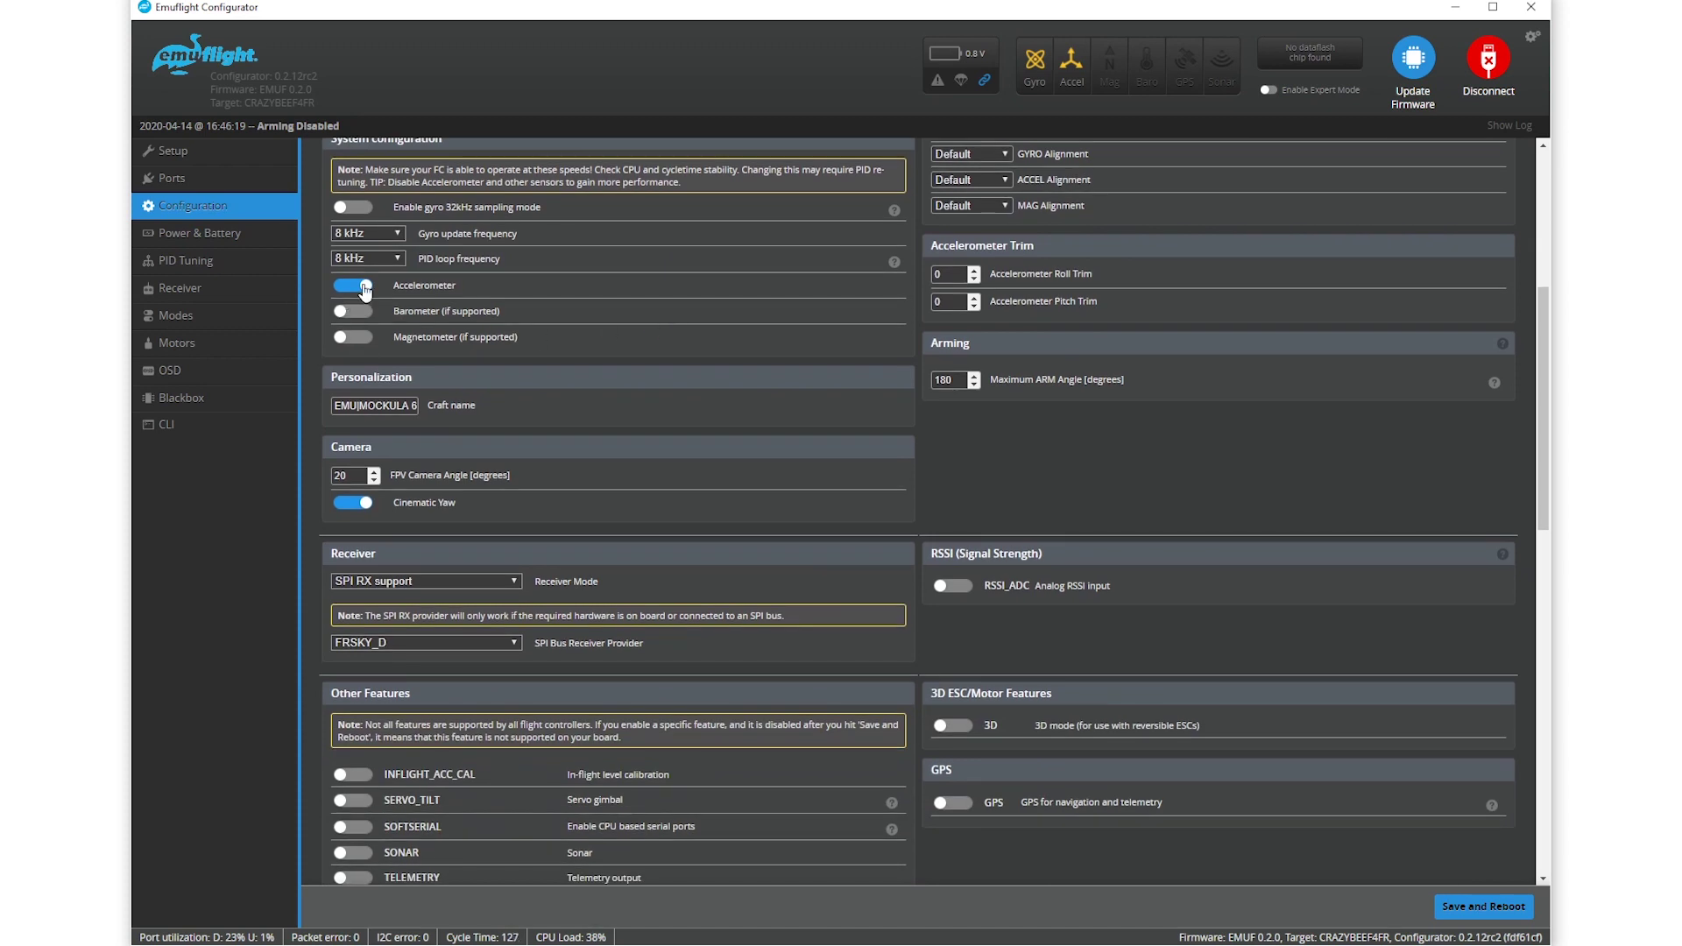
{"action": "scroll", "coordinate": [782, 278], "scroll_direction": "down", "scroll_amount": 3}
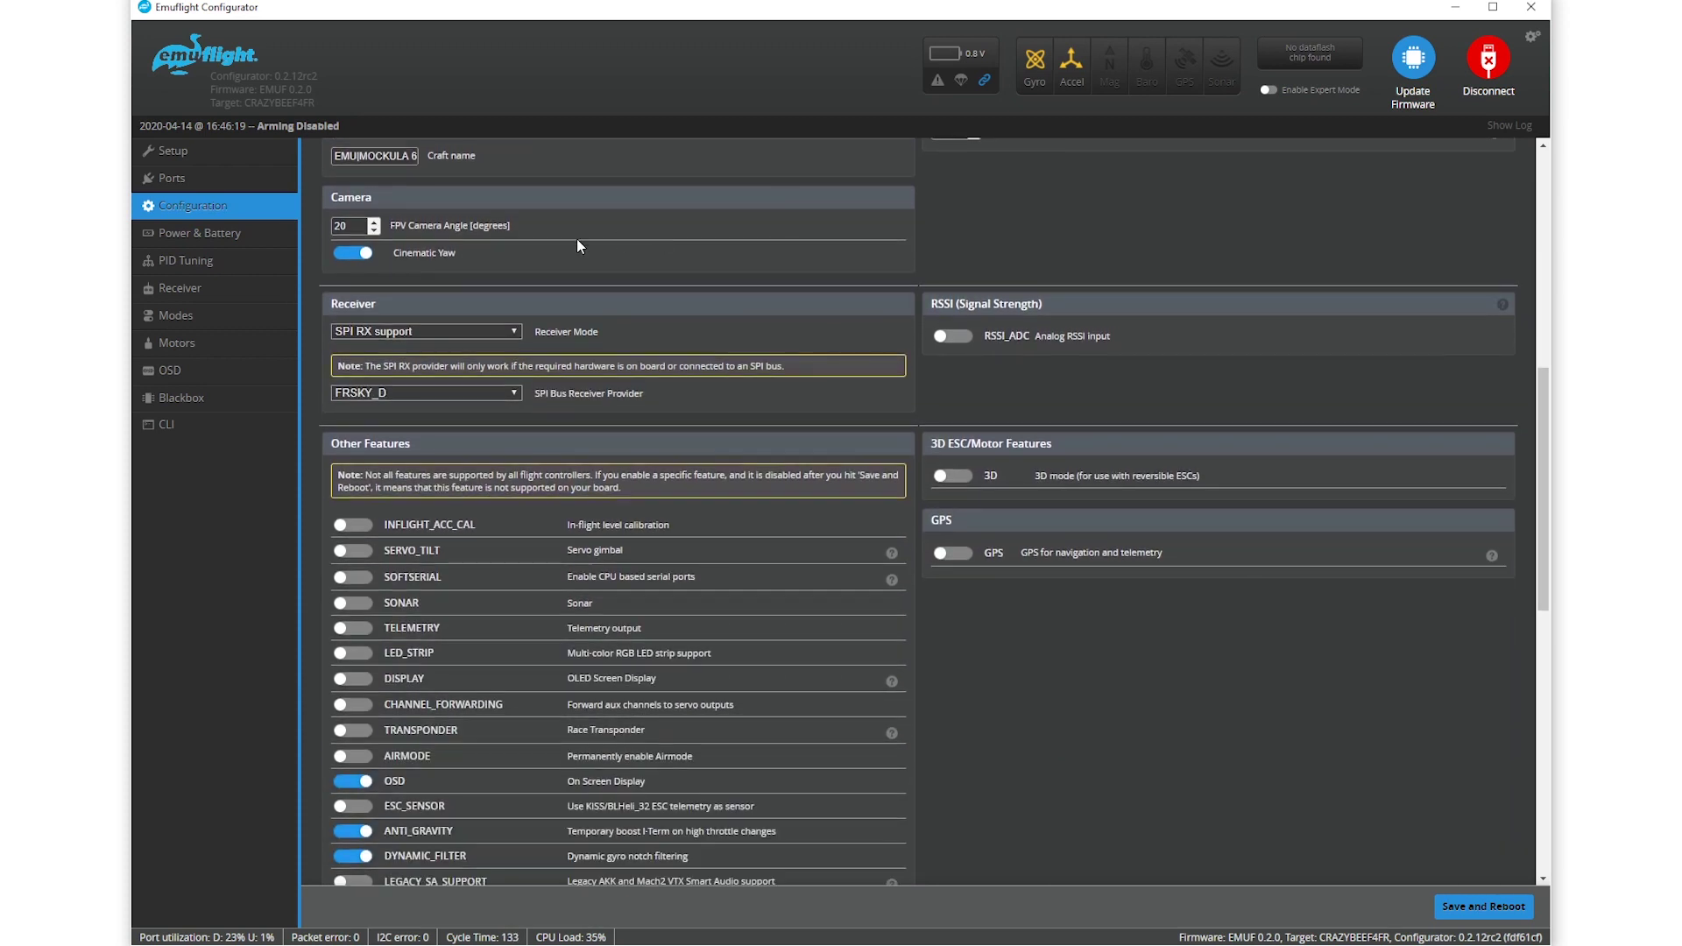
{"action": "left_click", "coordinate": [454, 333]}
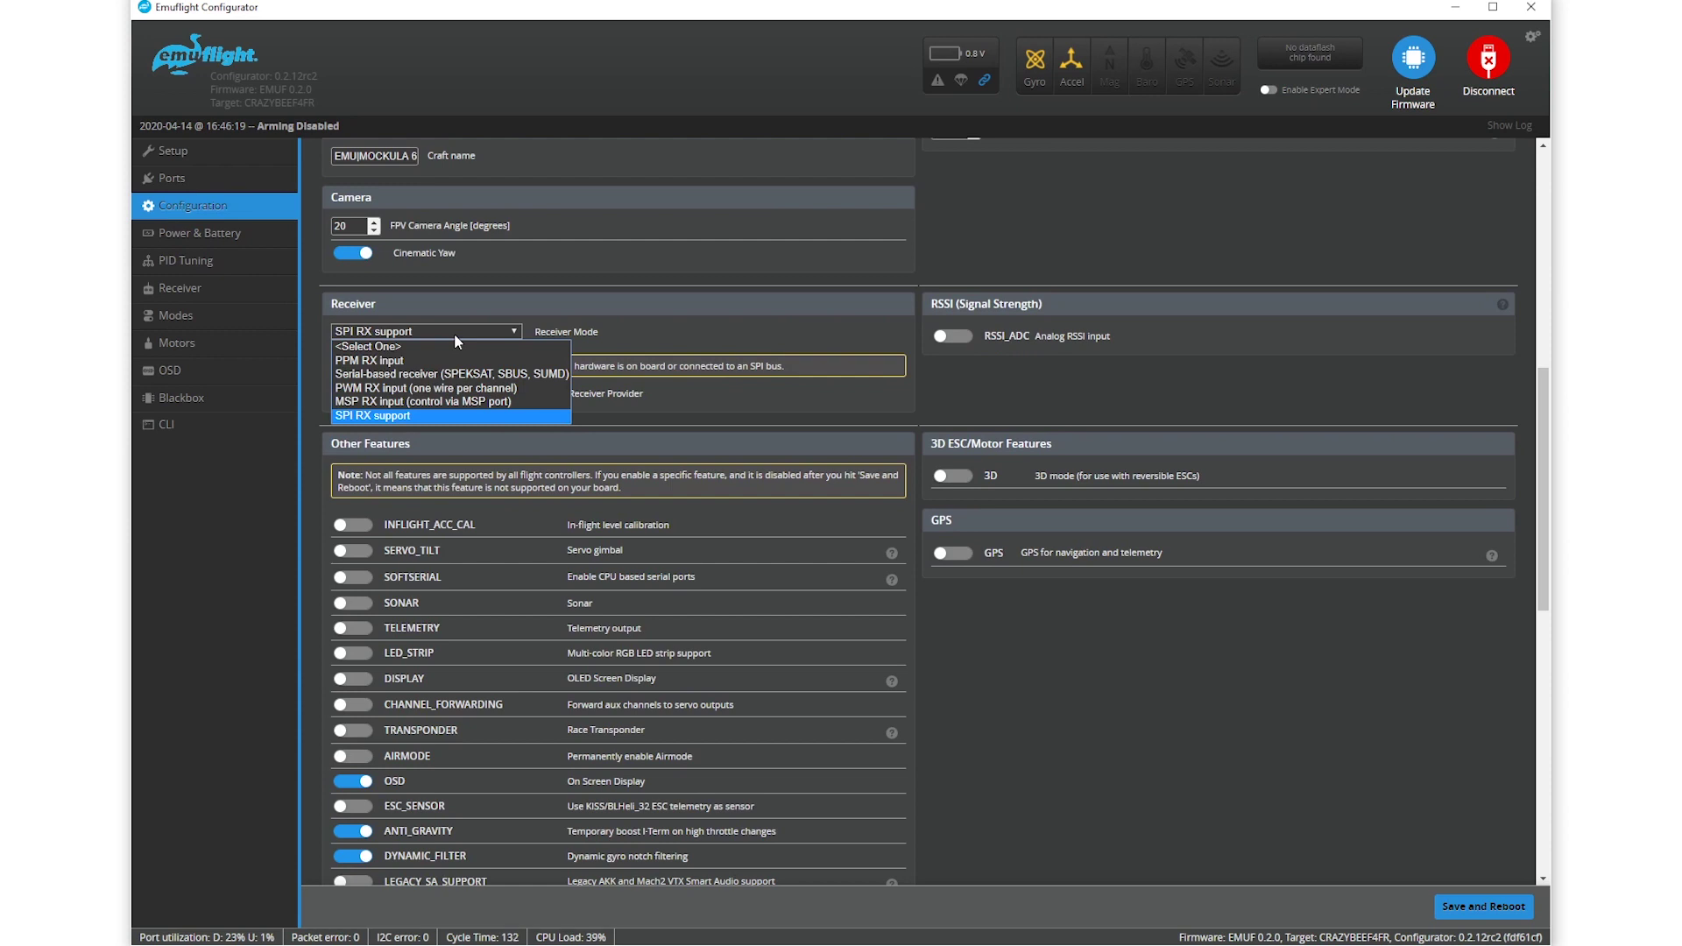
{"action": "left_click", "coordinate": [454, 333]}
Confirm the SPI Bus Receiver Provider stays FRSKY_D, then go to Power & Battery.
{"action": "scroll", "coordinate": [590, 415], "scroll_direction": "down", "scroll_amount": 1}
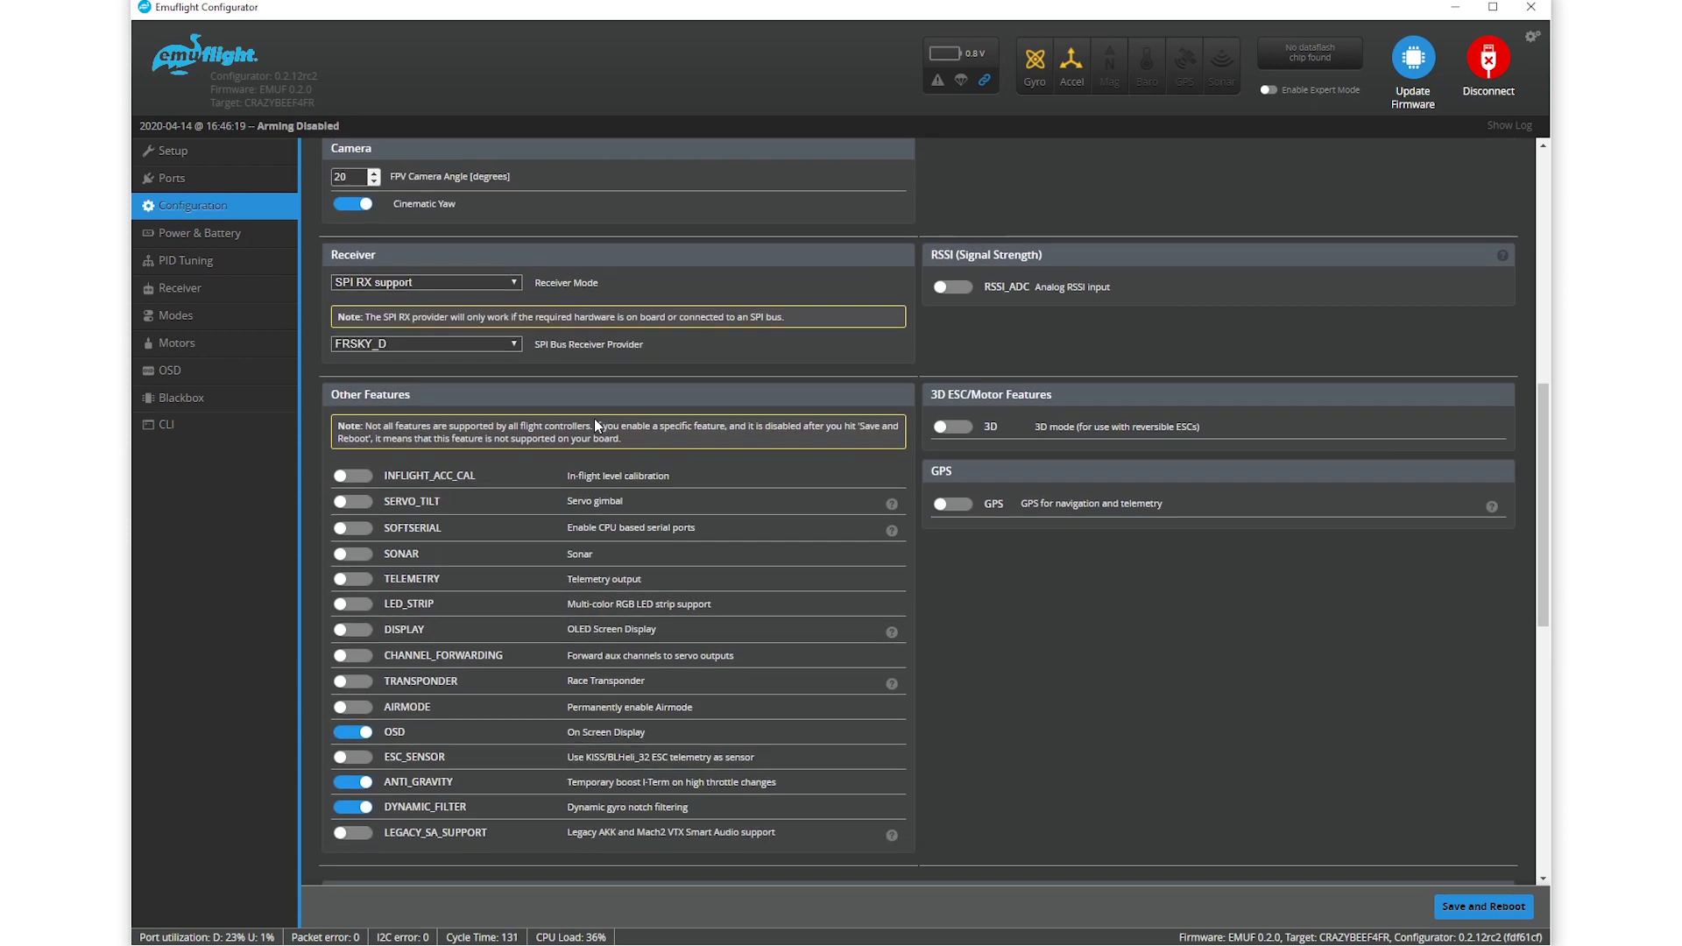
{"action": "left_click", "coordinate": [411, 310]}
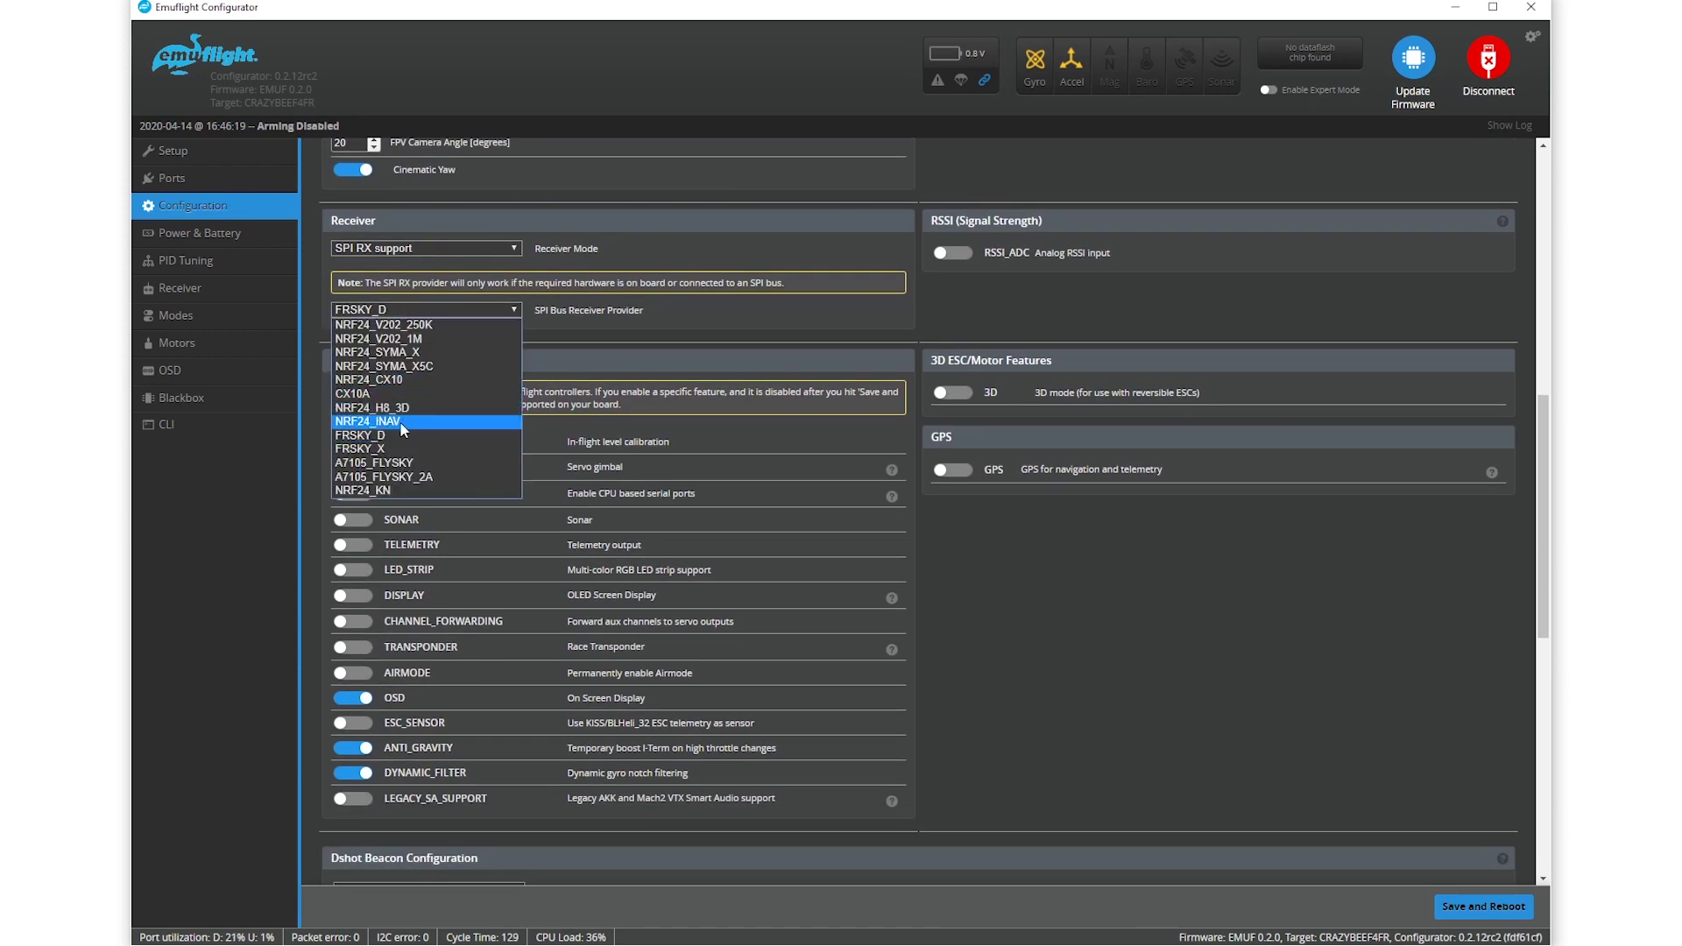
{"action": "left_click", "coordinate": [386, 440]}
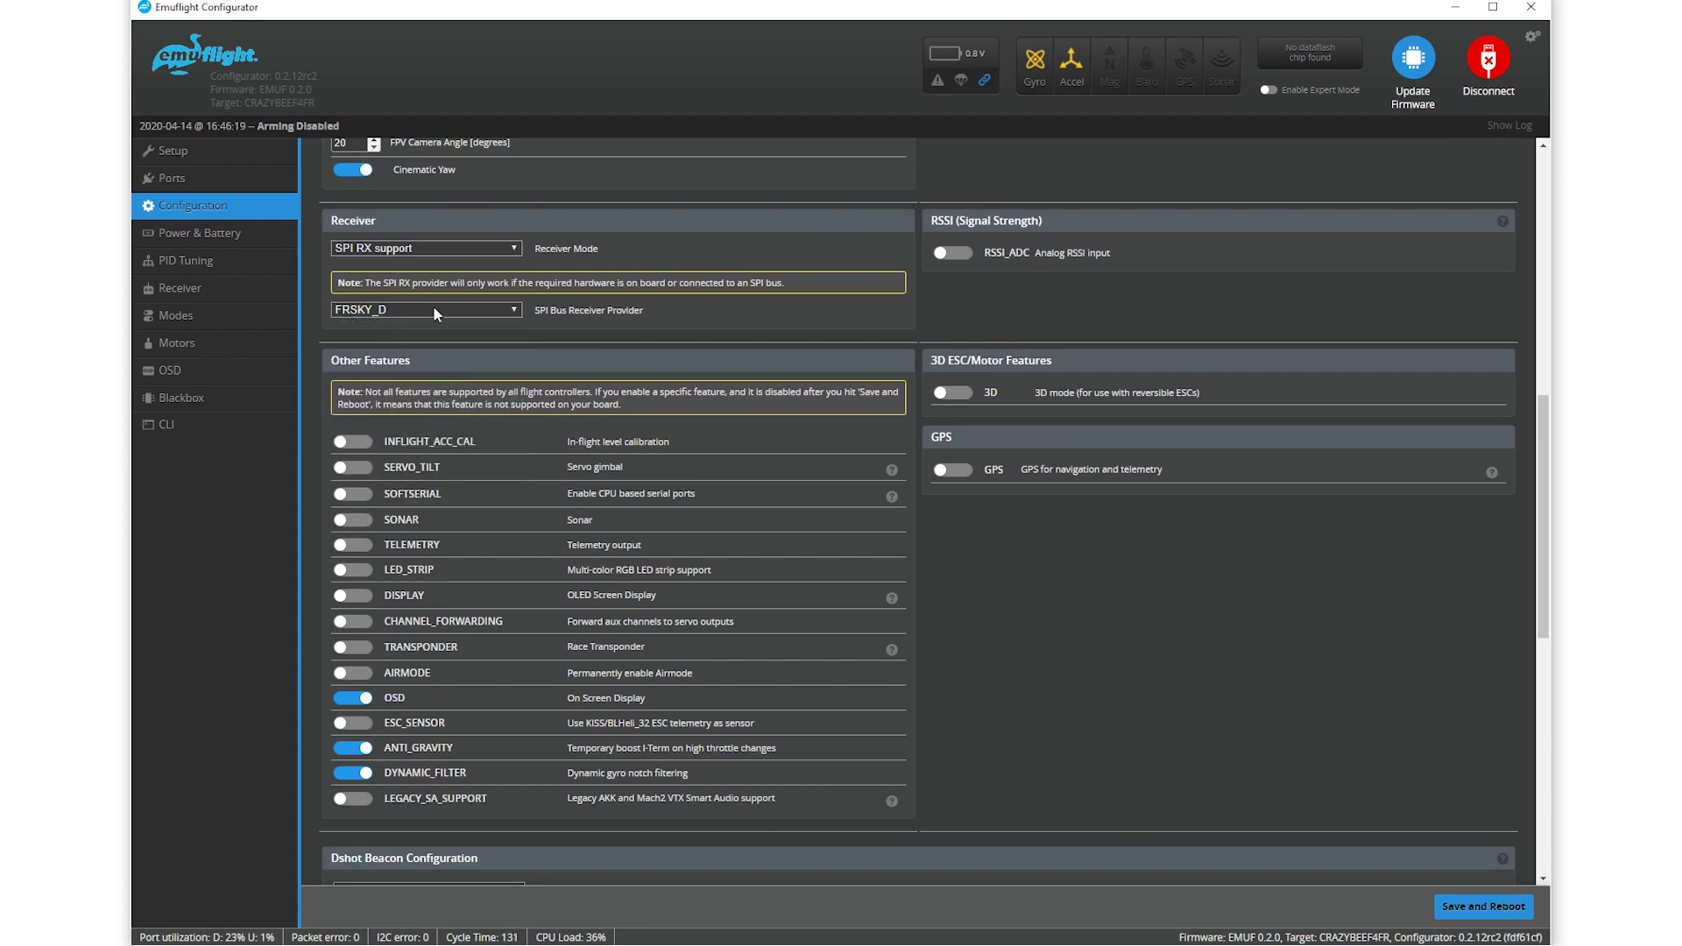
{"action": "left_click", "coordinate": [433, 312]}
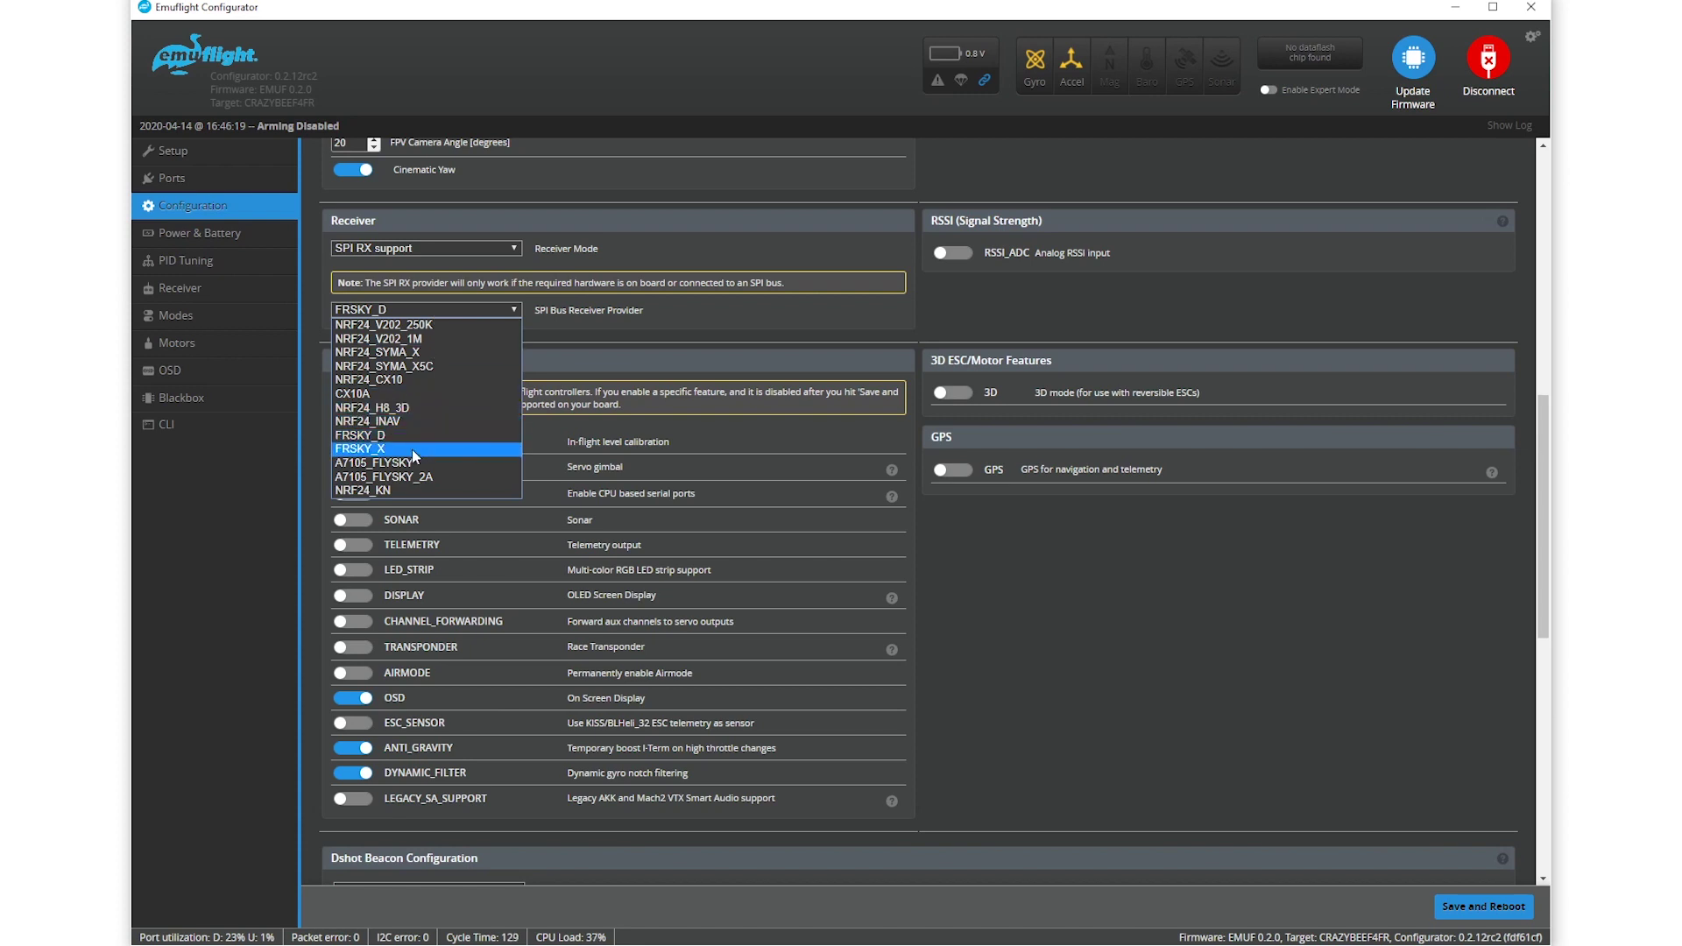
{"action": "left_click", "coordinate": [444, 303]}
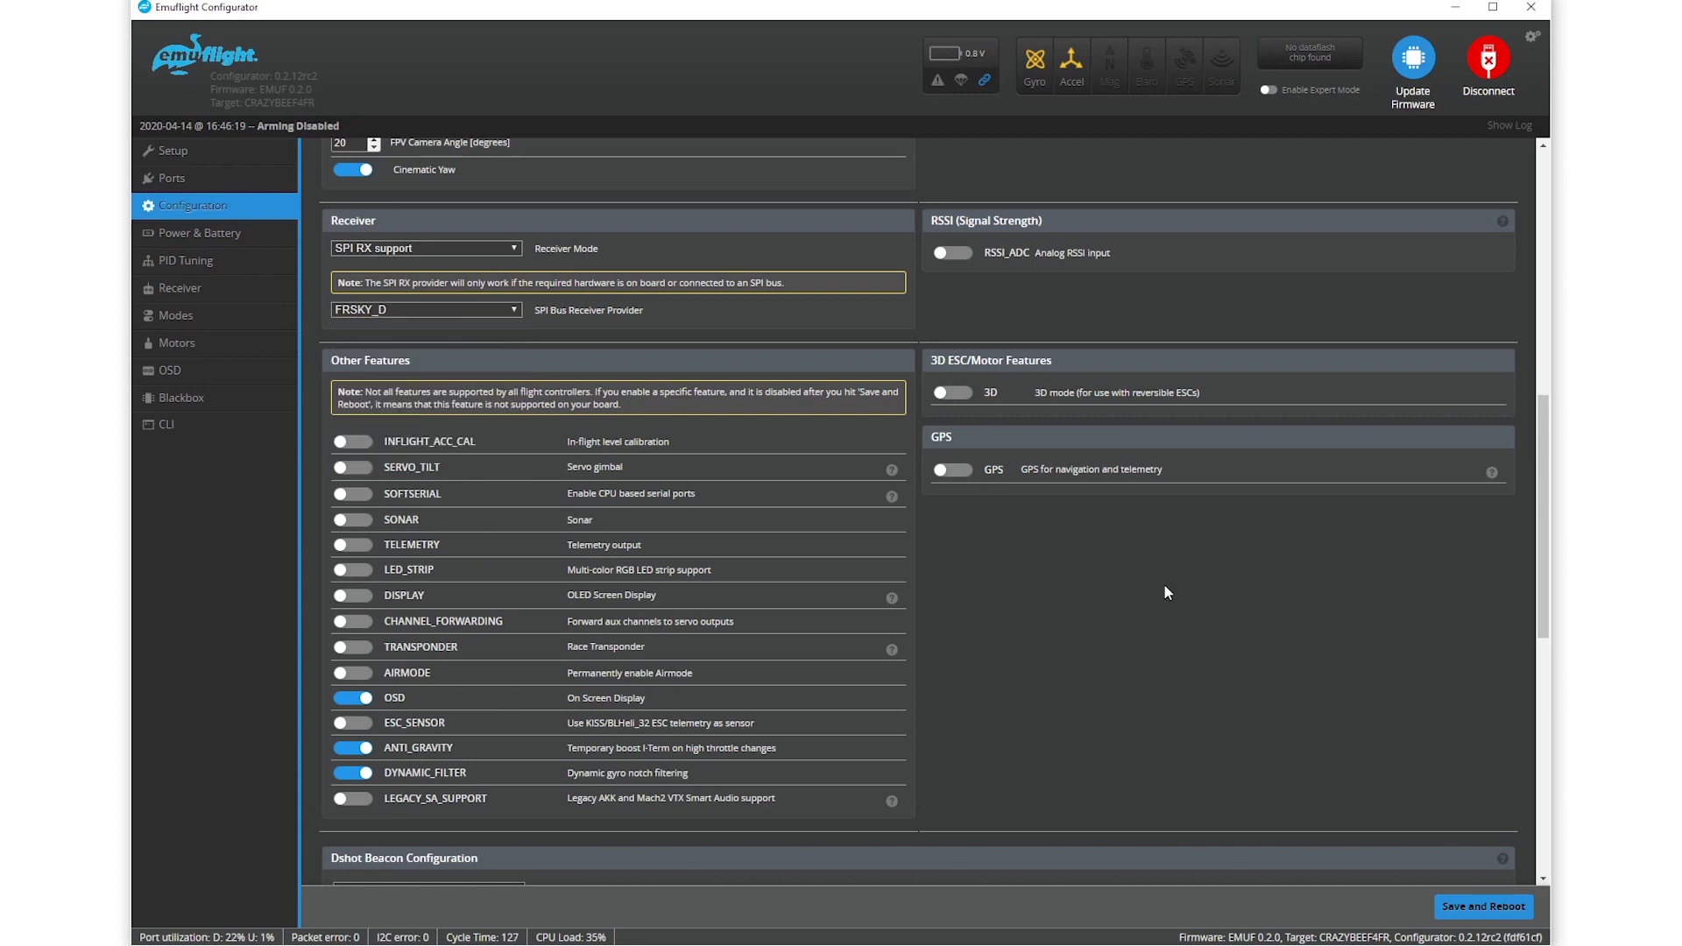
{"action": "scroll", "coordinate": [1164, 587], "scroll_direction": "down", "scroll_amount": 5}
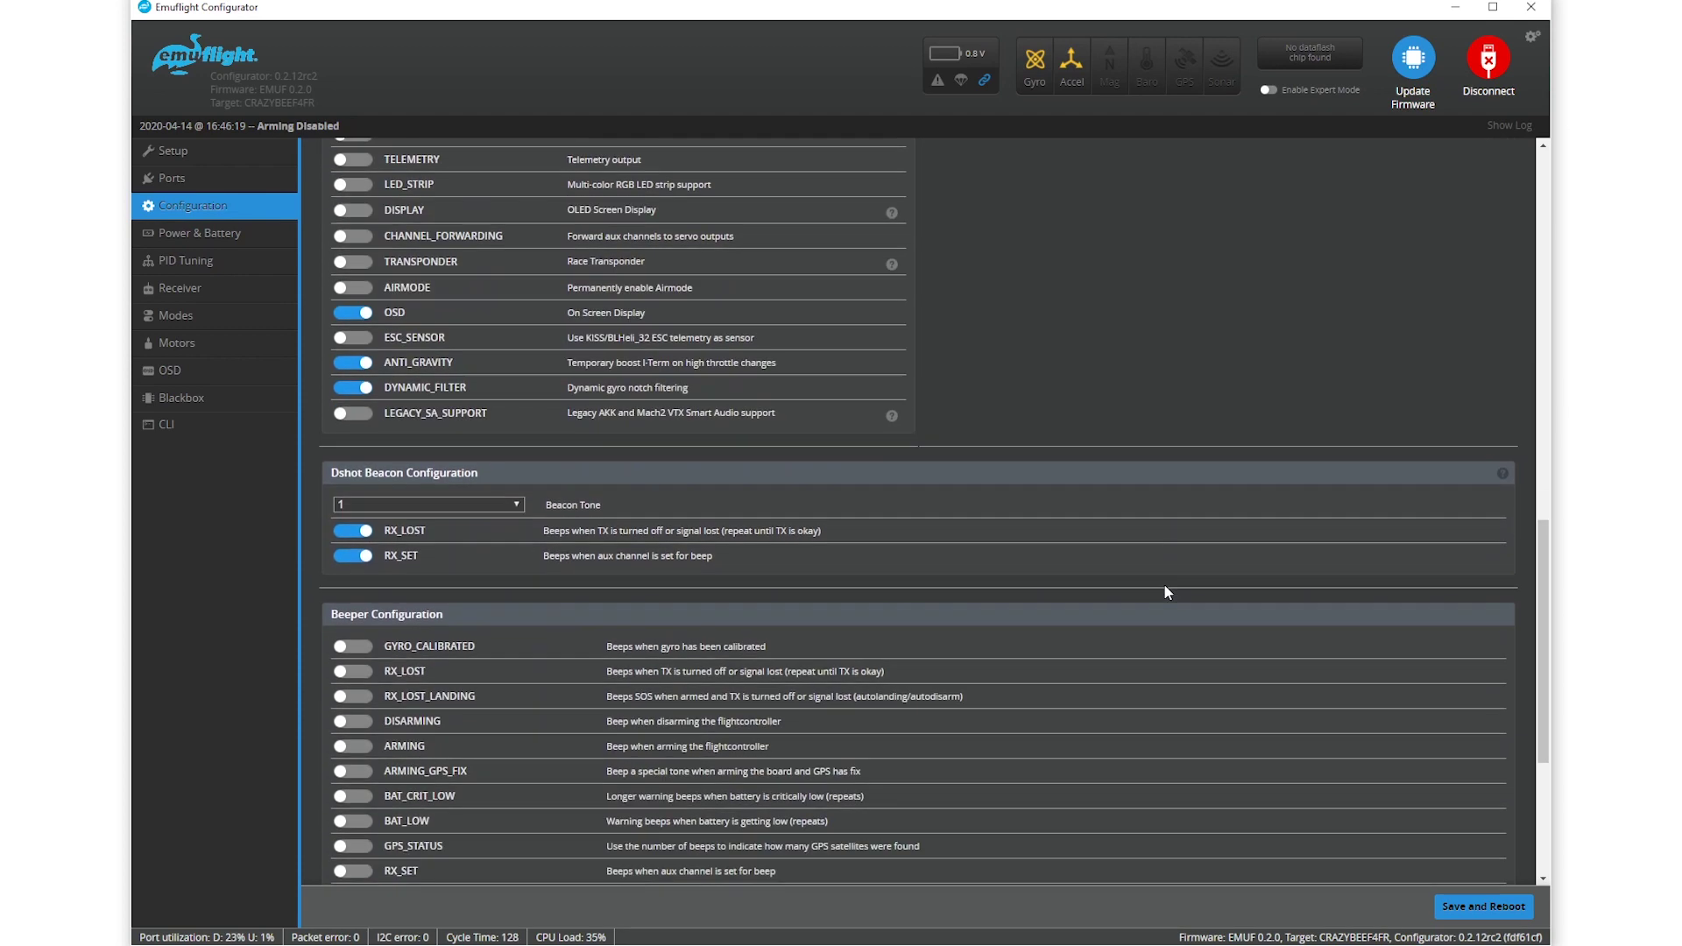
{"action": "scroll", "coordinate": [1165, 591], "scroll_direction": "down", "scroll_amount": 4}
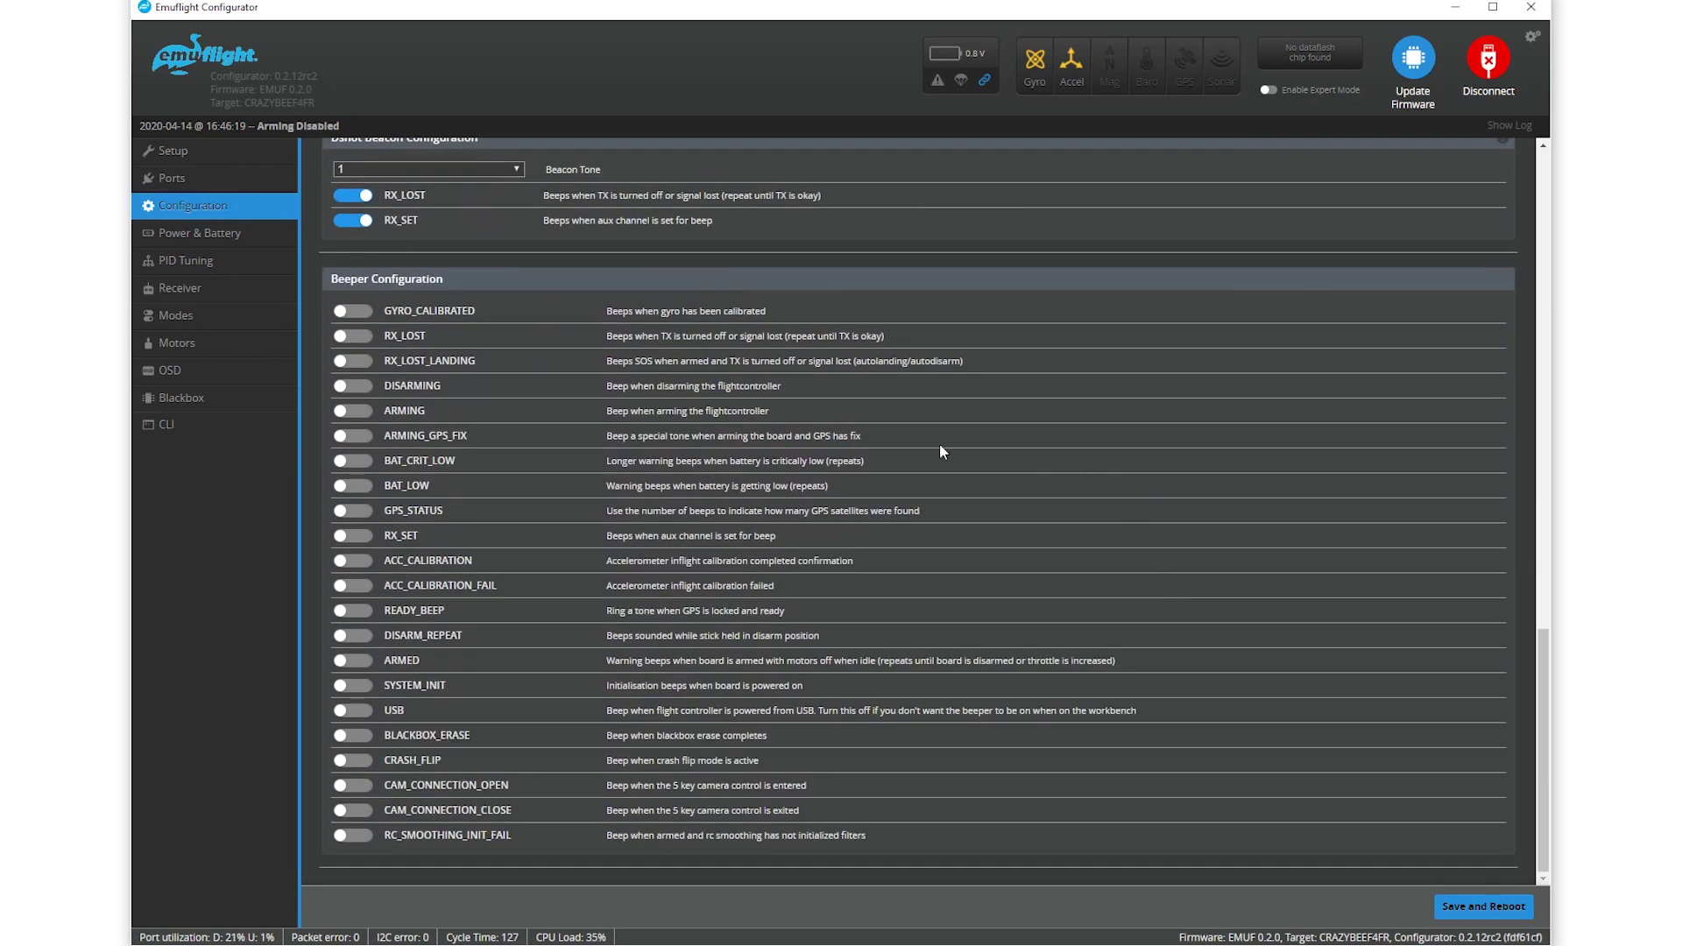
{"action": "left_click", "coordinate": [197, 233]}
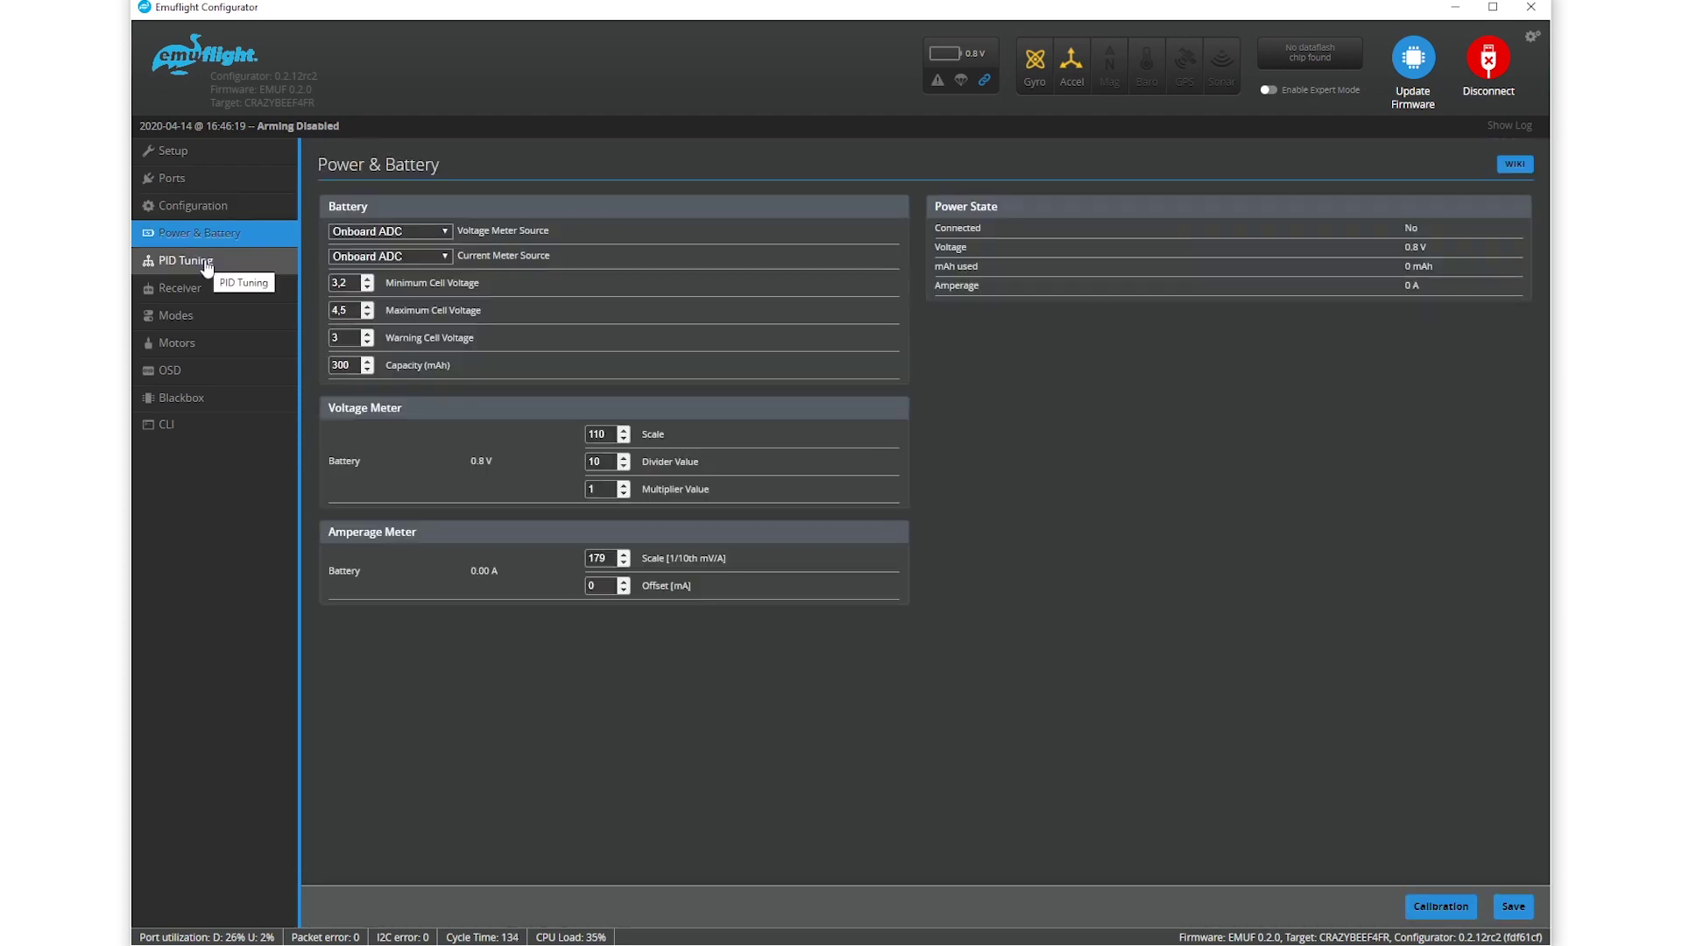
Look over the PID Tuning values, then select the AETR1234 channel map on the Receiver page.
{"action": "left_click", "coordinate": [207, 264]}
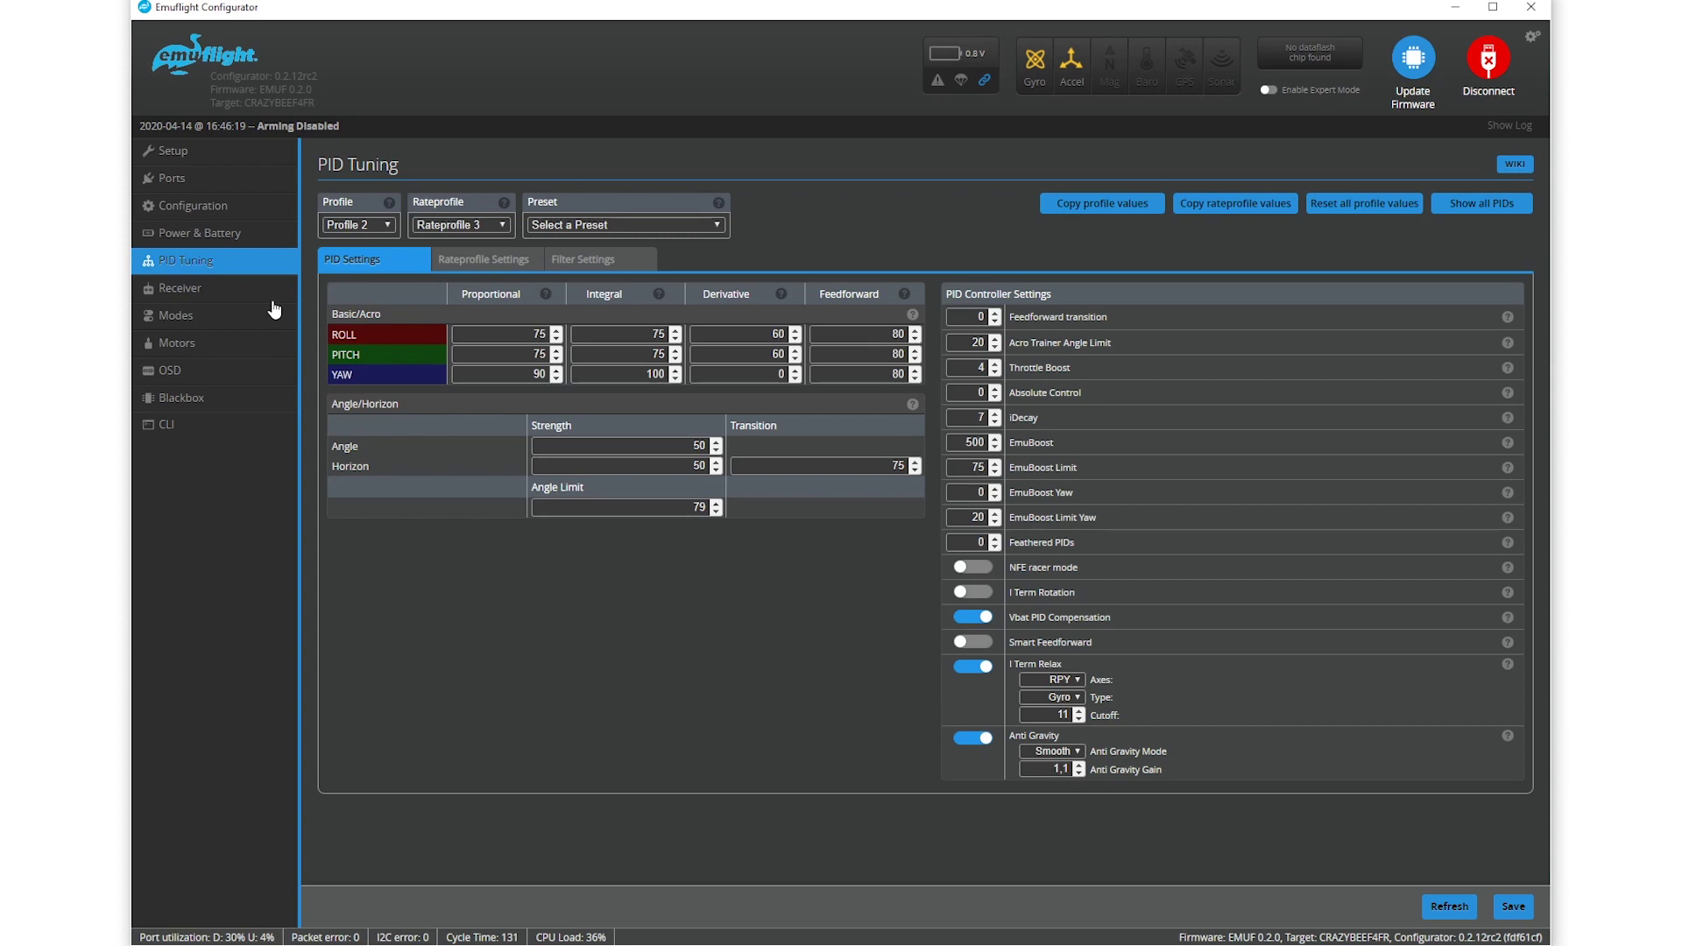
{"action": "left_click", "coordinate": [205, 295]}
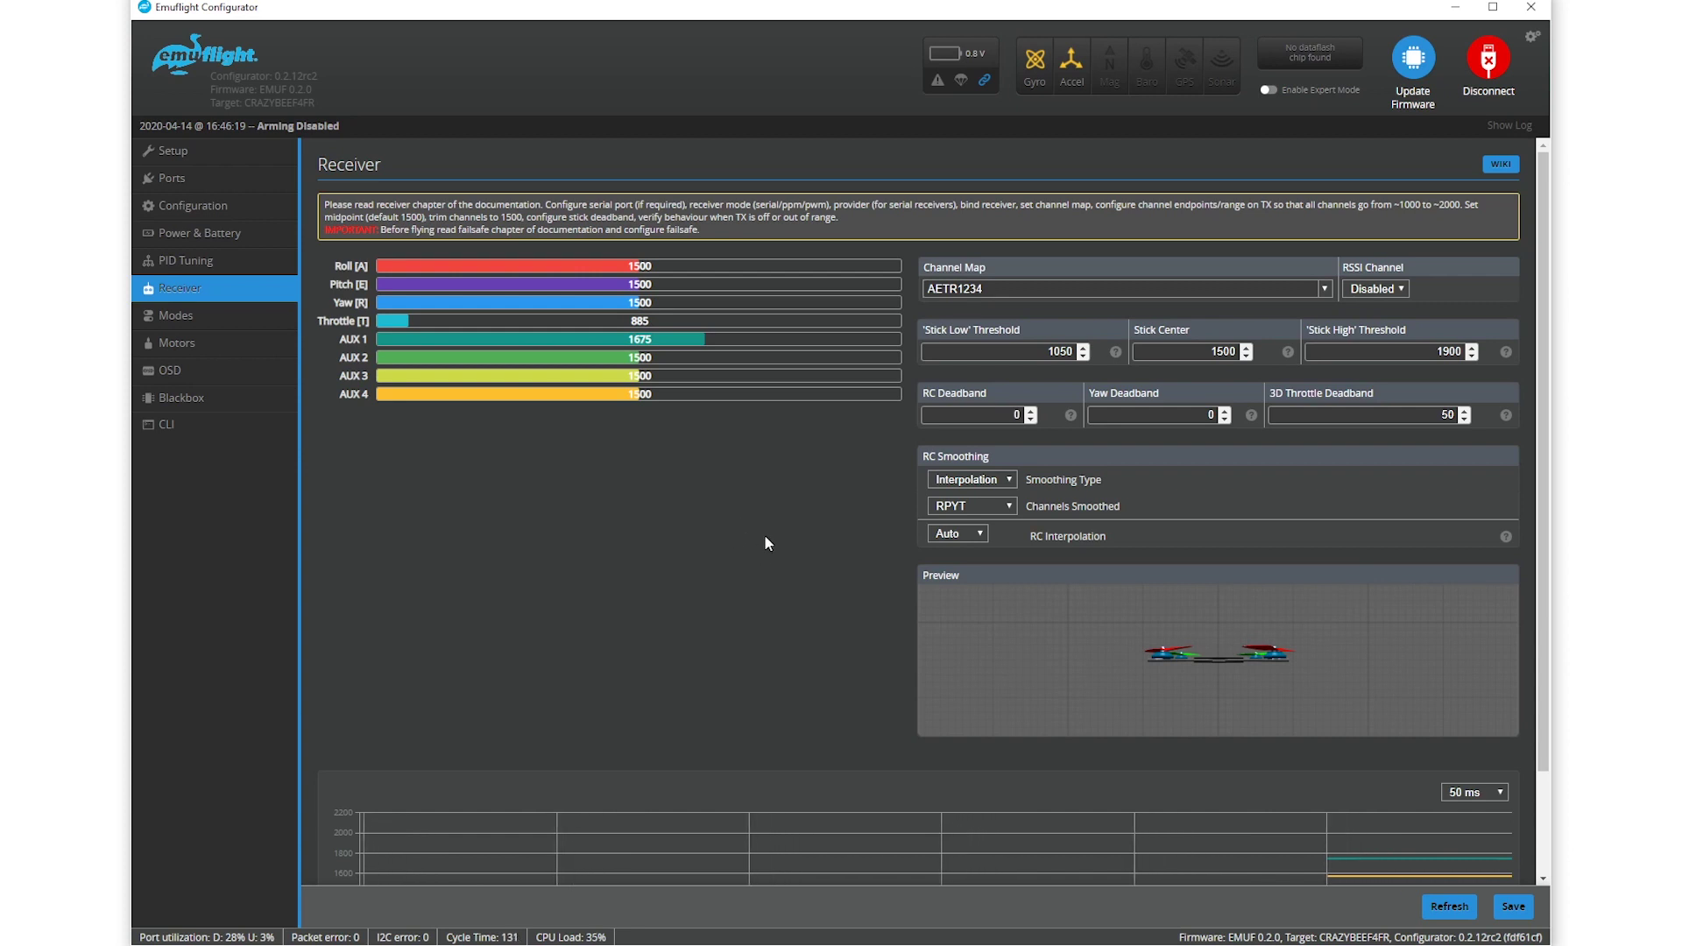
{"action": "double_click", "coordinate": [944, 281]}
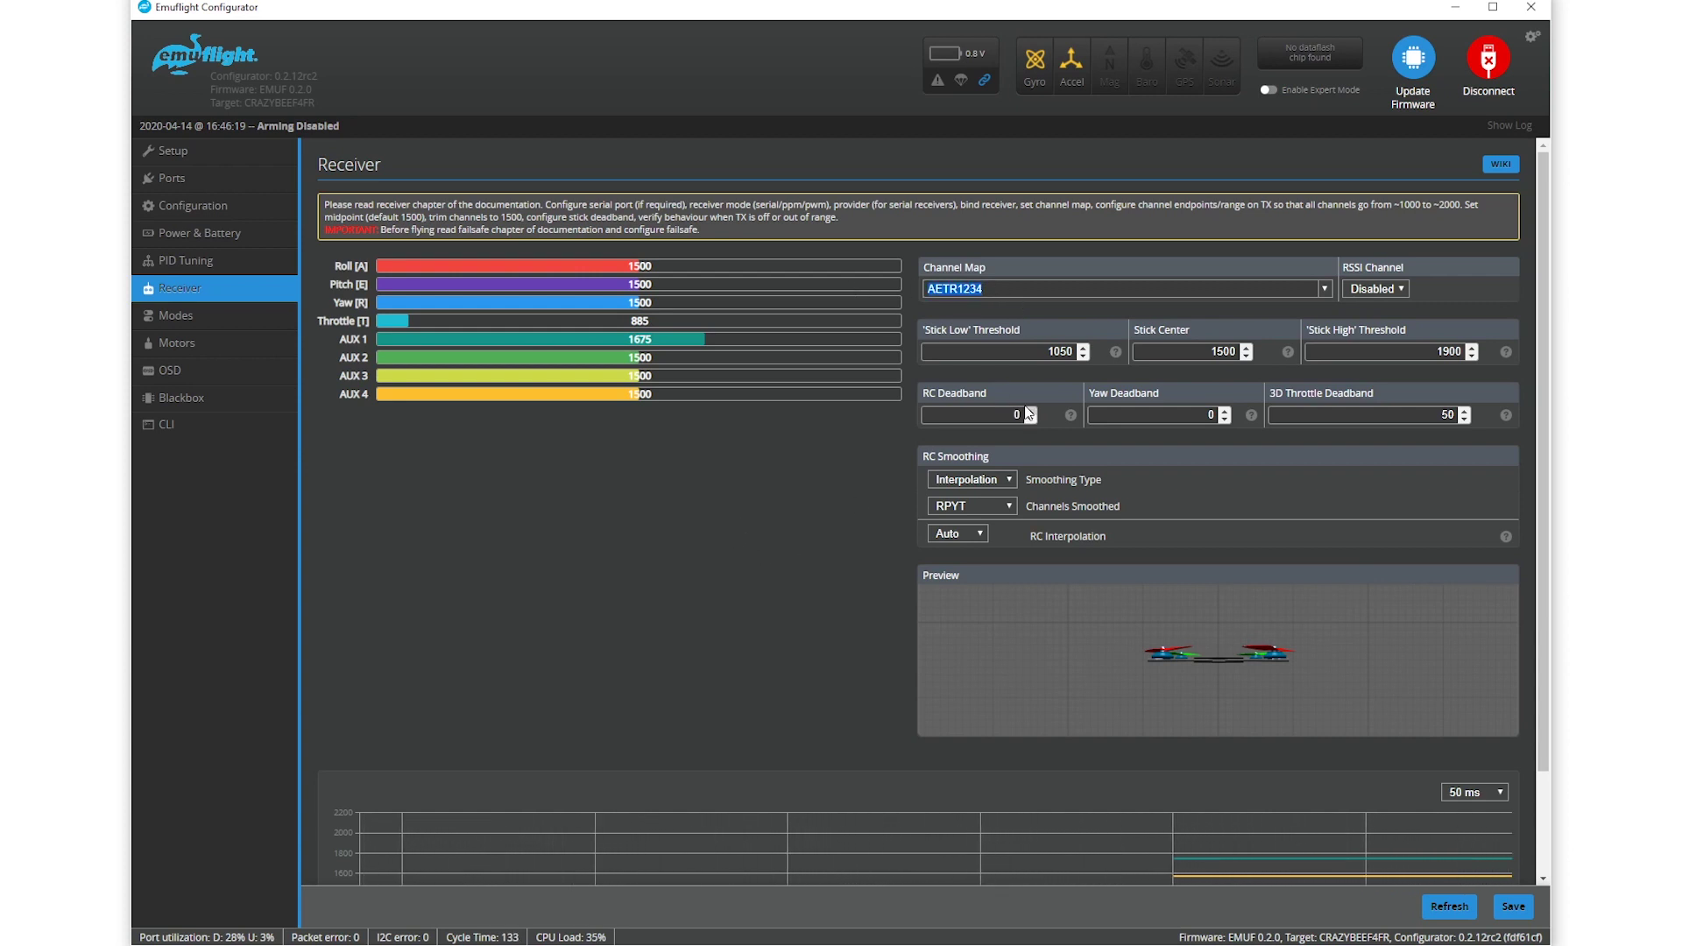
Edit the channel map from AETR1234 to TAER1234 and save it.
{"action": "left_click", "coordinate": [944, 284]}
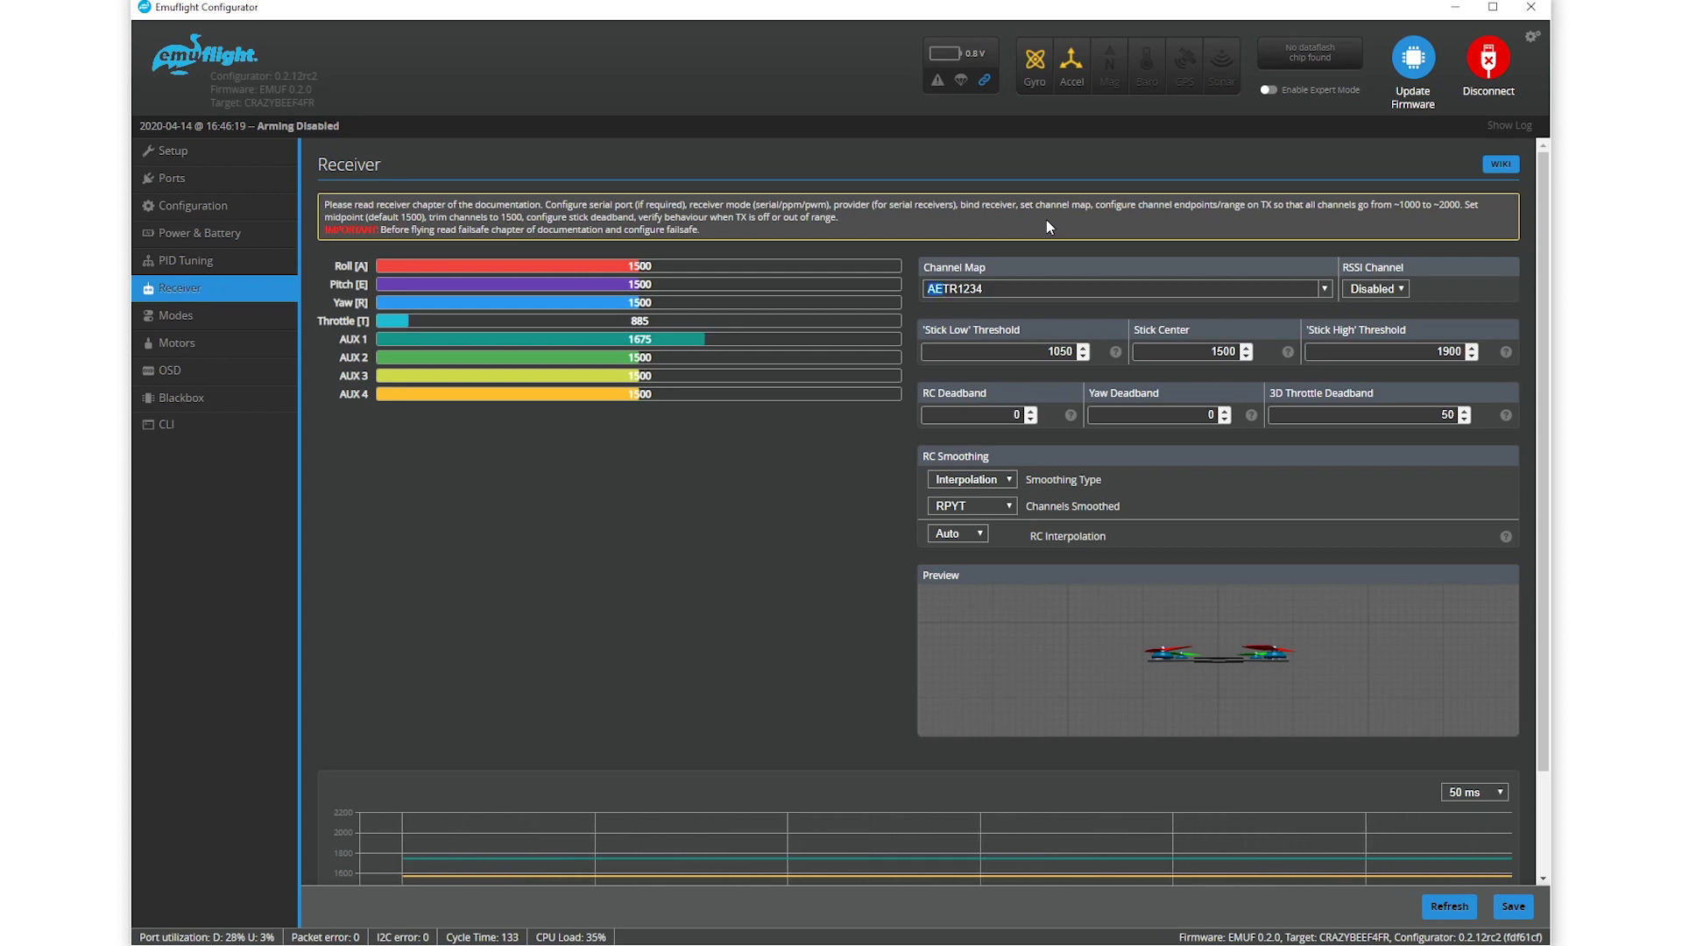
{"action": "key", "text": "BackSpace"}
{"action": "key", "text": "BackSpace"}
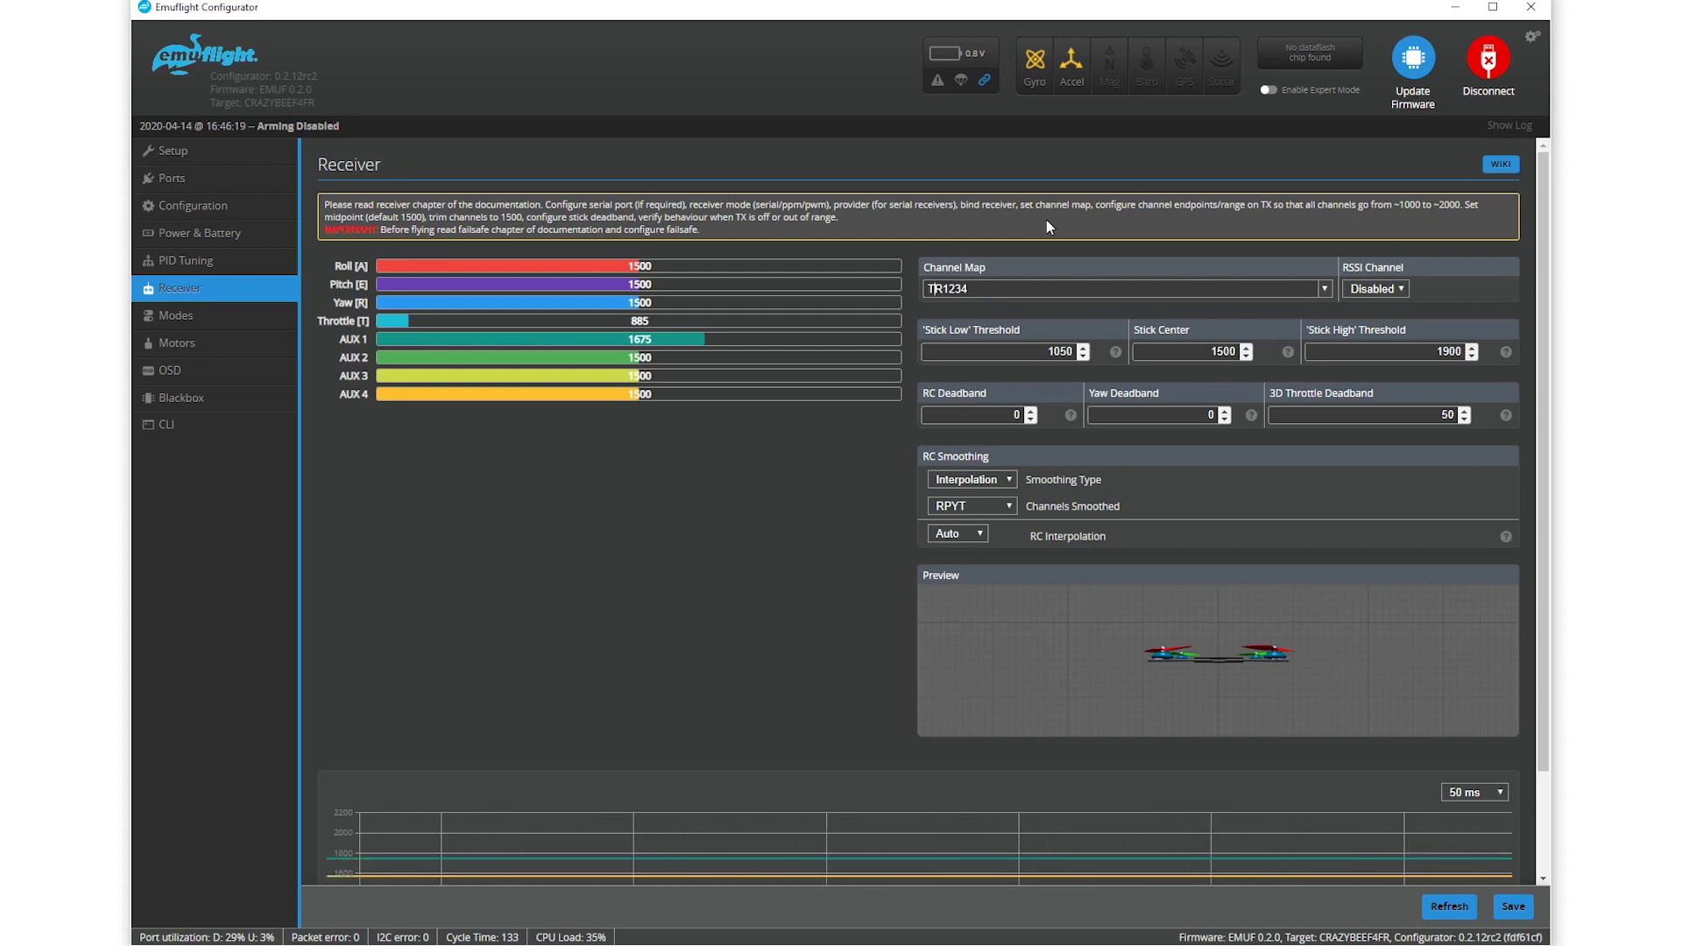
{"action": "type", "text": "AE"}
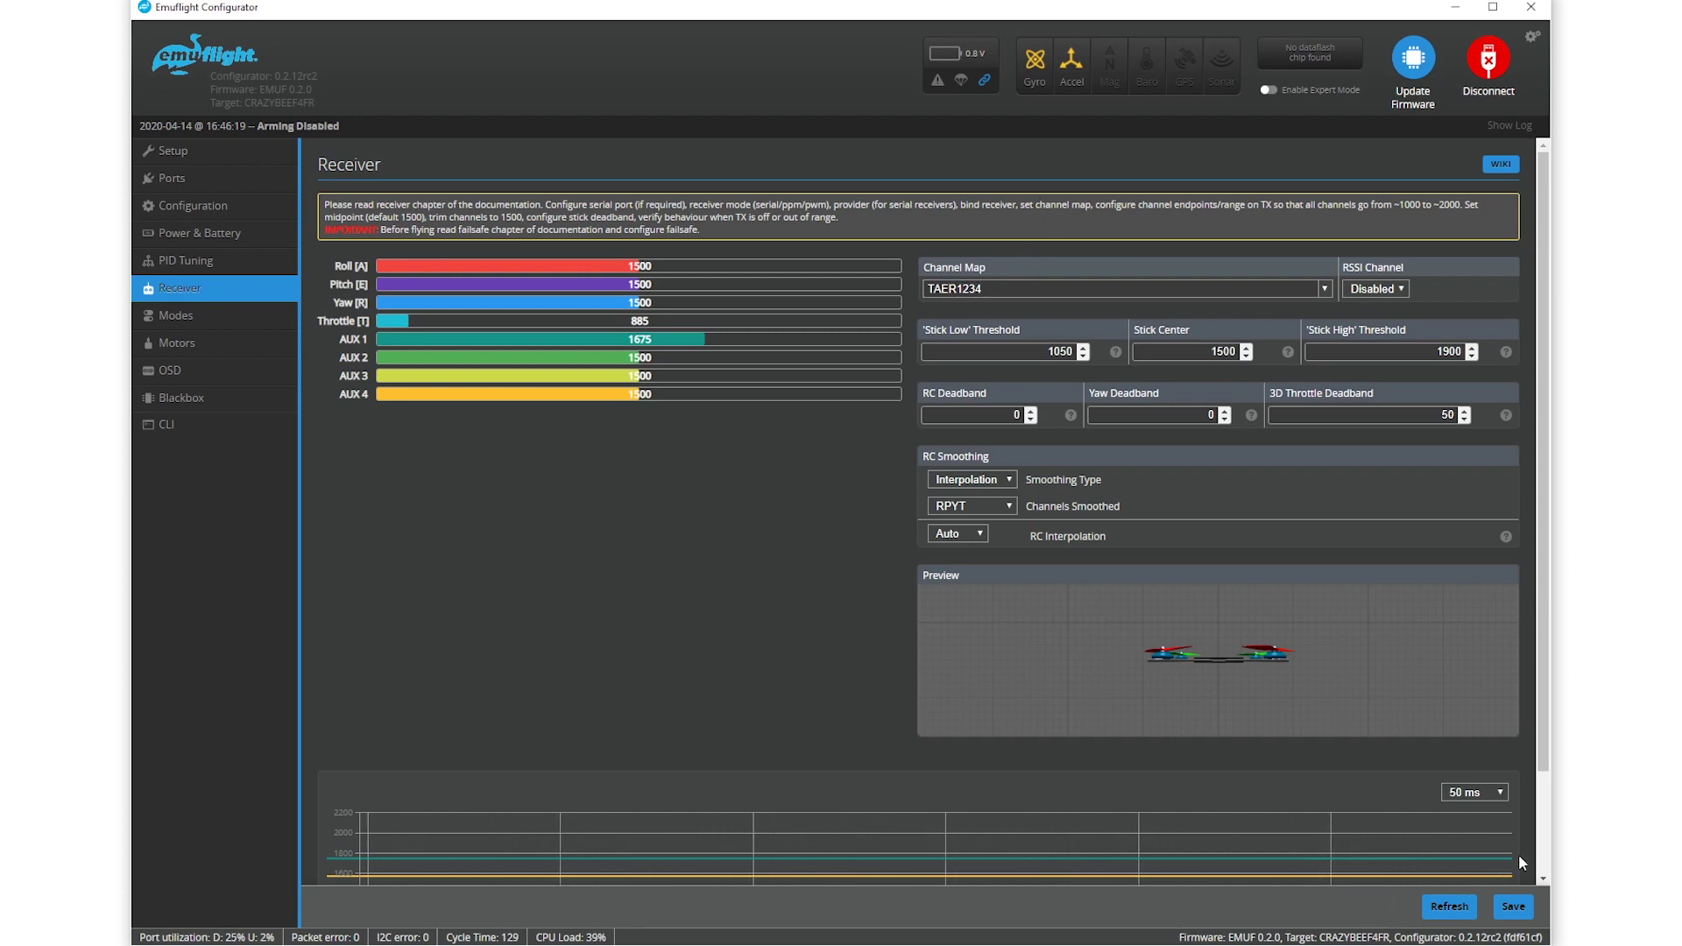
{"action": "left_click", "coordinate": [1513, 906]}
On the Modes page, toggle Hide unused modes and confirm ARM stays assigned to AUX 1.
{"action": "left_click", "coordinate": [187, 317]}
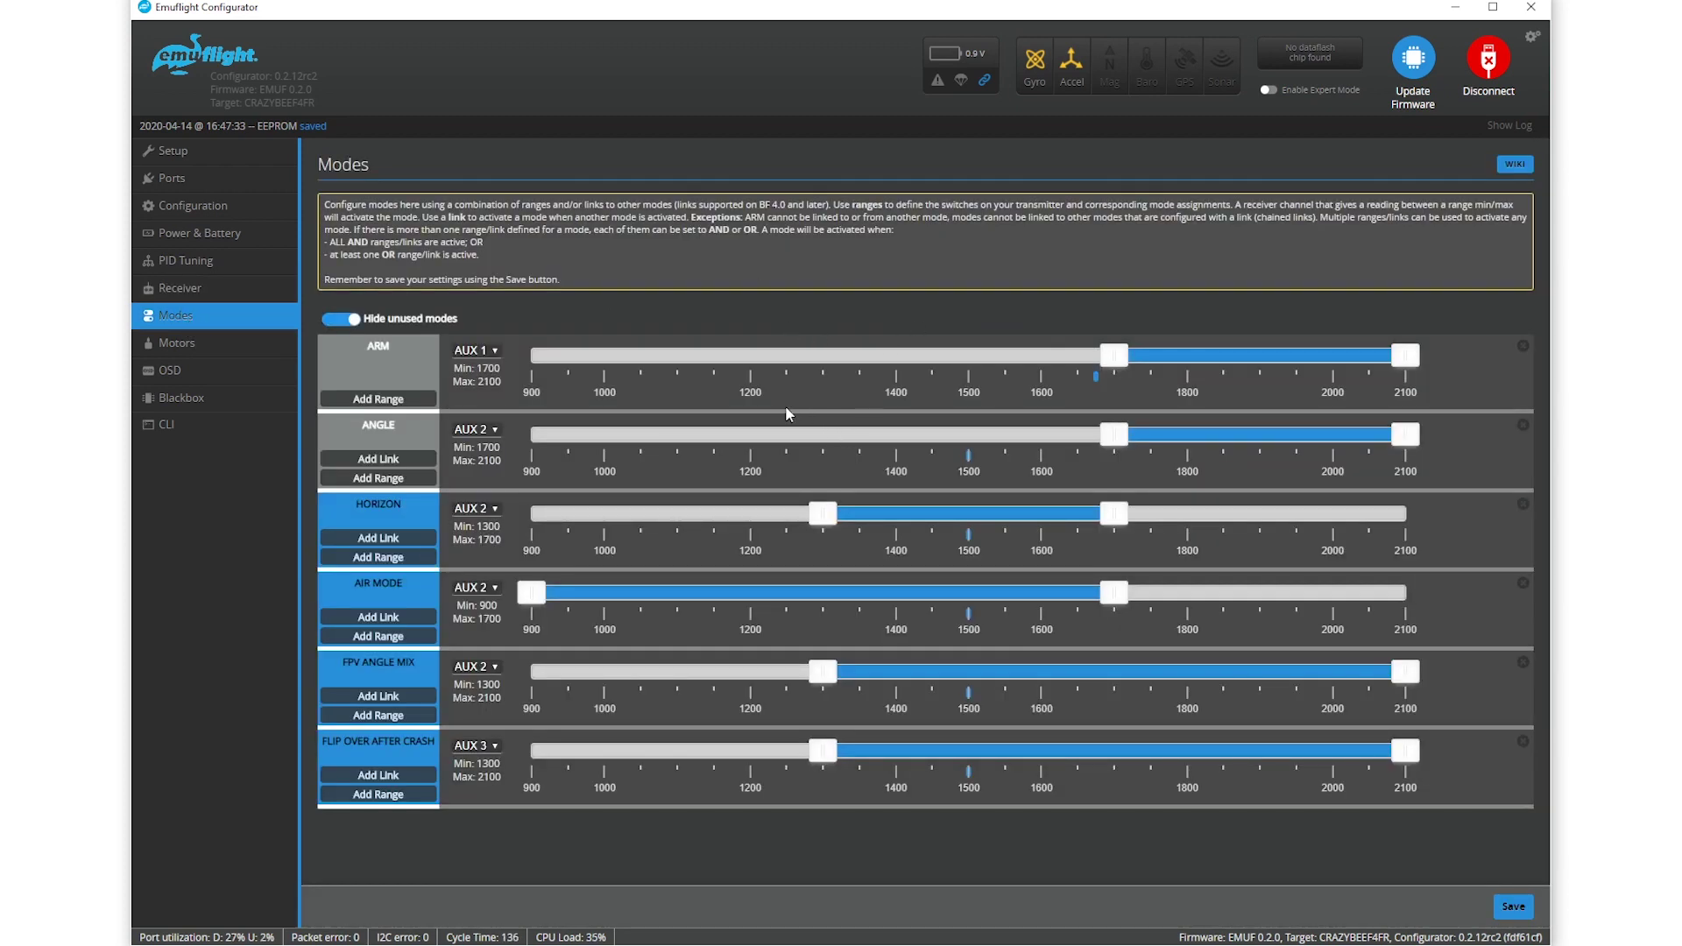
{"action": "left_click", "coordinate": [349, 319]}
{"action": "left_click", "coordinate": [349, 319]}
{"action": "left_click", "coordinate": [488, 353]}
{"action": "left_click", "coordinate": [488, 353]}
{"action": "left_click", "coordinate": [480, 356]}
{"action": "left_click", "coordinate": [479, 356]}
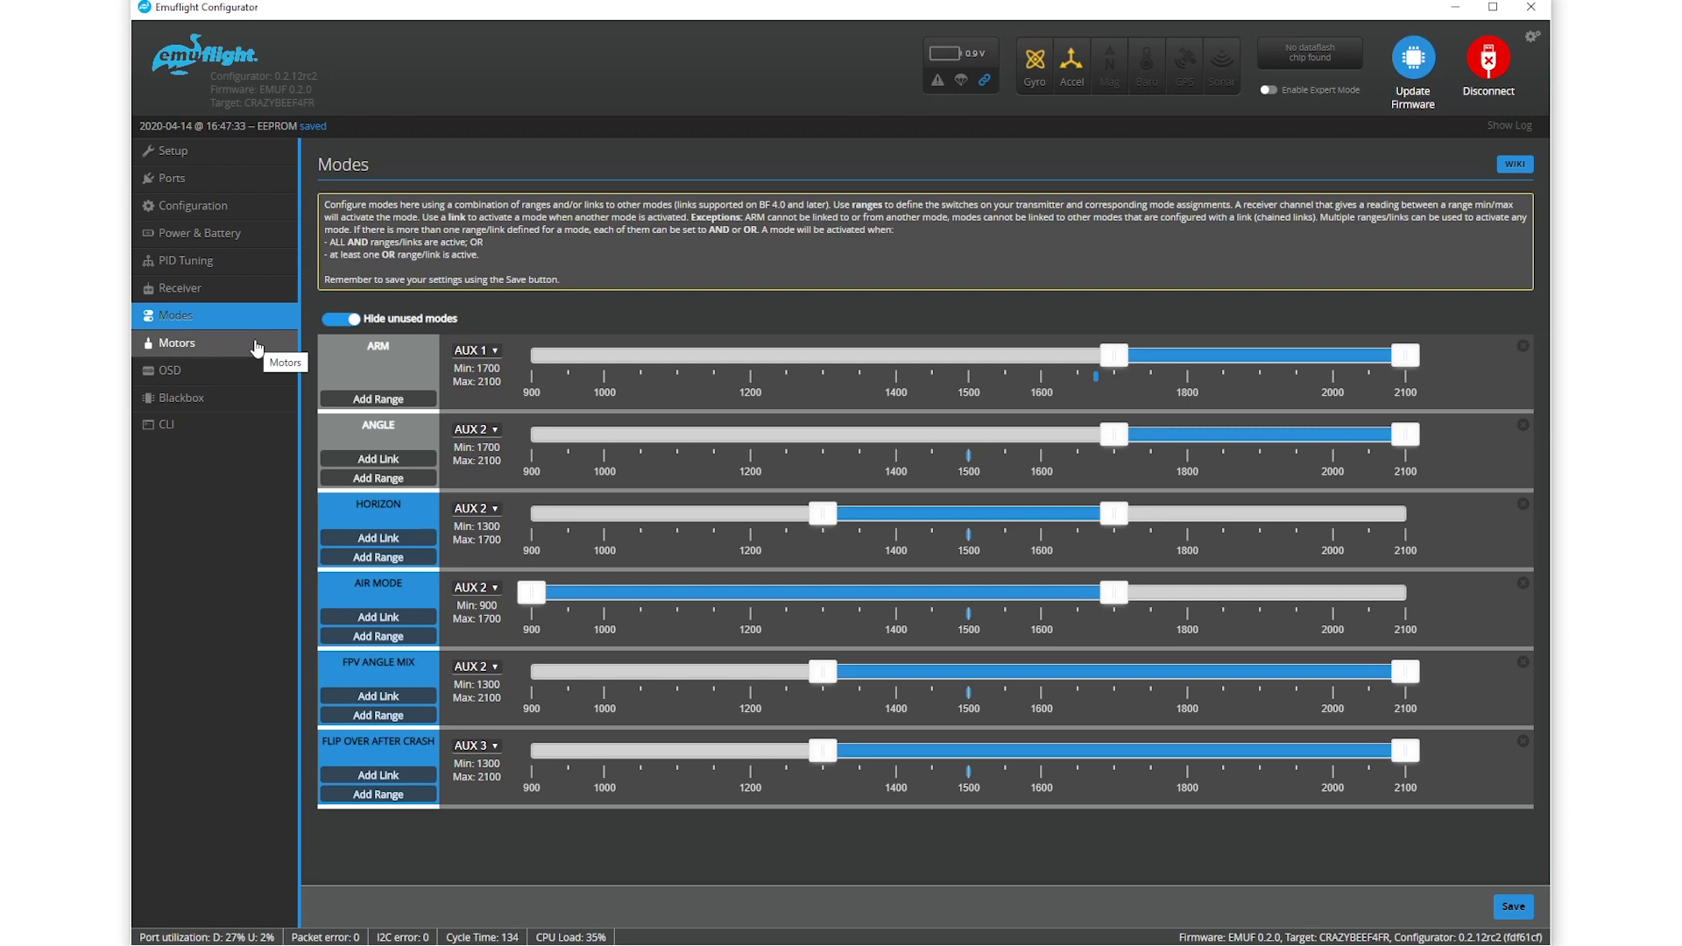
{"action": "left_click", "coordinate": [255, 343]}
Show the OSD layout with craft name, average cell voltage and fly mode elements enabled.
{"action": "left_click", "coordinate": [263, 370]}
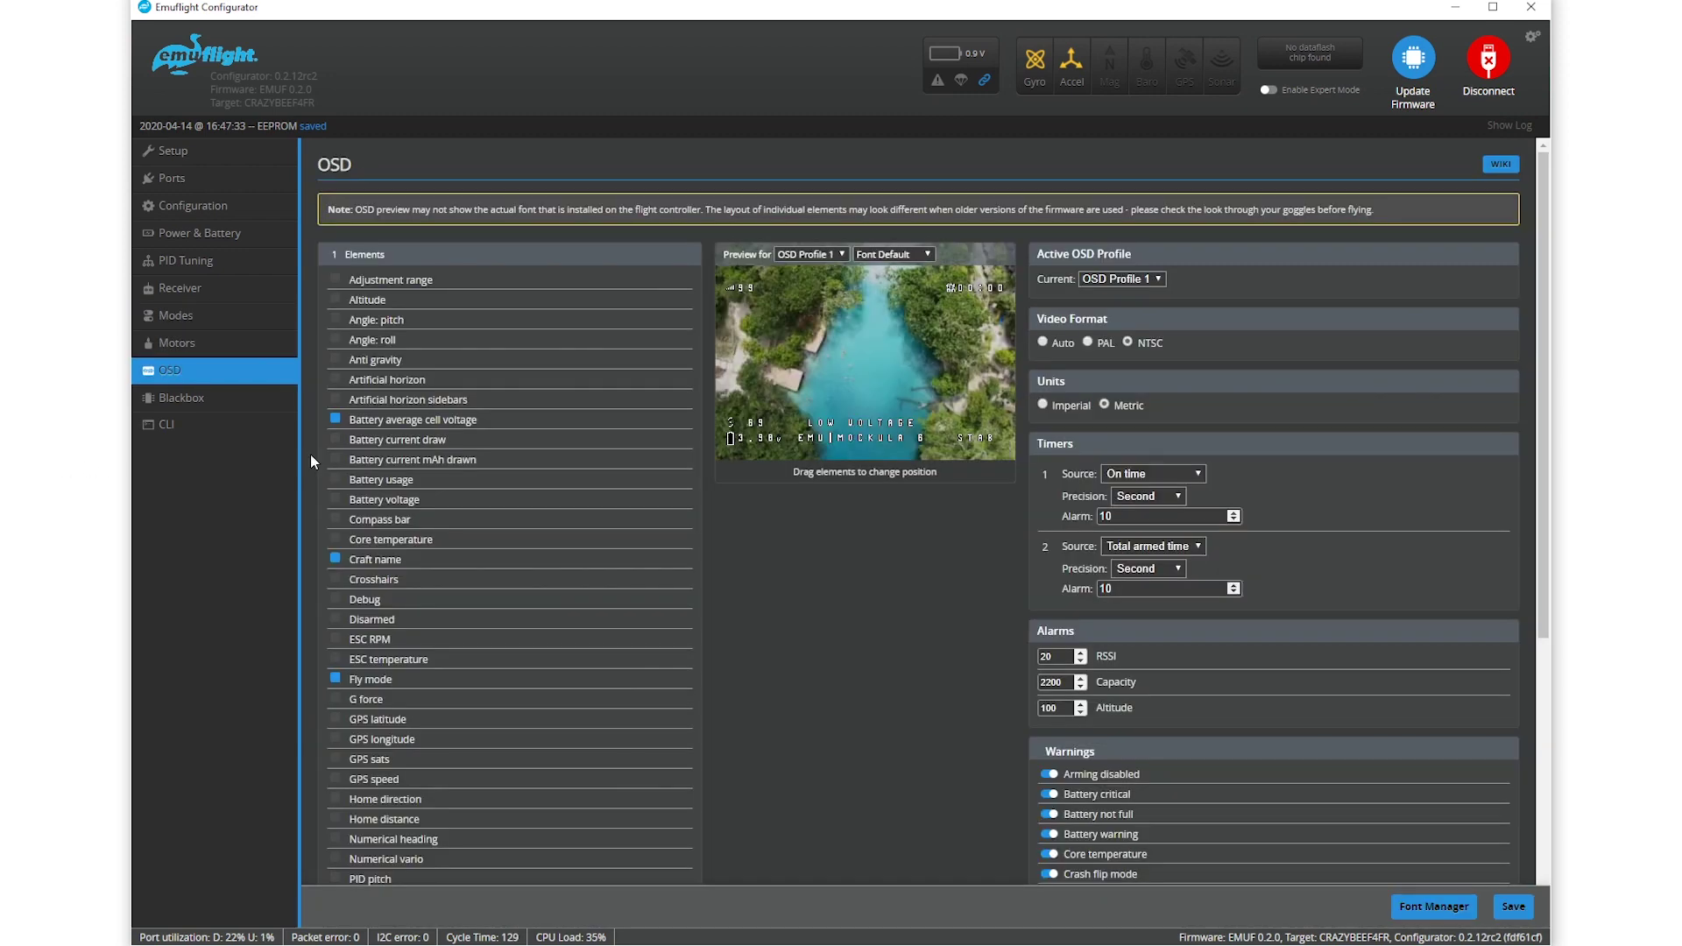